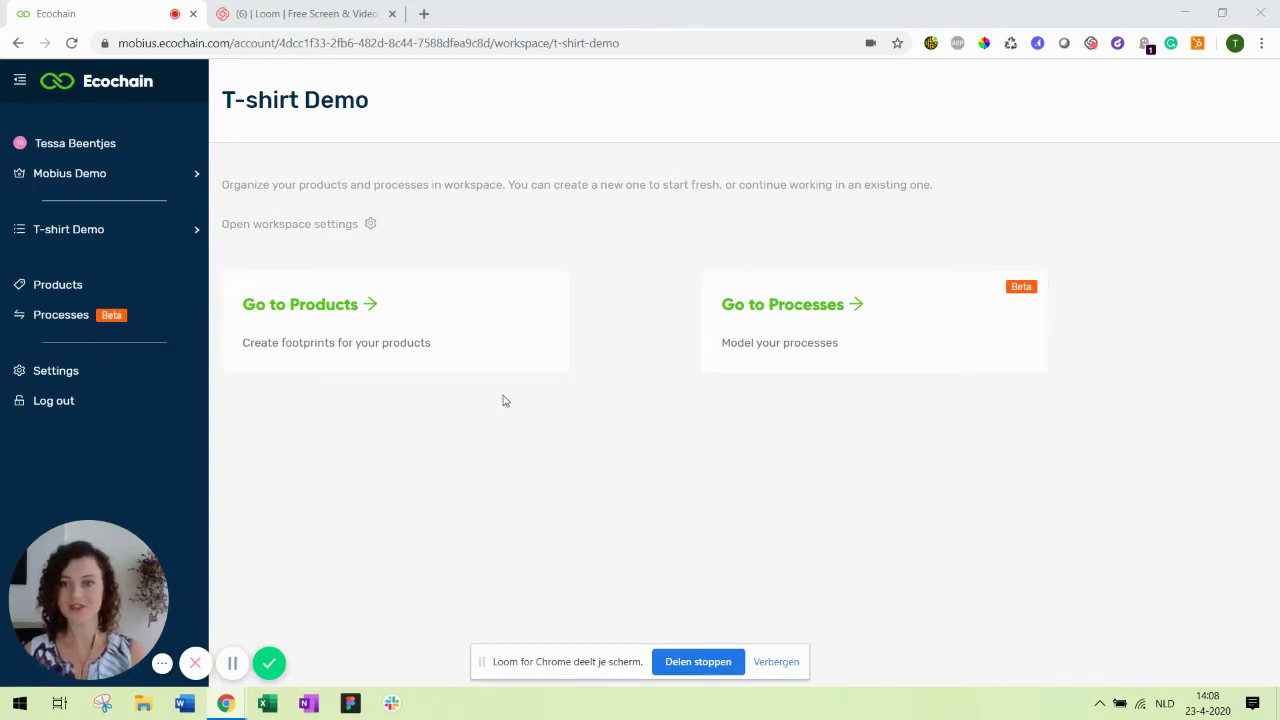
# Search products for 'shirt' and open T-shirt Polyamide White, whose impacts total 3.68 kg CO2 eq
pyautogui.click(326, 314)
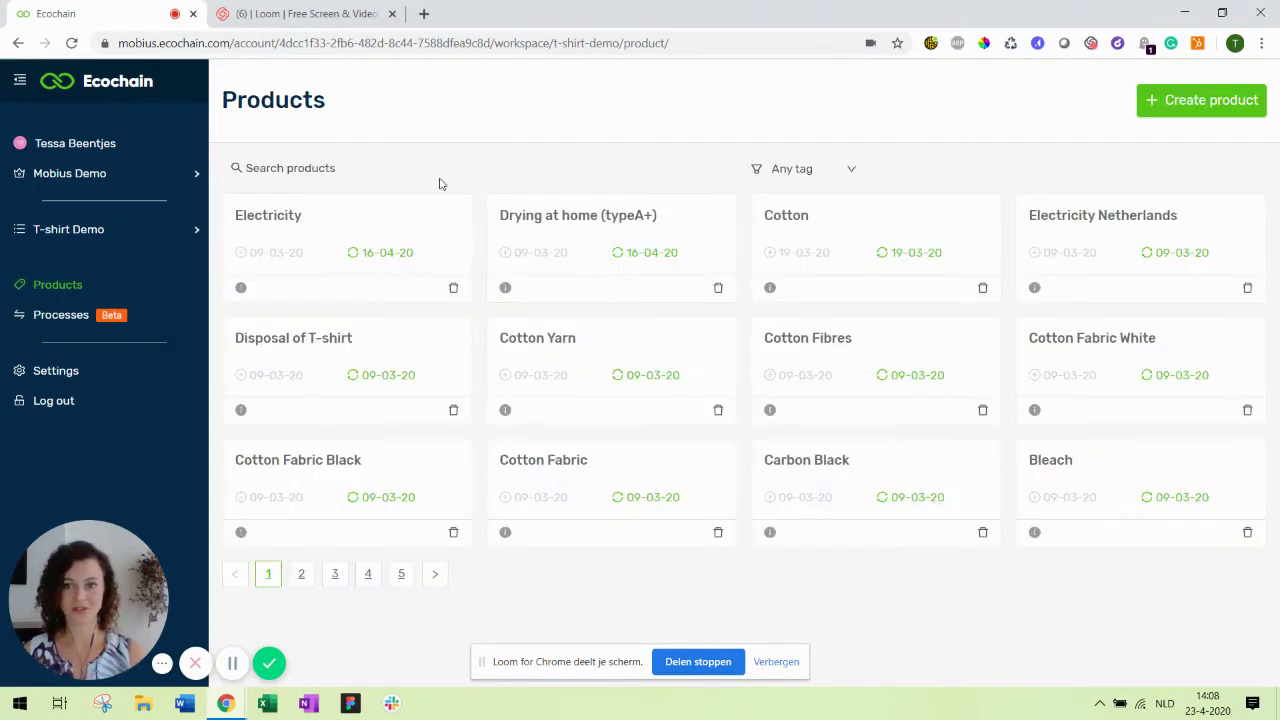
pyautogui.click(393, 176)
pyautogui.write('shirt')
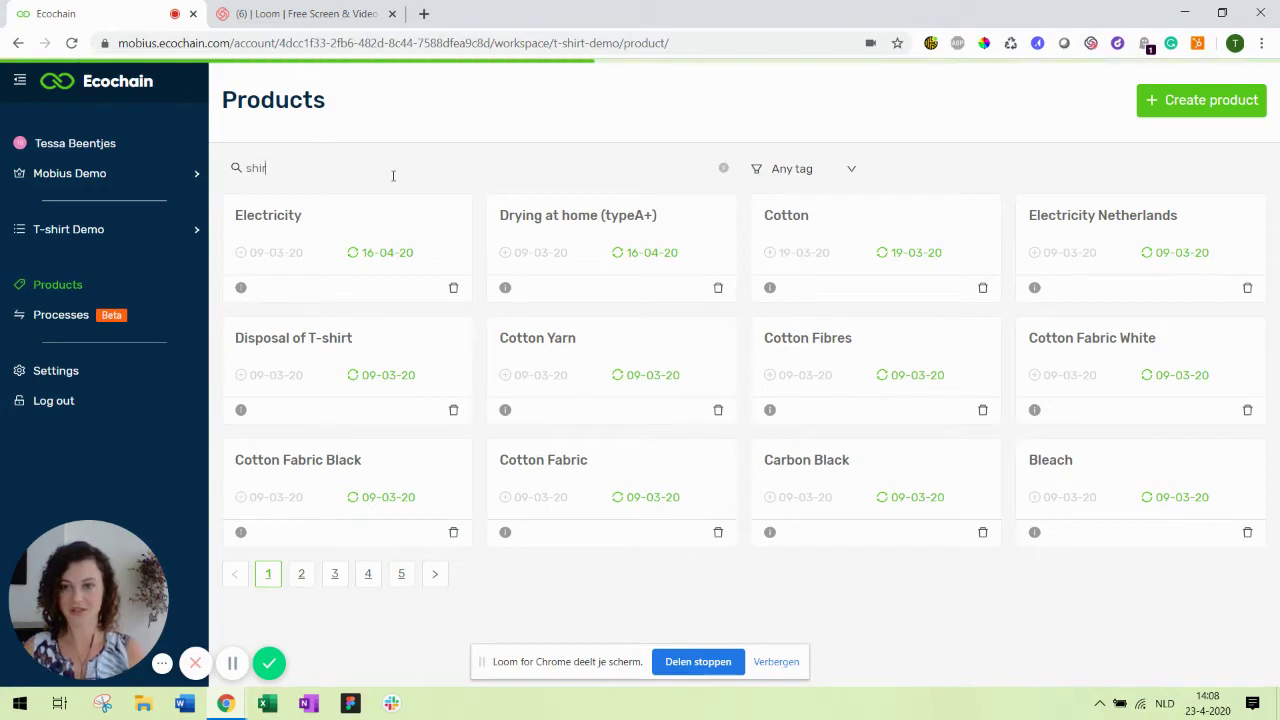
pyautogui.moveTo(103, 244)
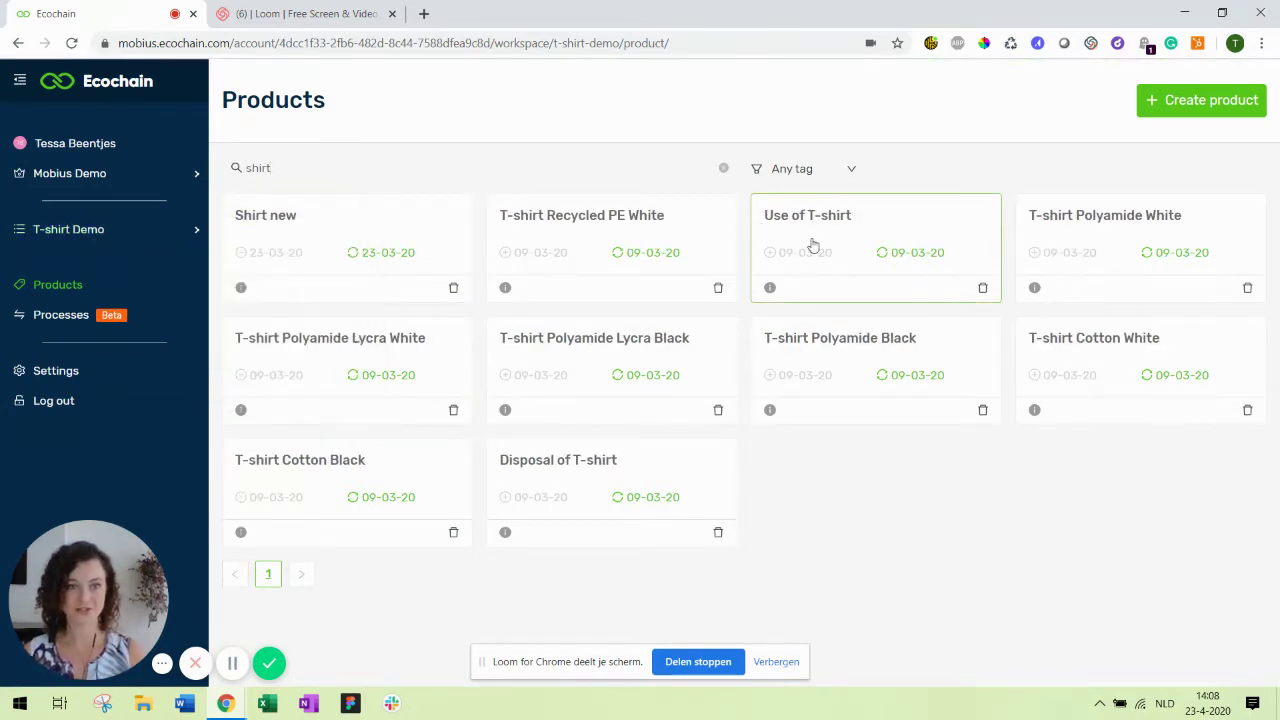
pyautogui.click(1108, 233)
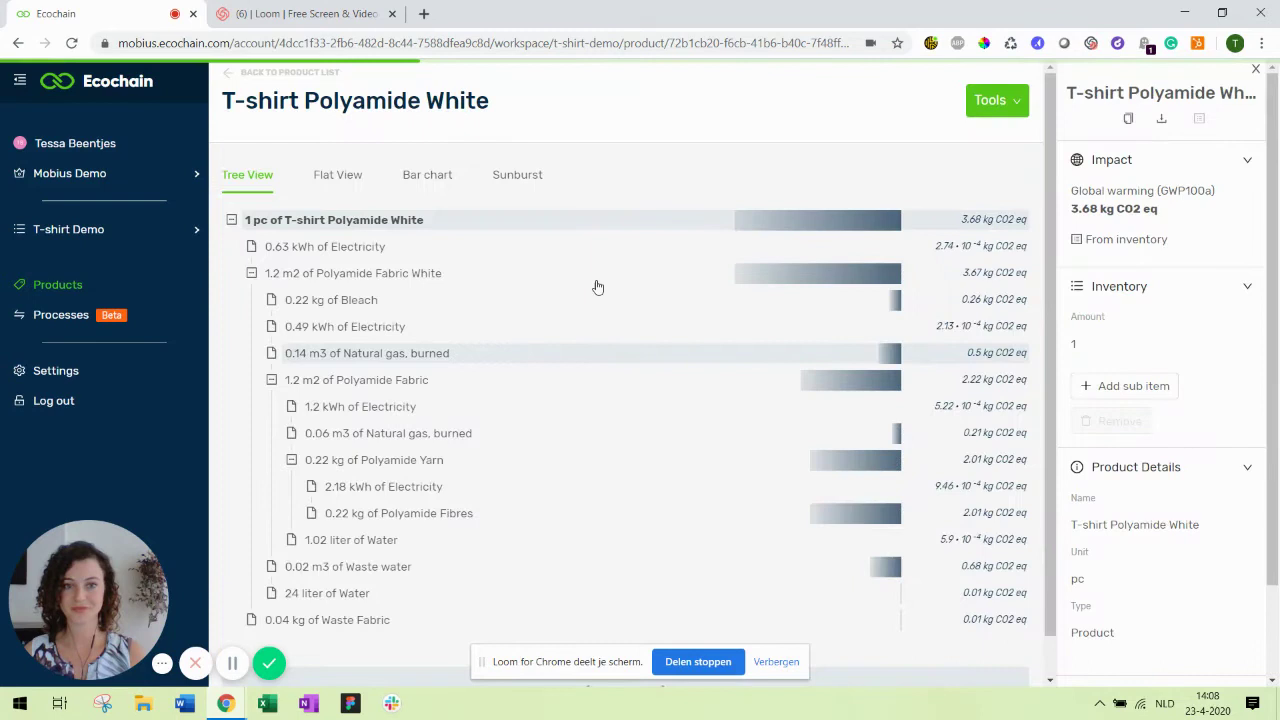
pyautogui.scroll(-1, 560, 330)
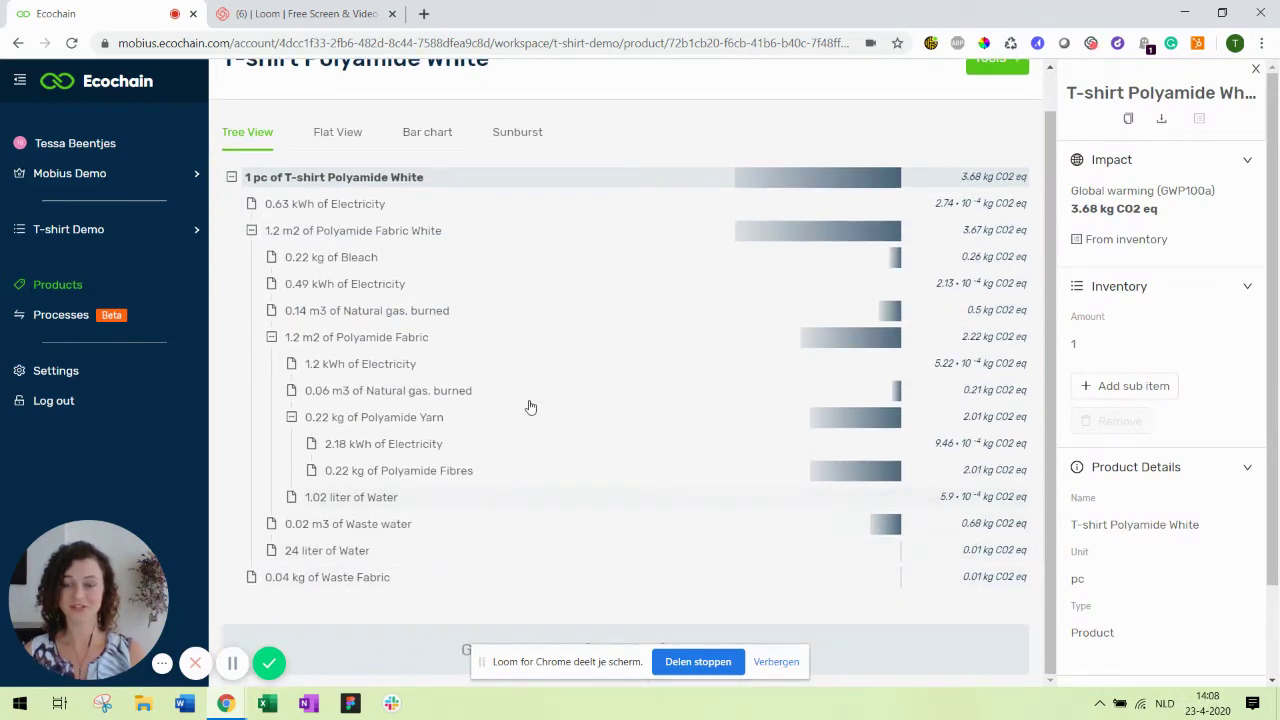
pyautogui.scroll(1, 530, 405)
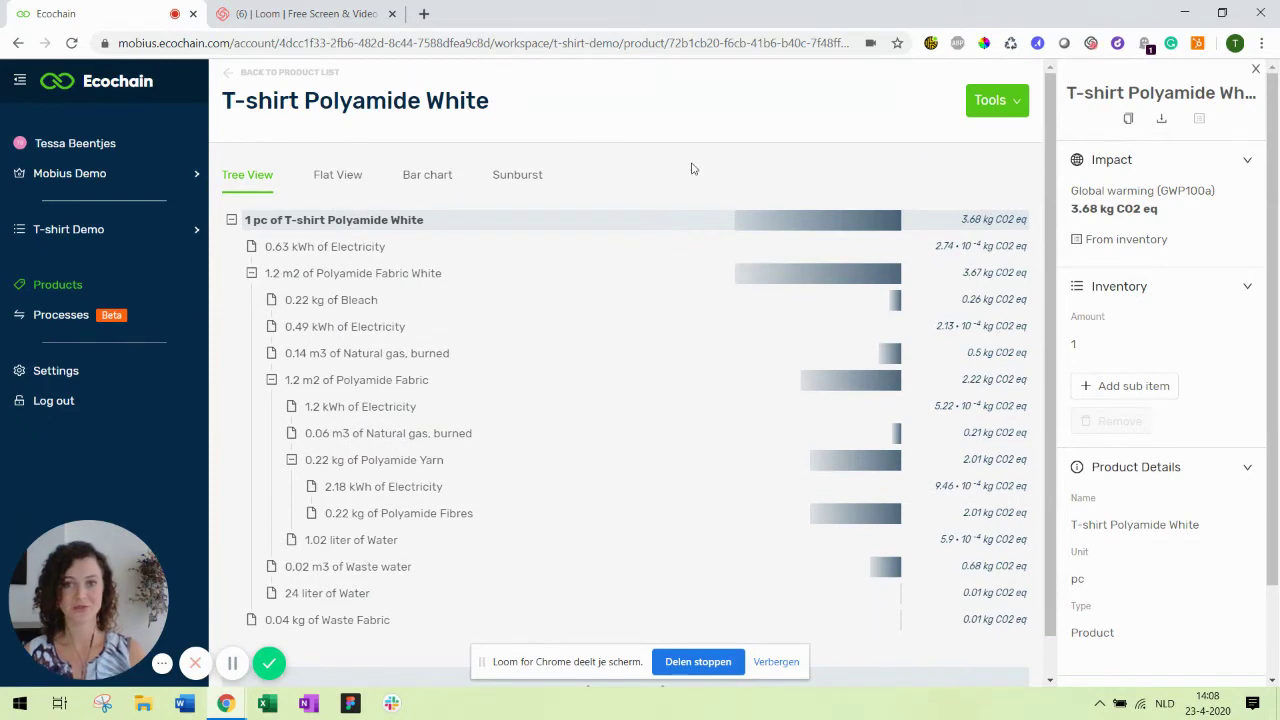
# Start creating a new lifecycle from the product's Lifecycle tool
pyautogui.click(1001, 105)
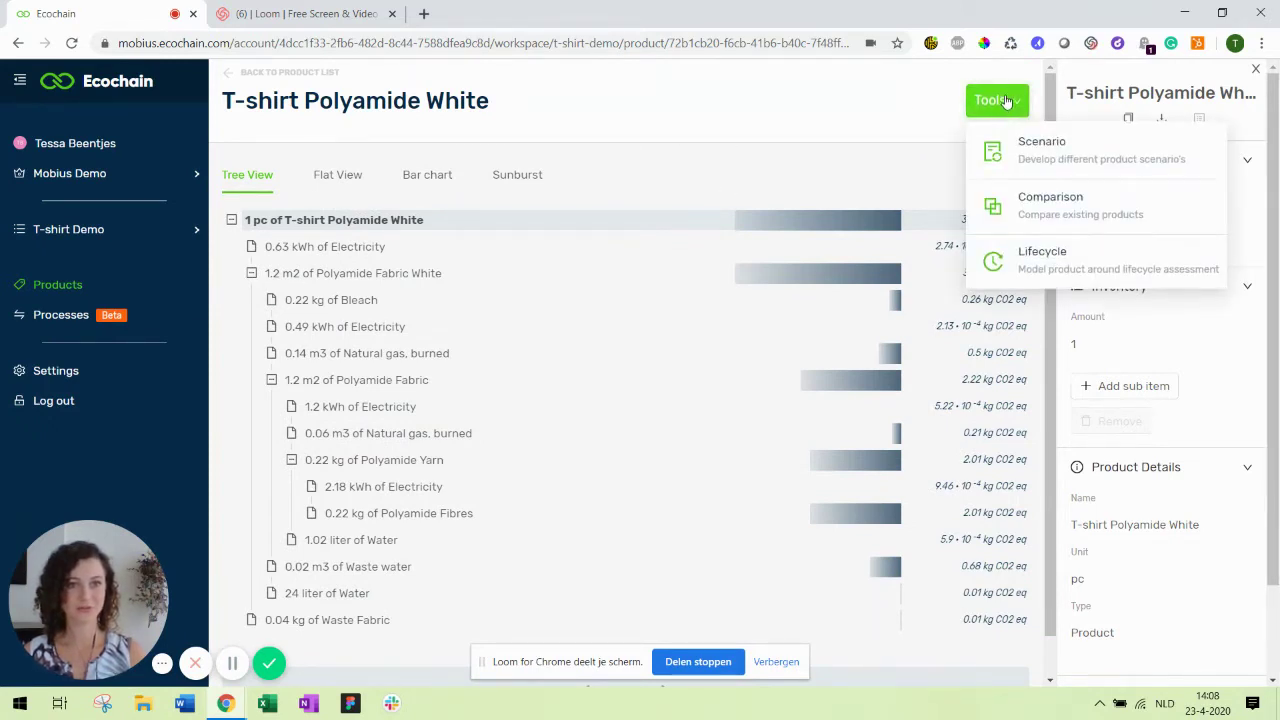
pyautogui.click(1042, 258)
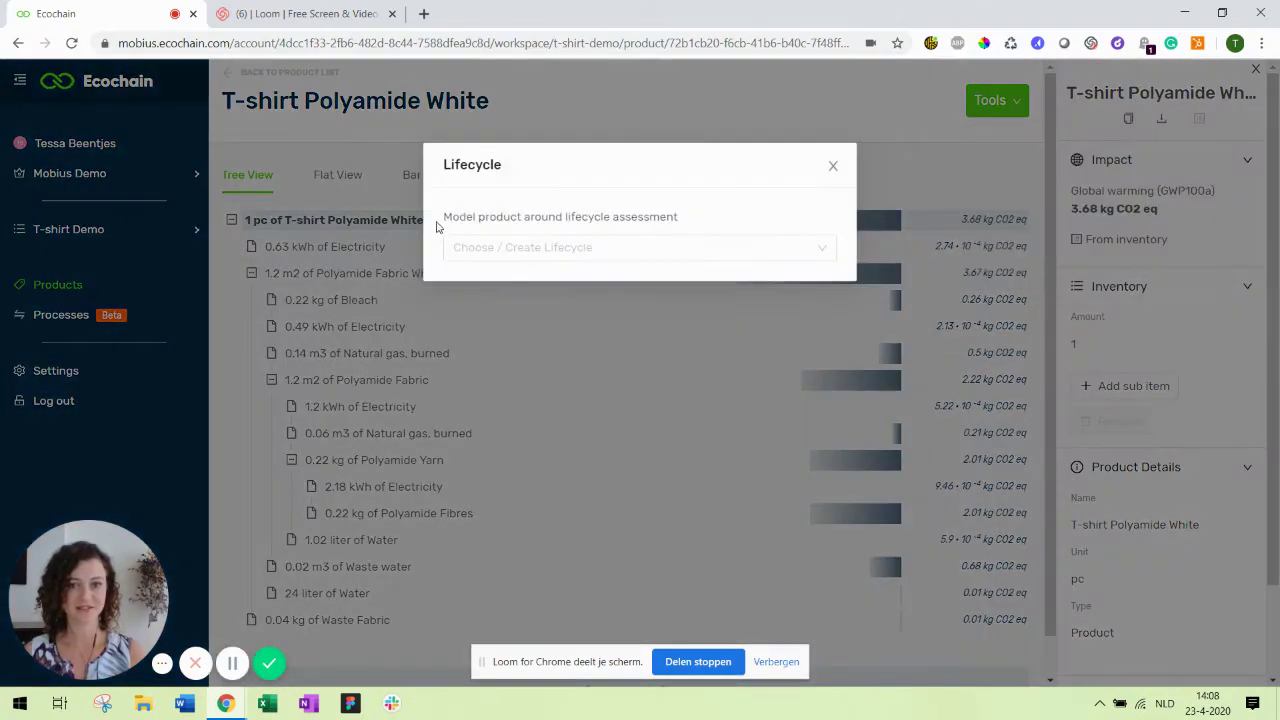
pyautogui.click(520, 251)
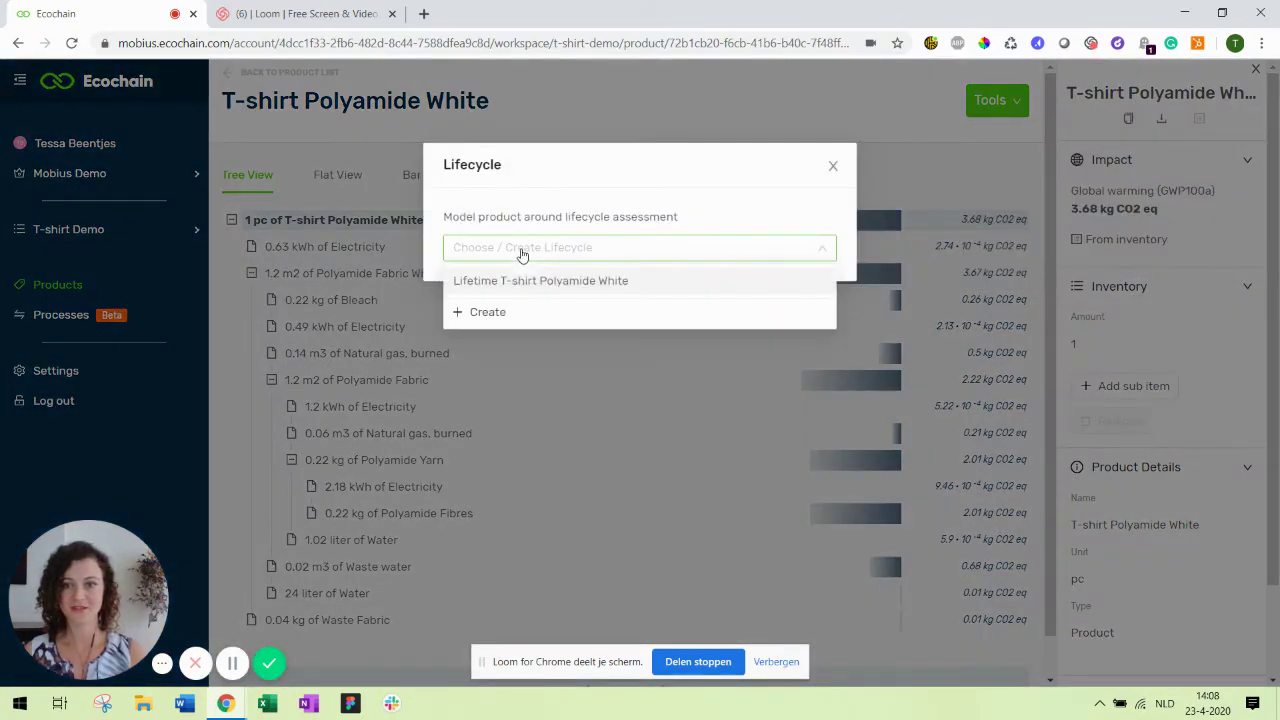
pyautogui.click(489, 314)
# Name the lifecycle 'Lifetime of T shirt polyamide white'
pyautogui.click(1108, 162)
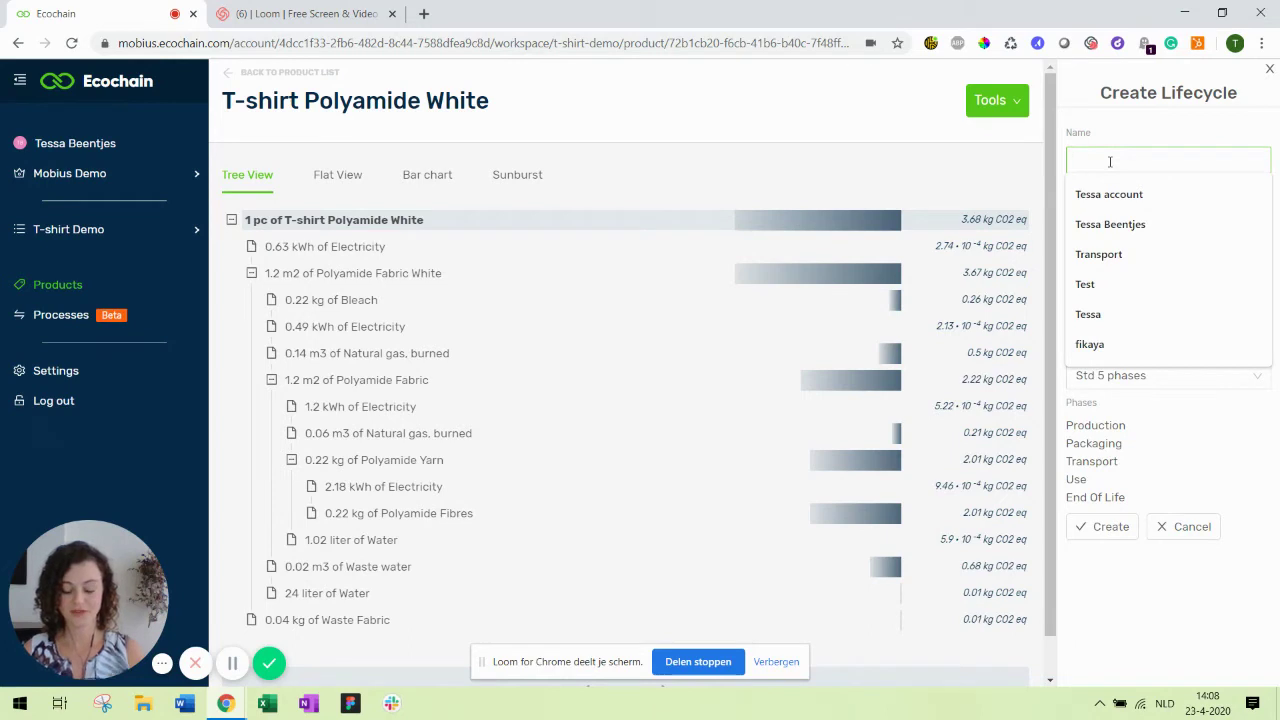
pyautogui.write('Lifetime ')
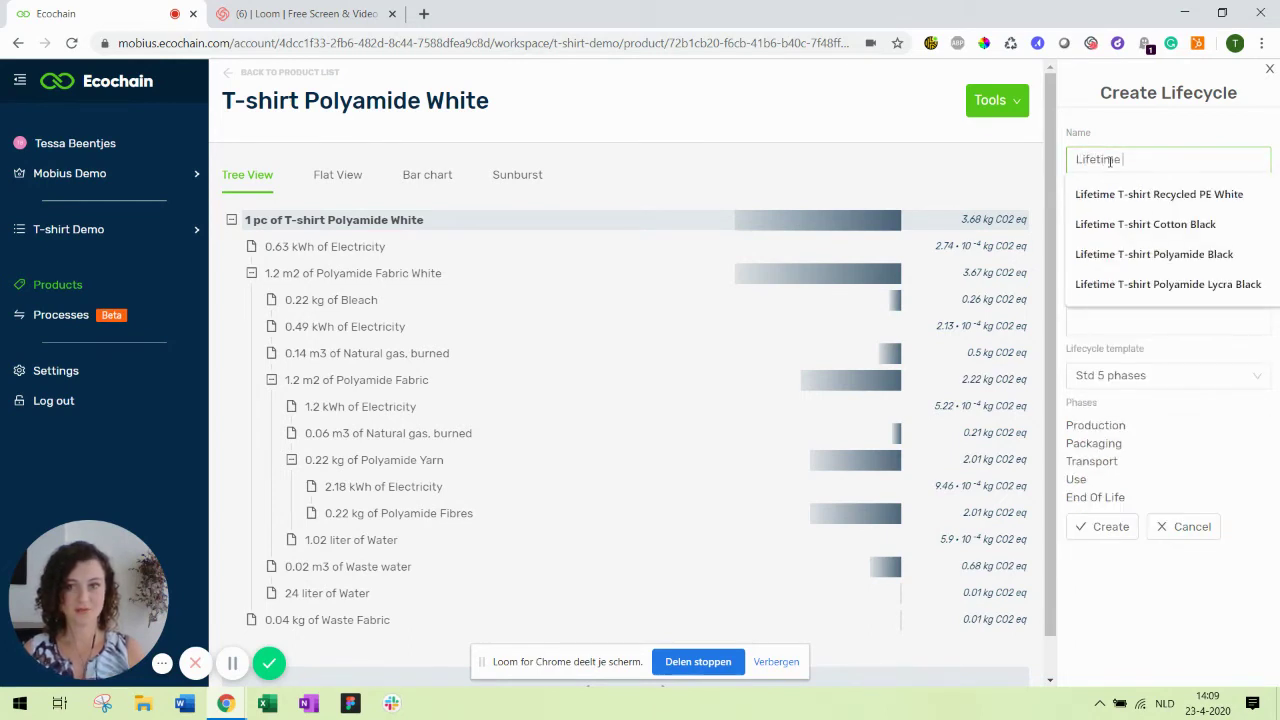
pyautogui.write('of ')
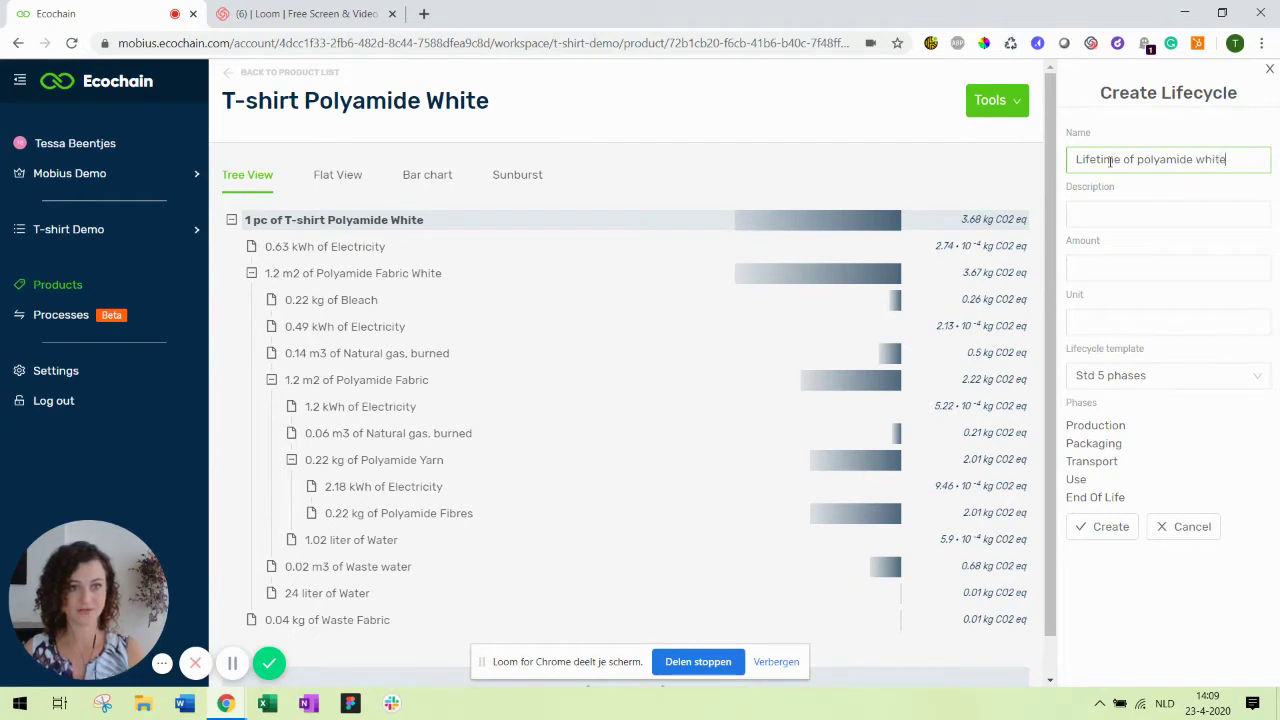
pyautogui.write('T shirt')
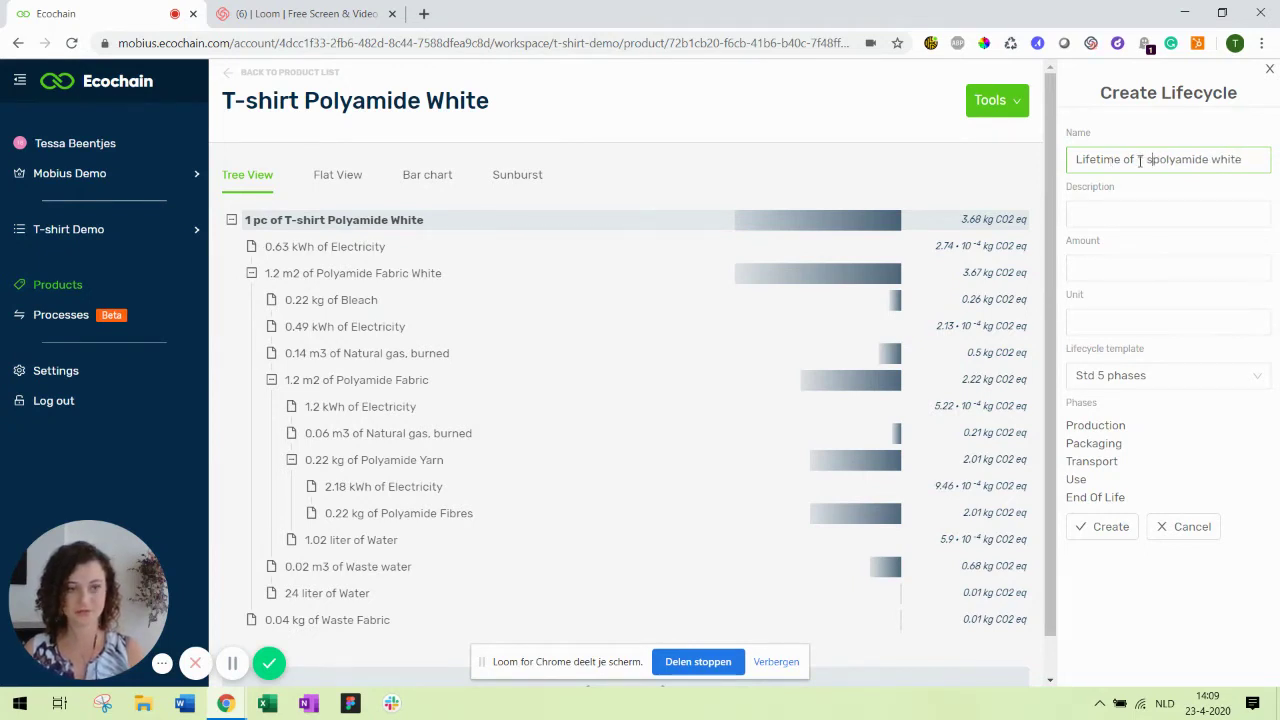
pyautogui.click(1123, 210)
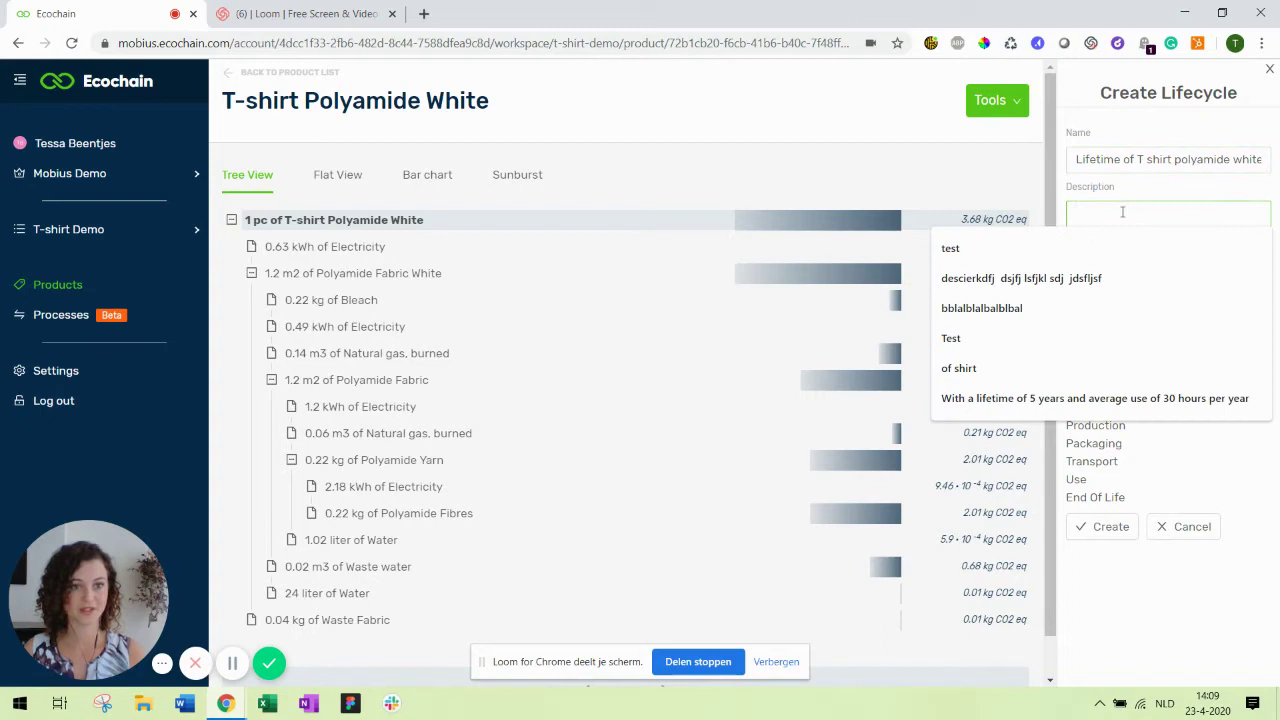
pyautogui.click(1107, 216)
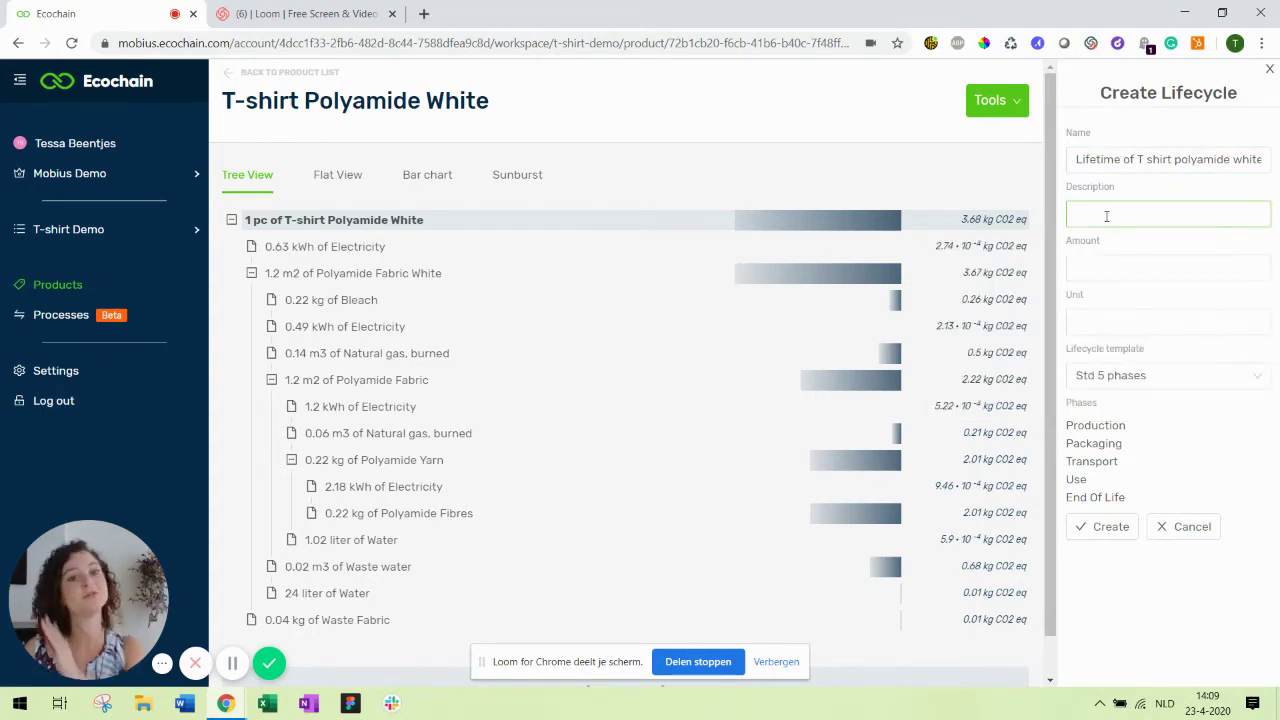
# Set the lifecycle amount to 2 years and choose the Std 5 phases template
pyautogui.click(1109, 264)
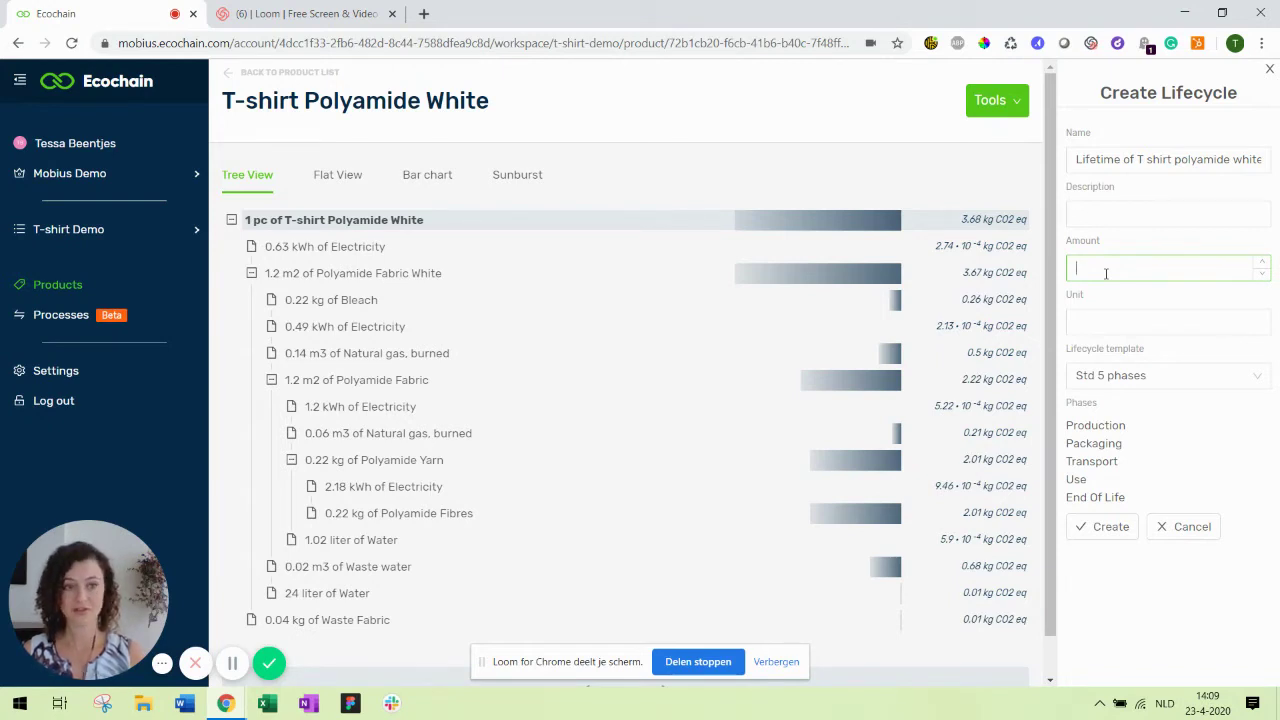
pyautogui.write('2')
pyautogui.click(1085, 322)
pyautogui.write('years')
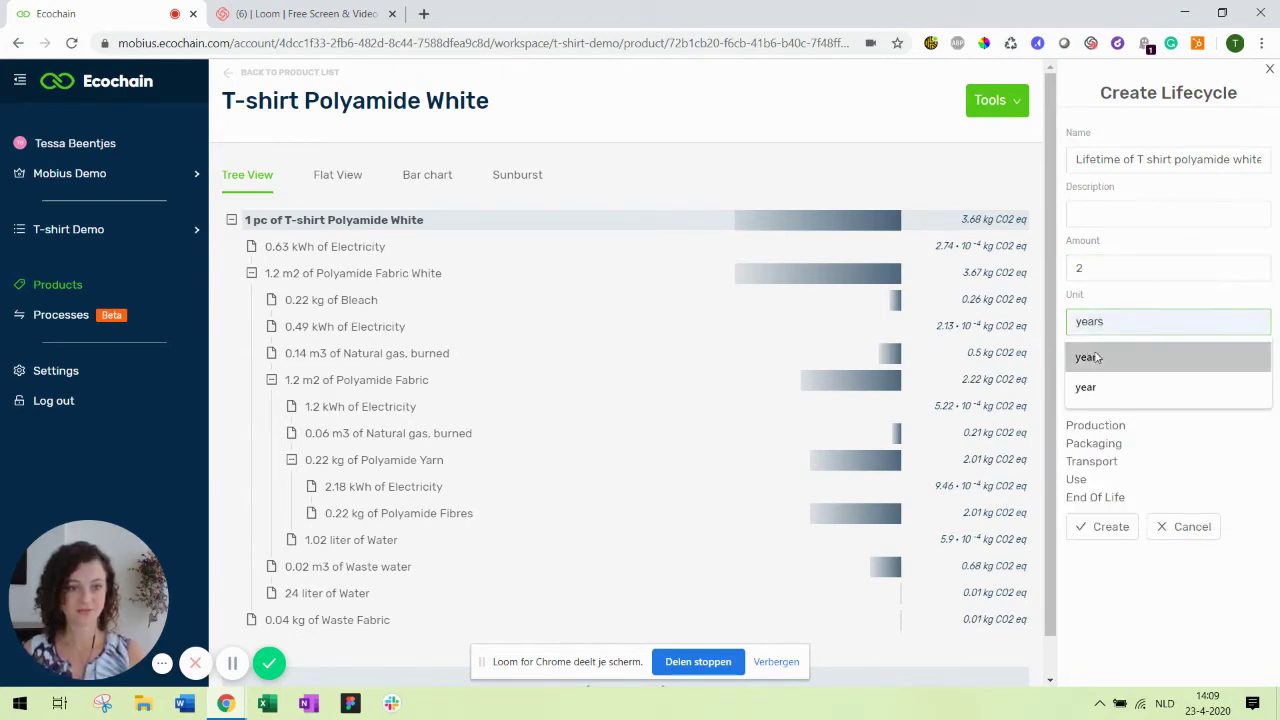
pyautogui.click(1088, 357)
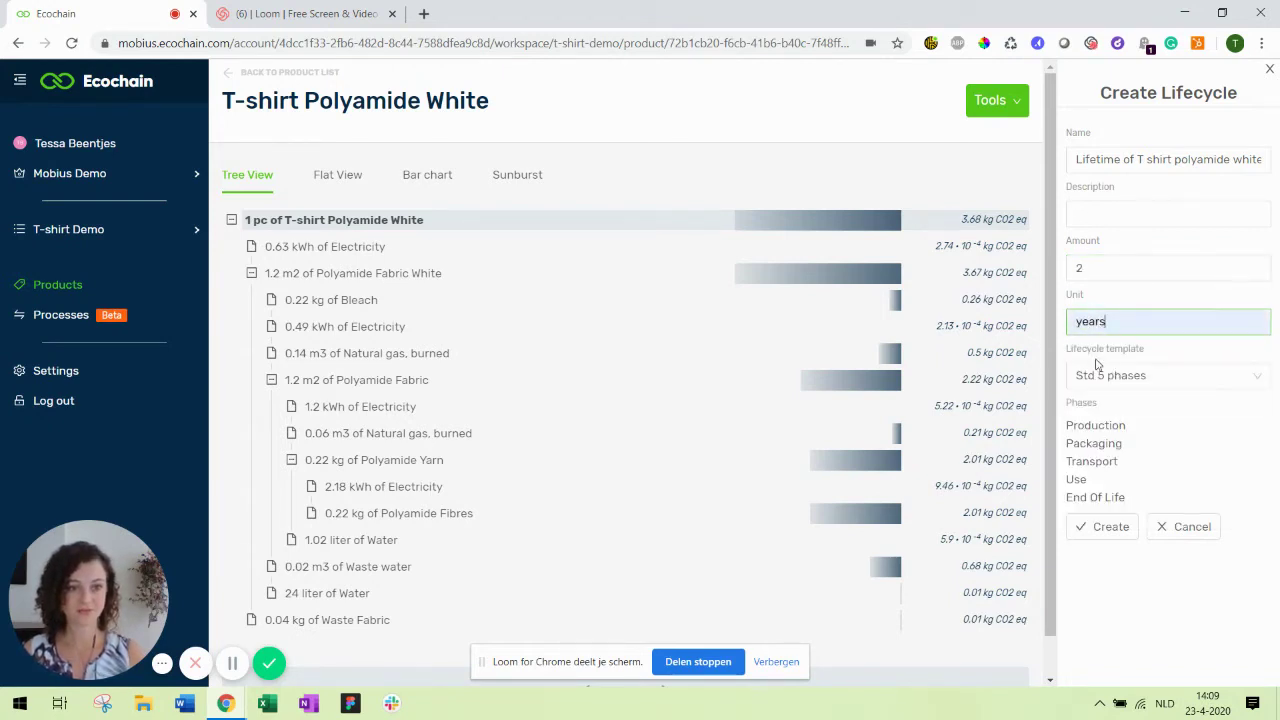
pyautogui.click(1175, 382)
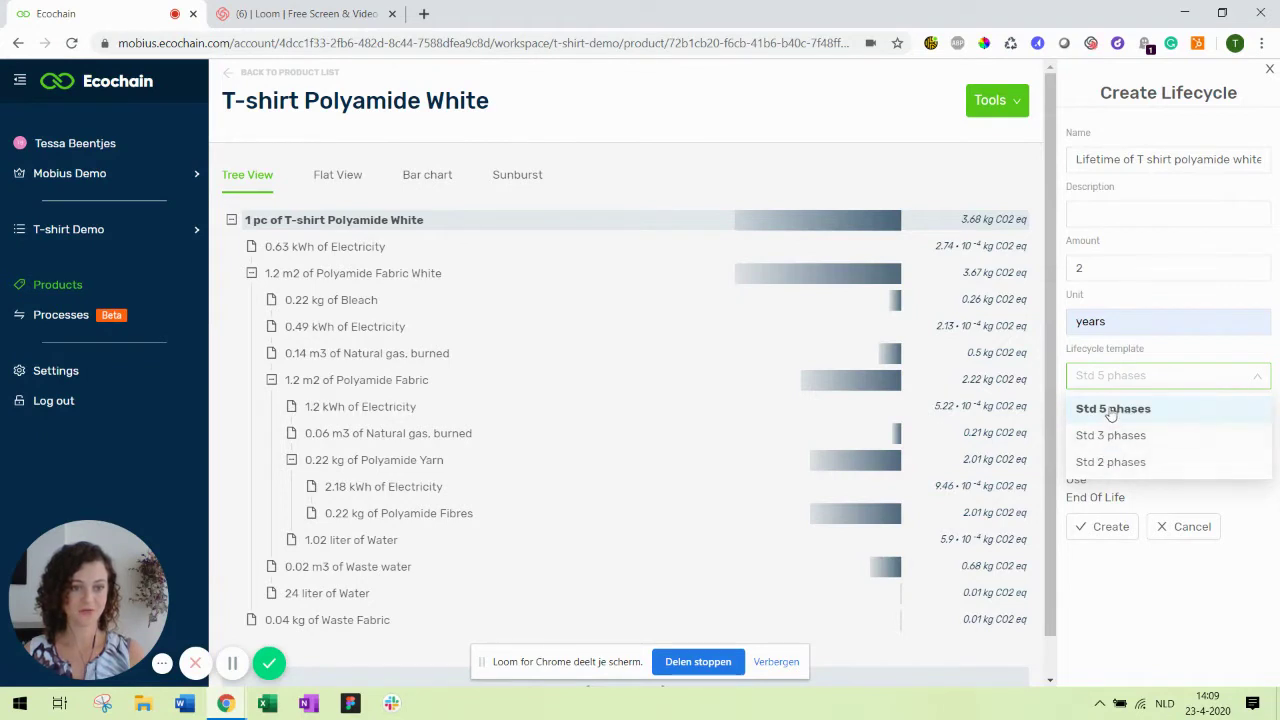
pyautogui.click(1168, 408)
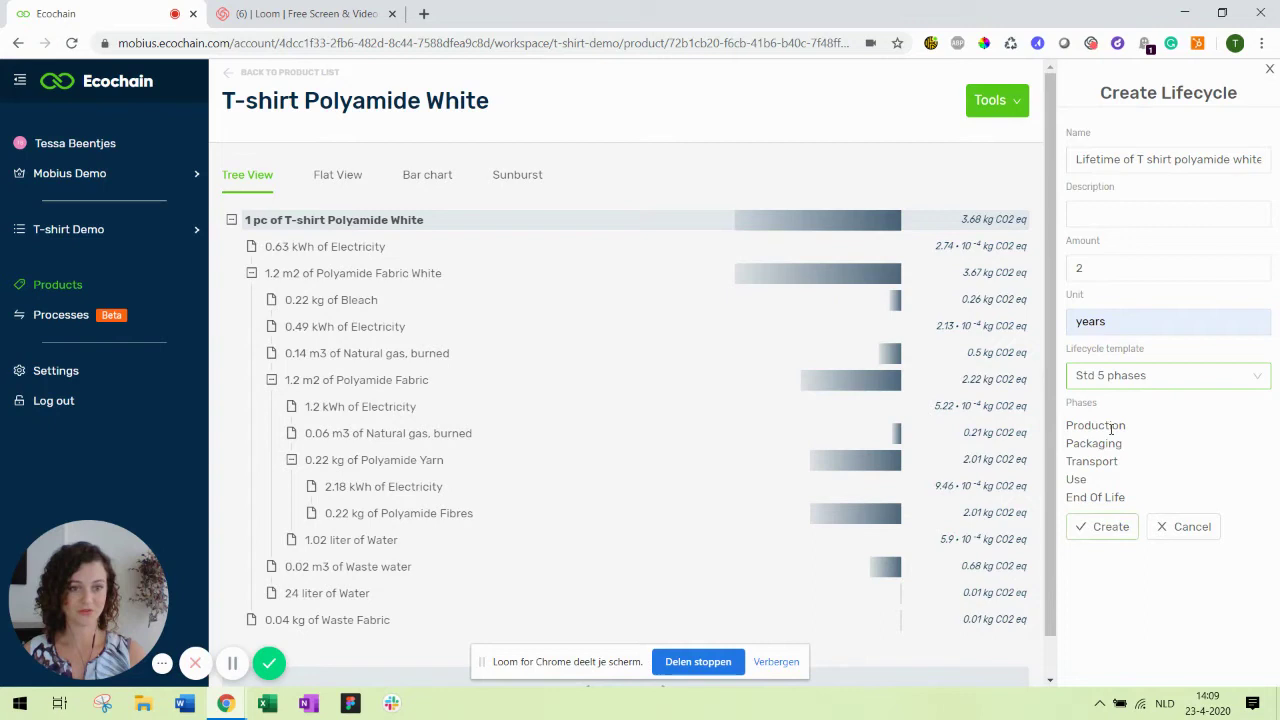
# Create the lifecycle, review its five phases, and collapse the T-shirt and Polyamide Fabric White rows
pyautogui.click(1106, 530)
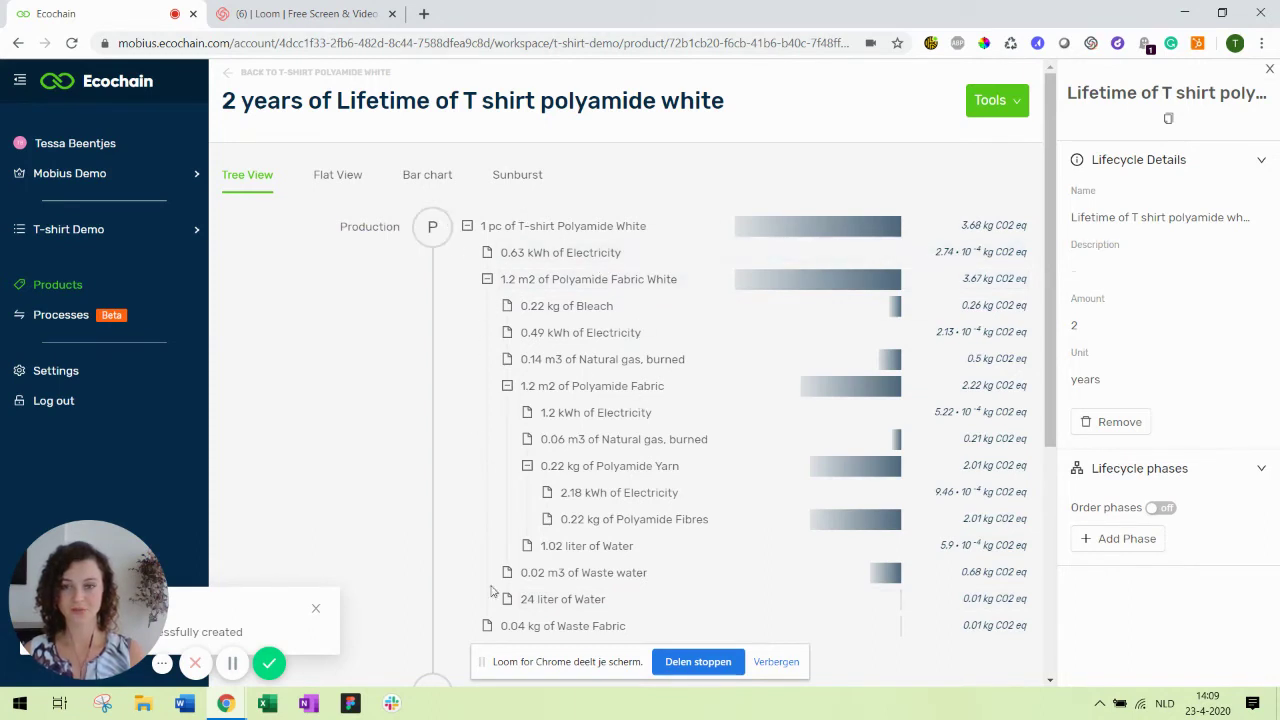
pyautogui.scroll(-3, 706, 410)
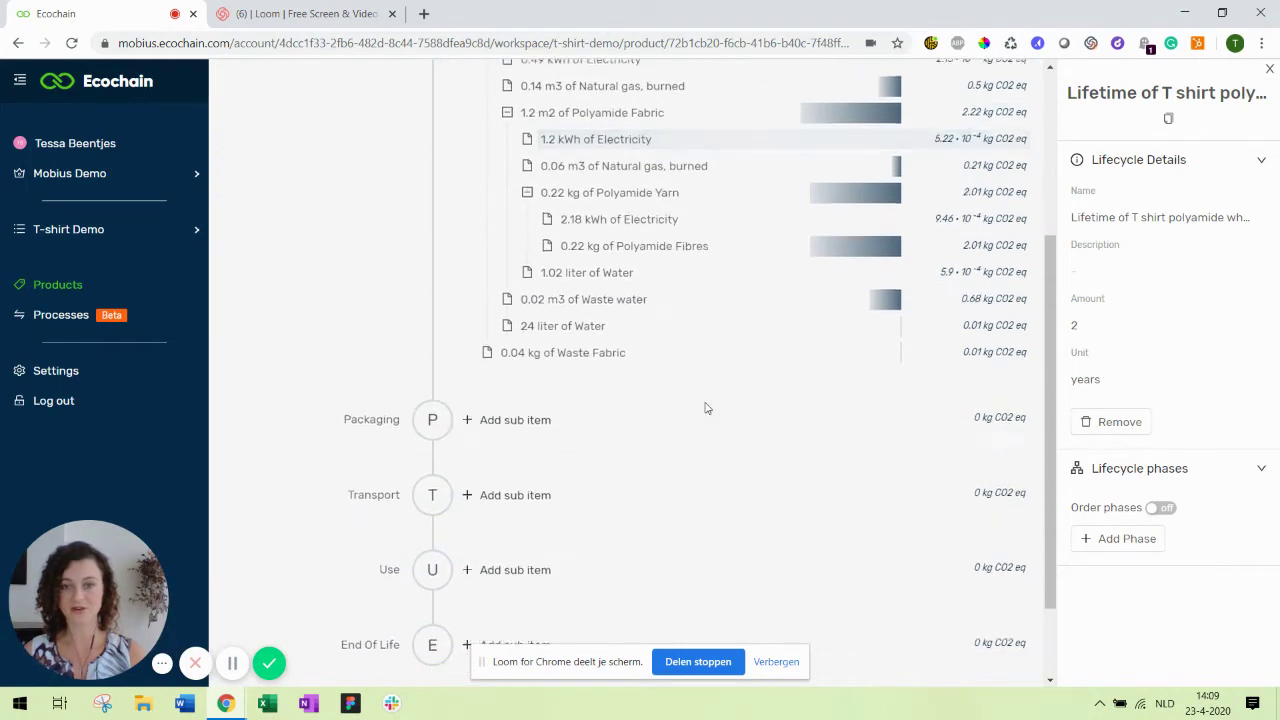
pyautogui.scroll(-1, 706, 406)
pyautogui.scroll(4, 657, 406)
pyautogui.scroll(-2, 433, 528)
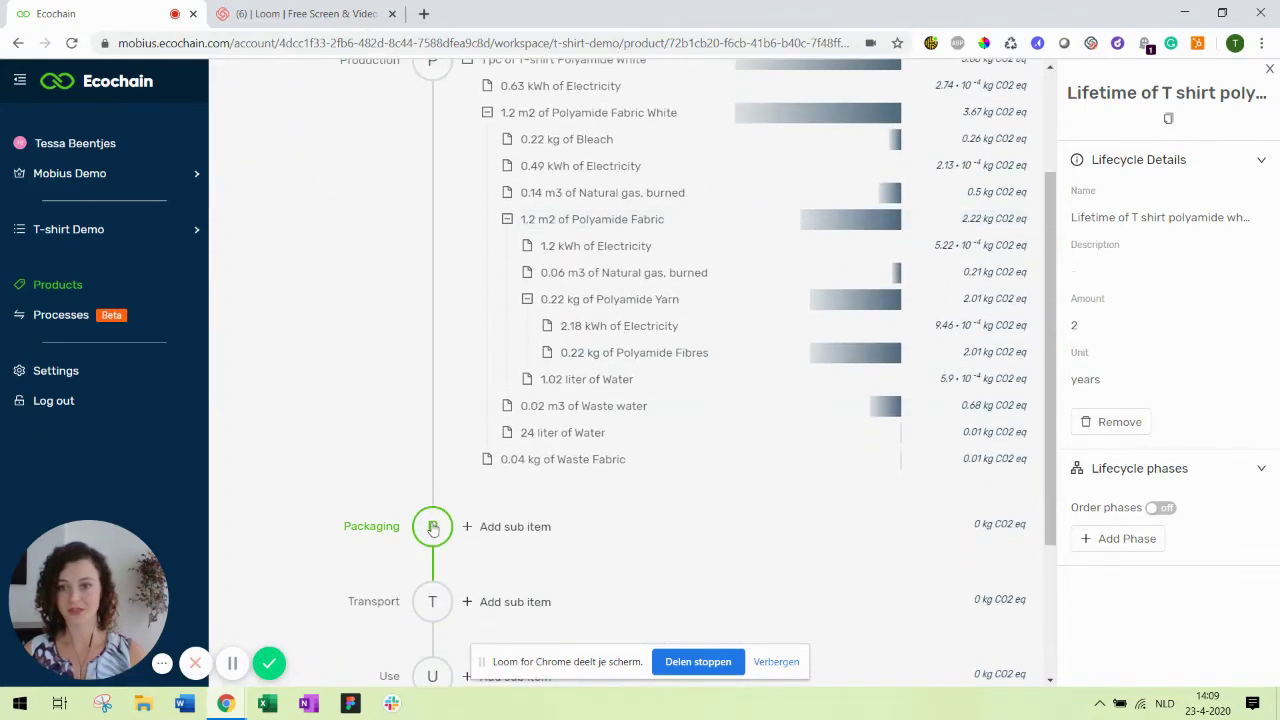
pyautogui.scroll(-2, 433, 528)
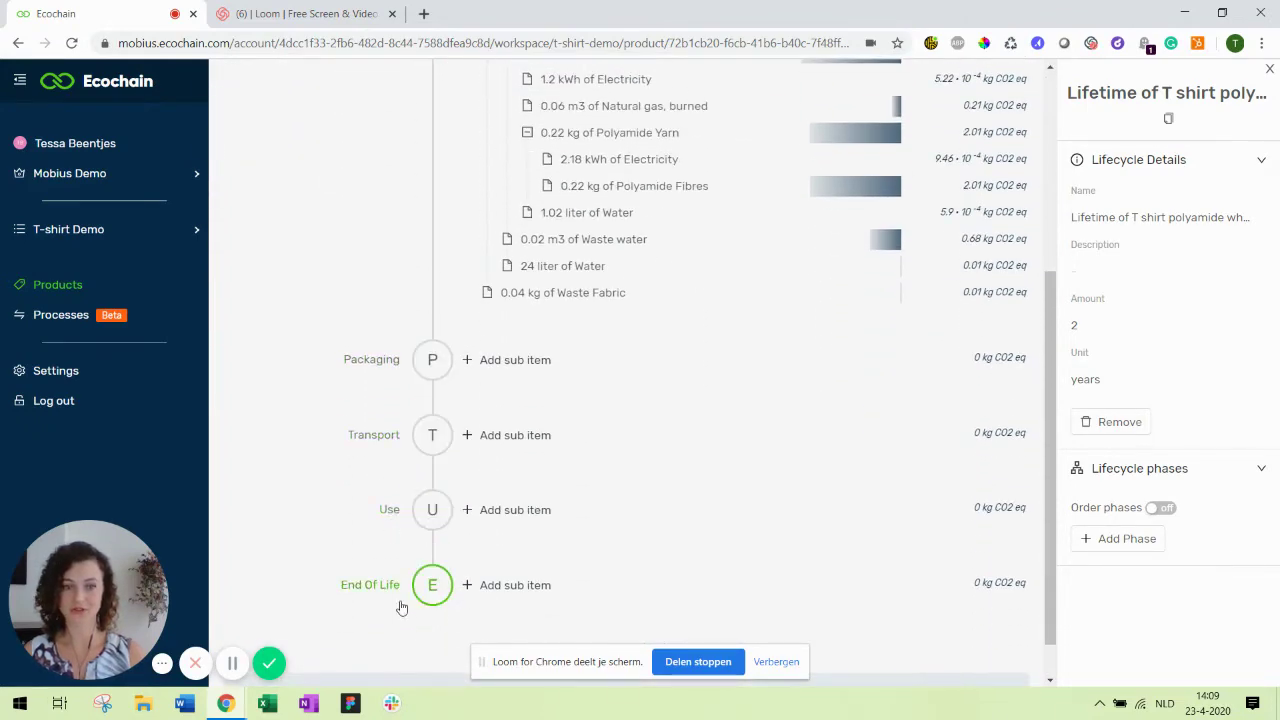
pyautogui.scroll(4, 654, 517)
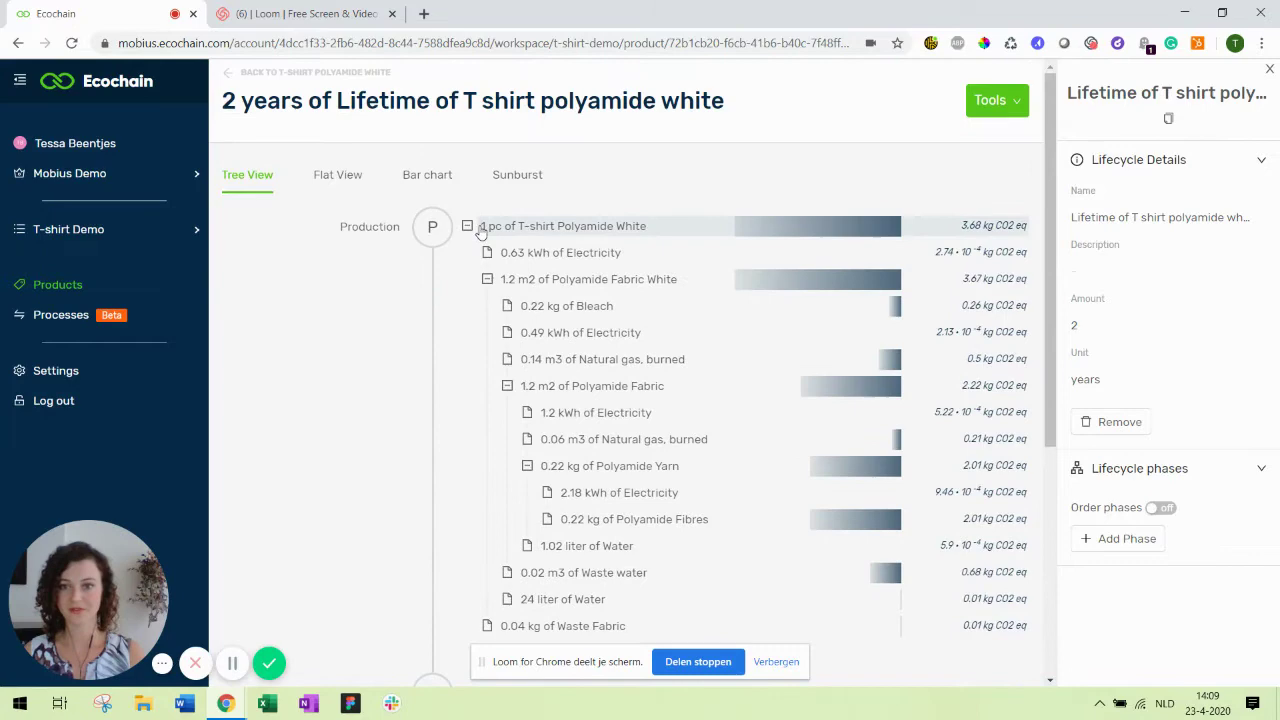
pyautogui.click(468, 226)
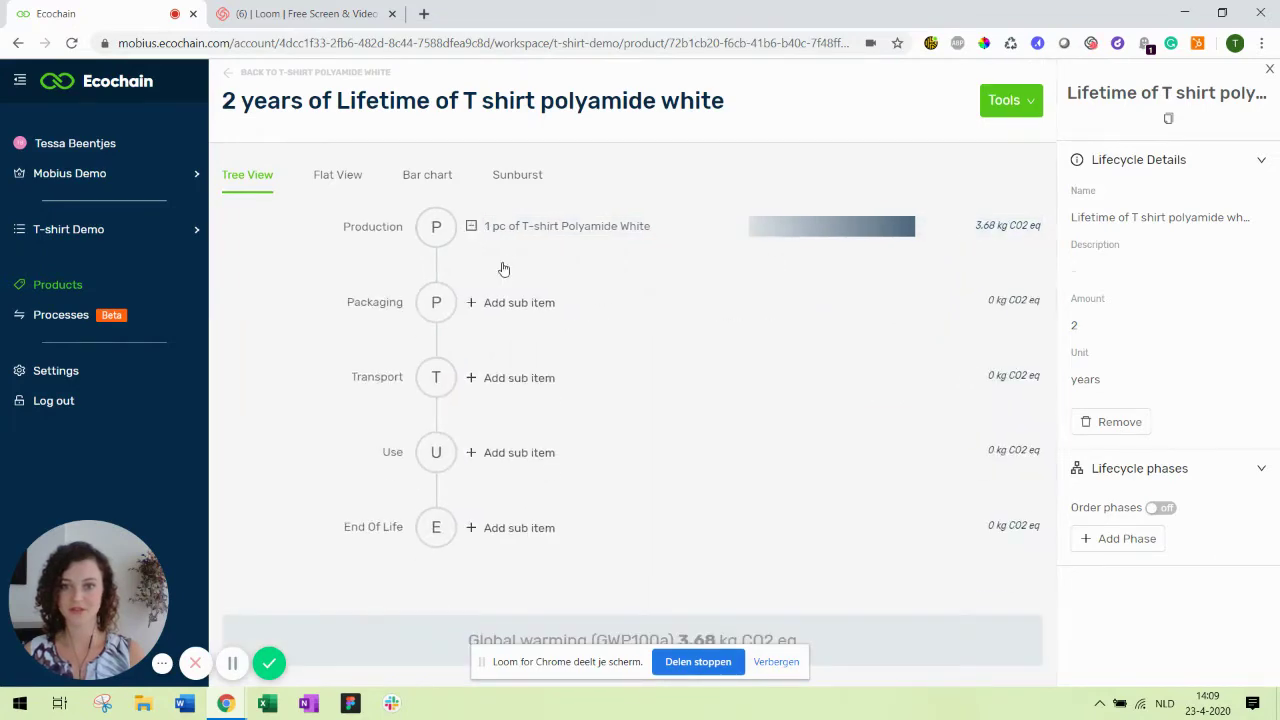
pyautogui.click(487, 278)
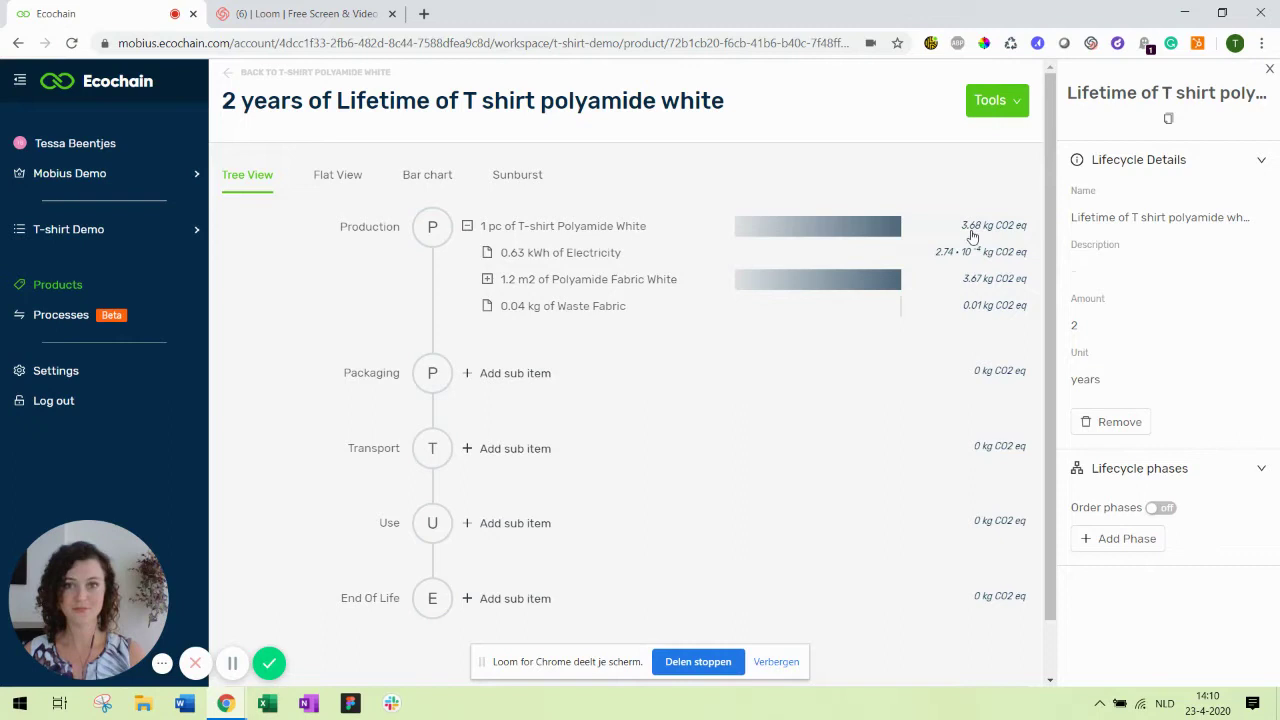
pyautogui.click(490, 374)
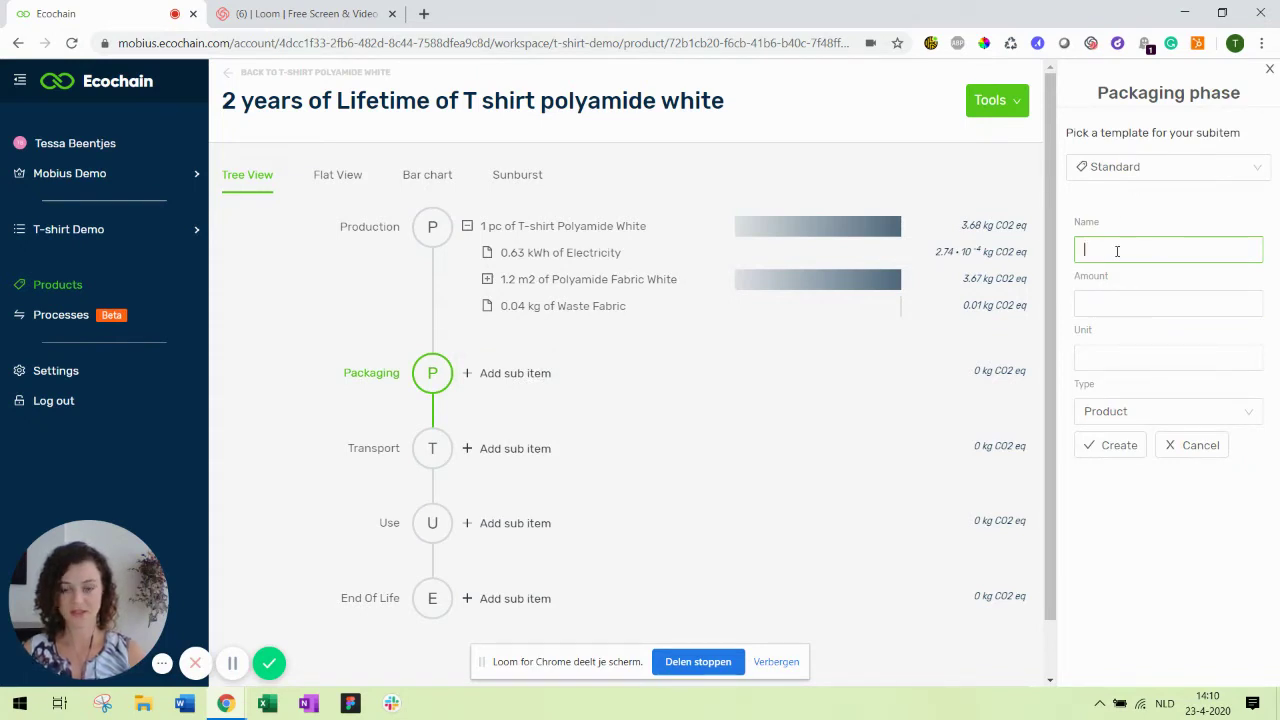
pyautogui.write('plas')
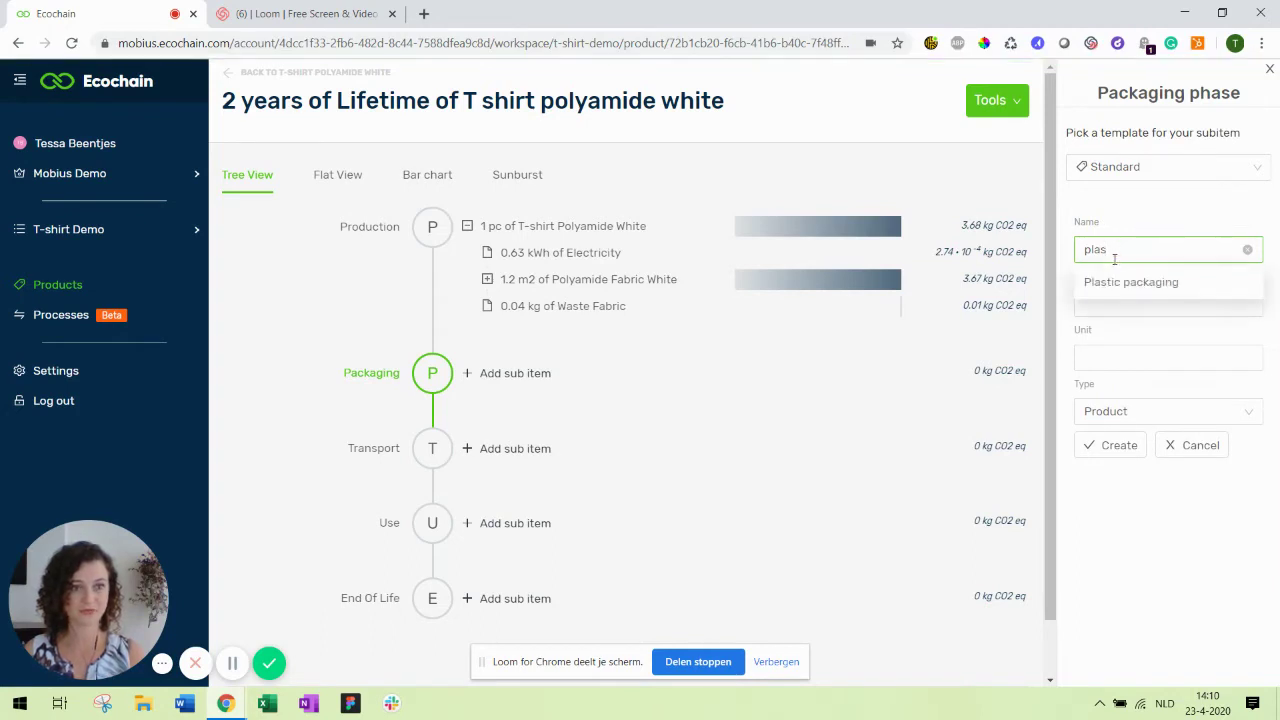
pyautogui.click(1118, 286)
pyautogui.click(1121, 306)
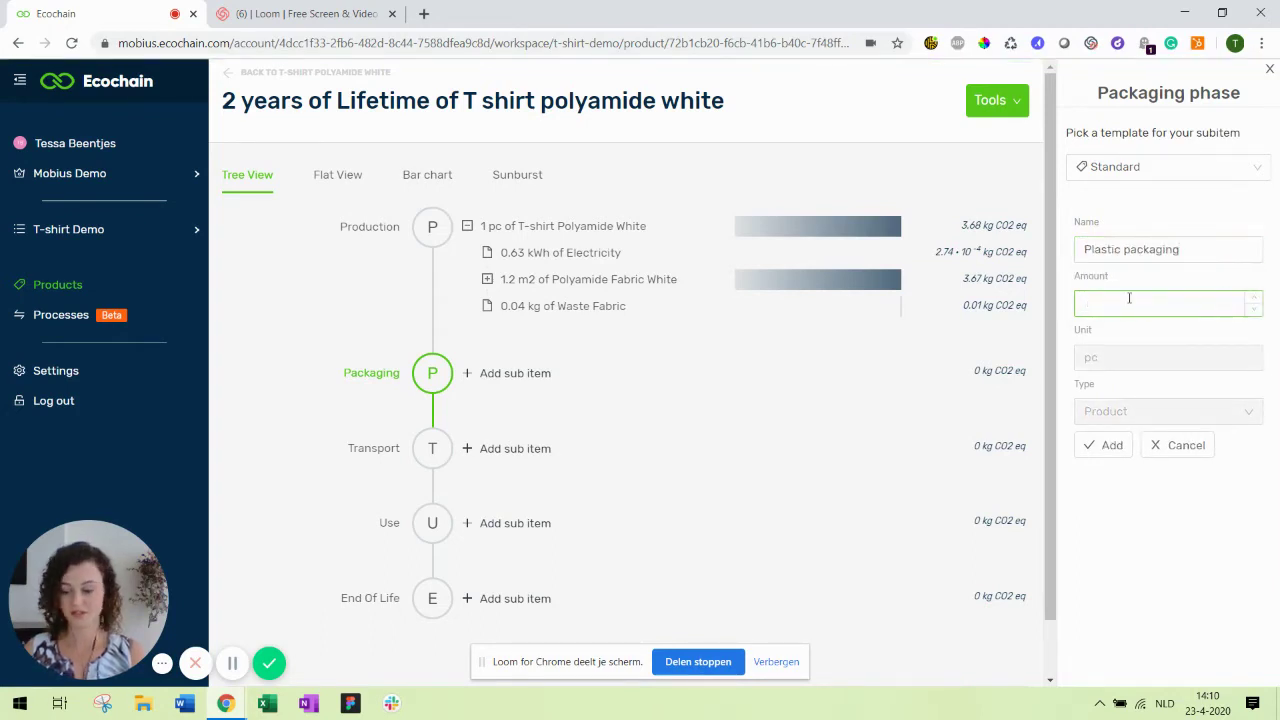
pyautogui.click(1106, 448)
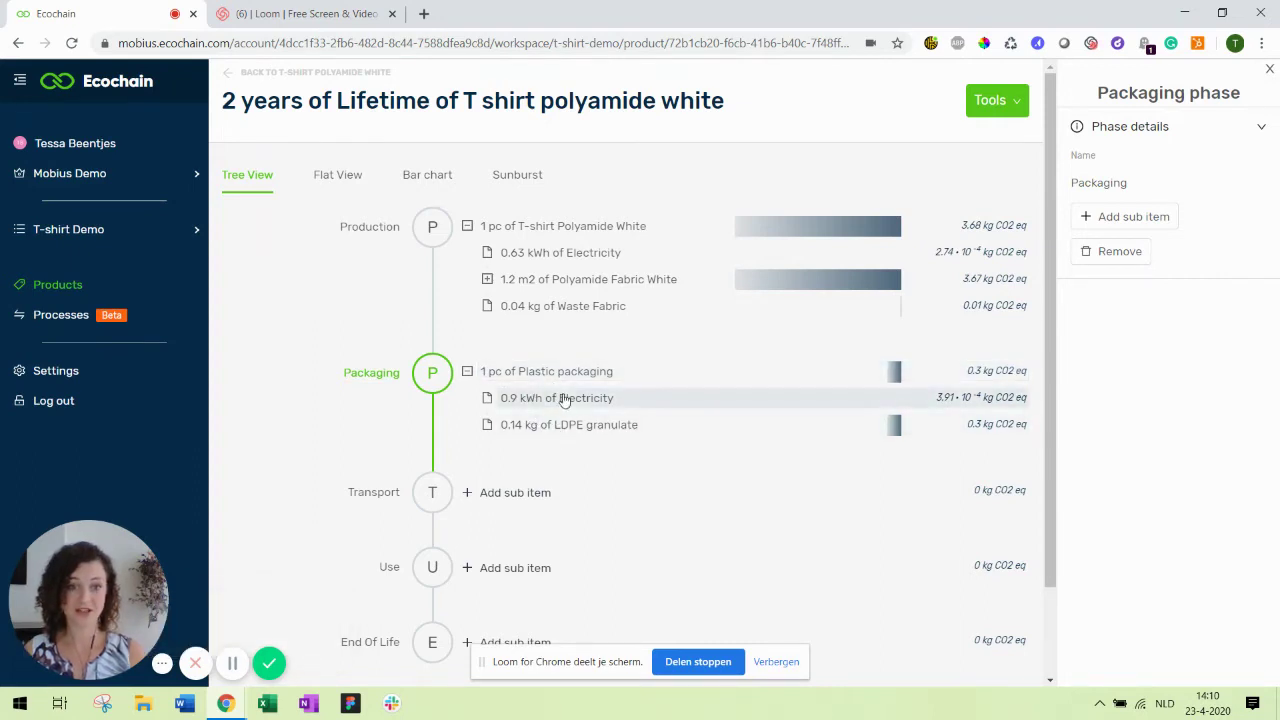
pyautogui.scroll(-1, 581, 427)
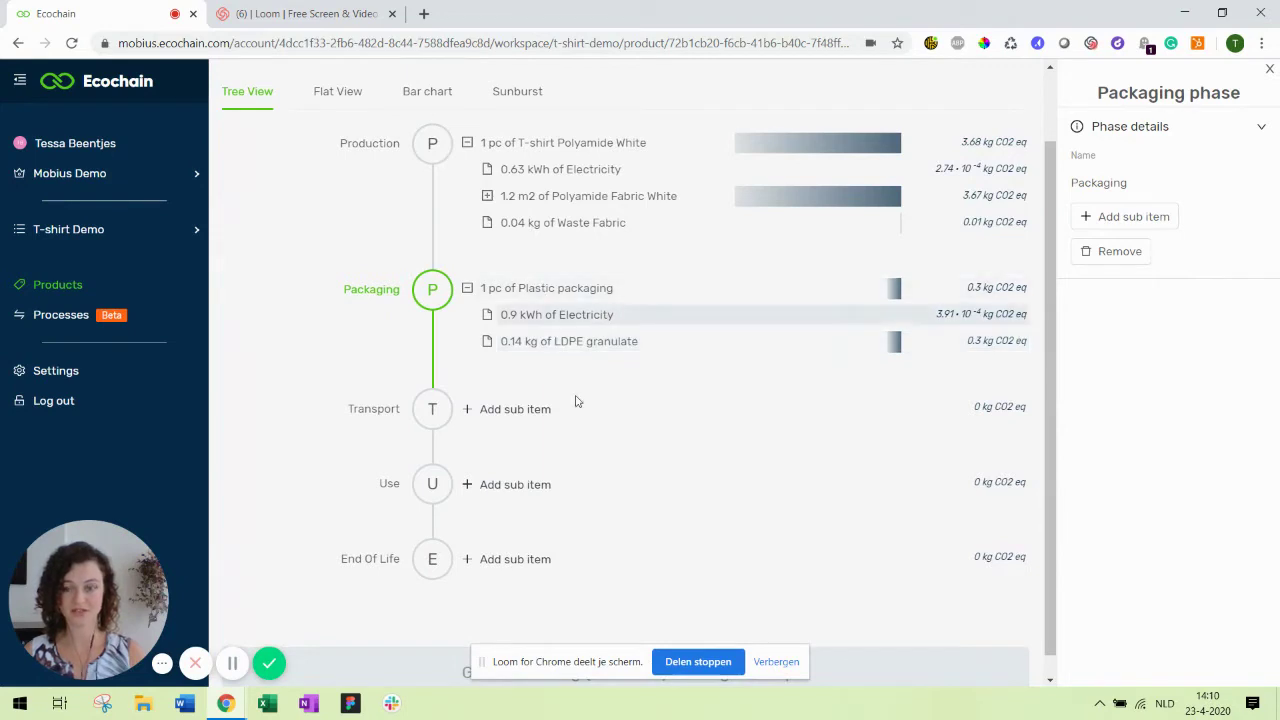
# Add a sub item under the Transport phase using the Transport template
pyautogui.click(441, 416)
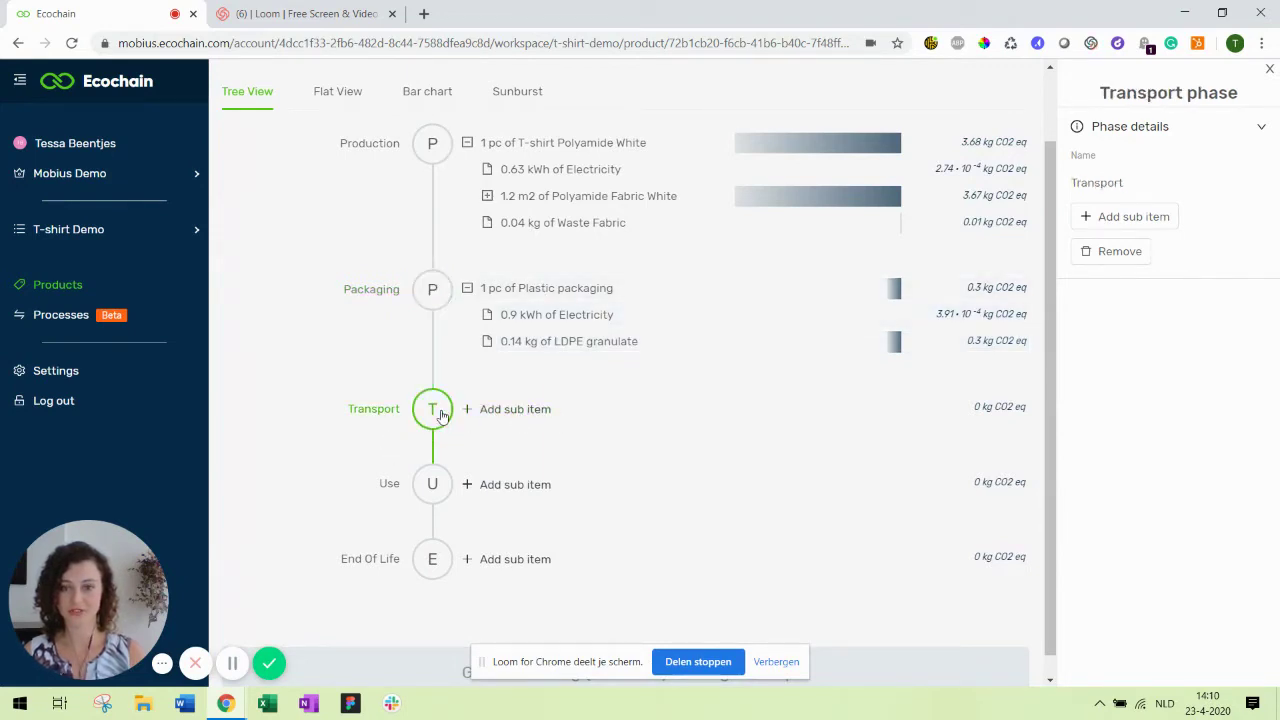
pyautogui.click(1133, 218)
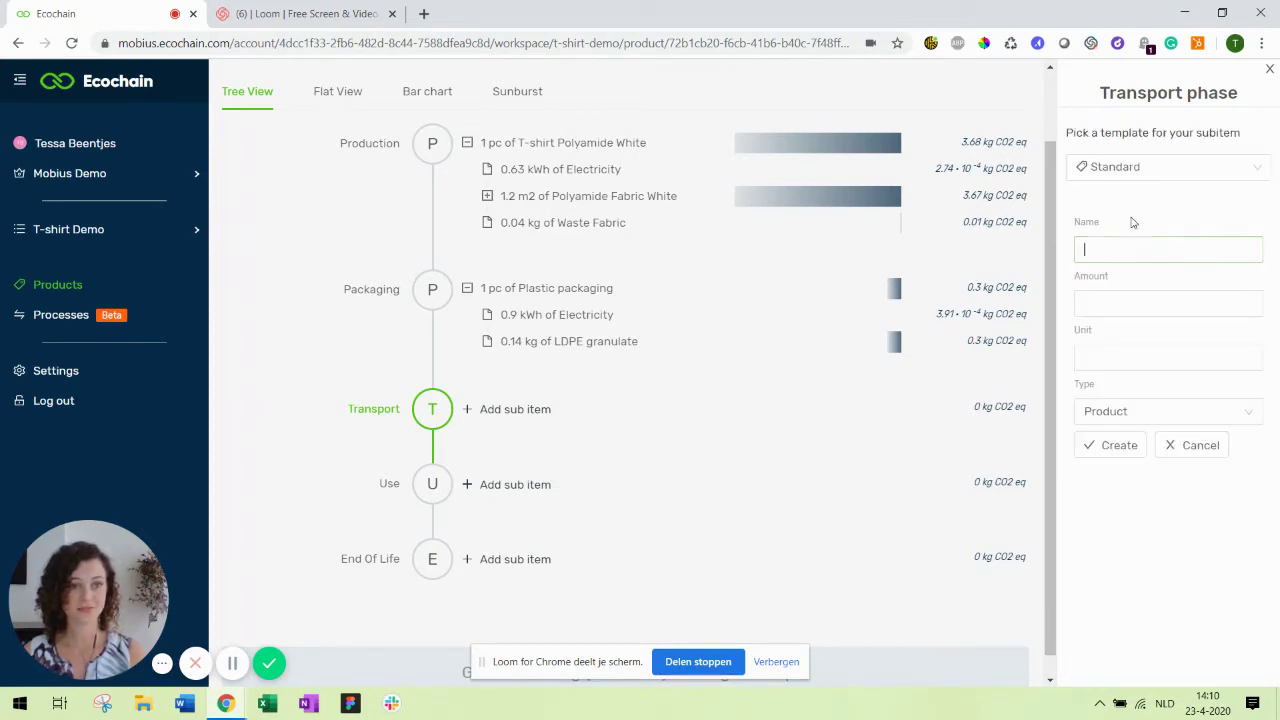
pyautogui.click(1193, 167)
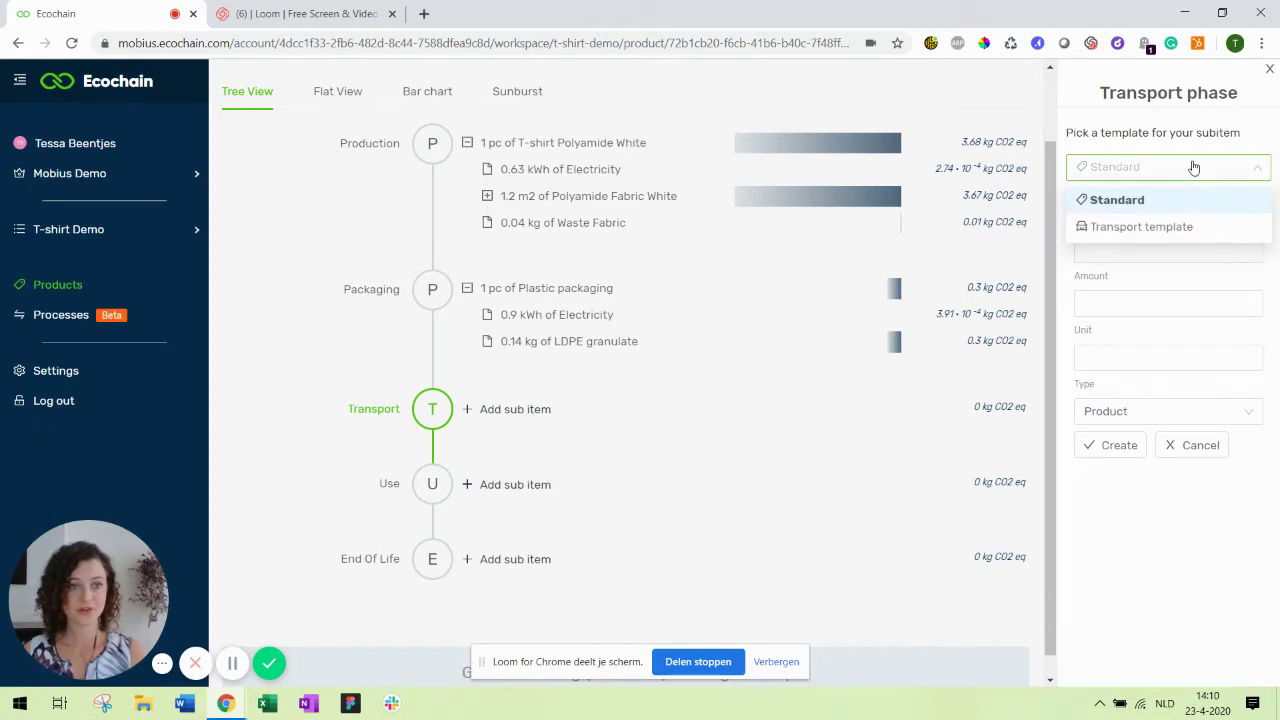
pyautogui.click(1135, 227)
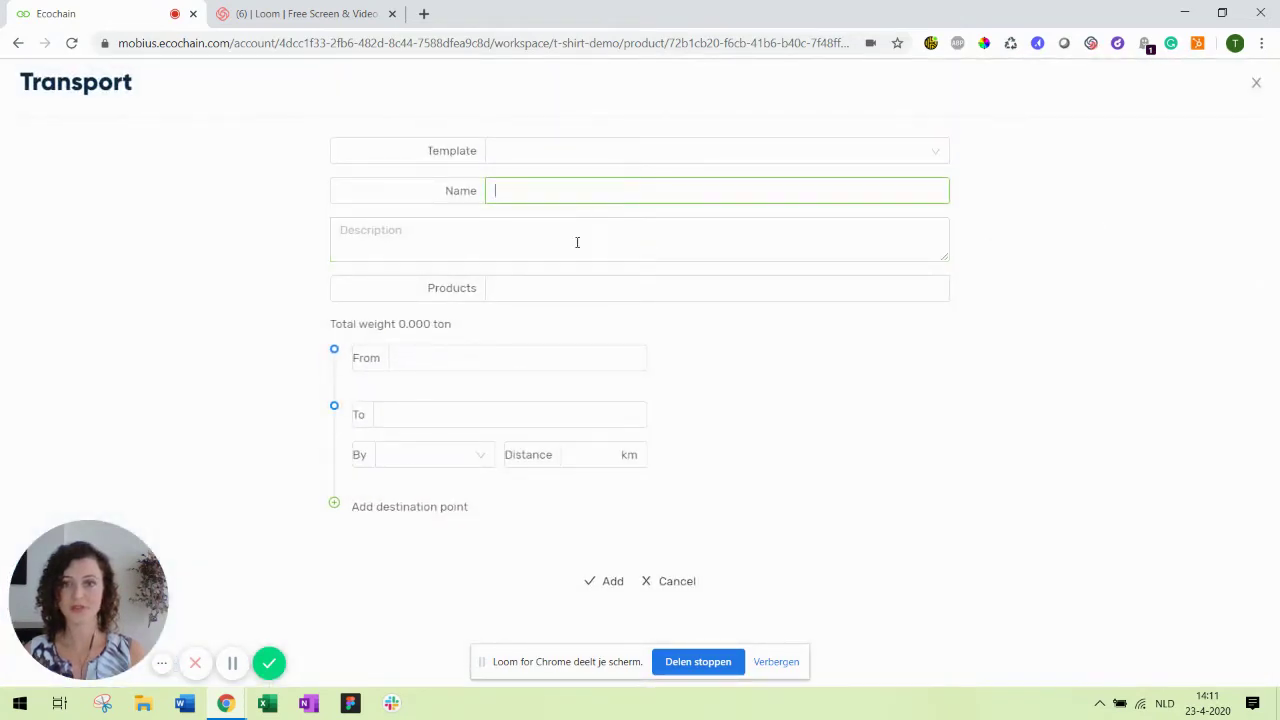
pyautogui.click(635, 157)
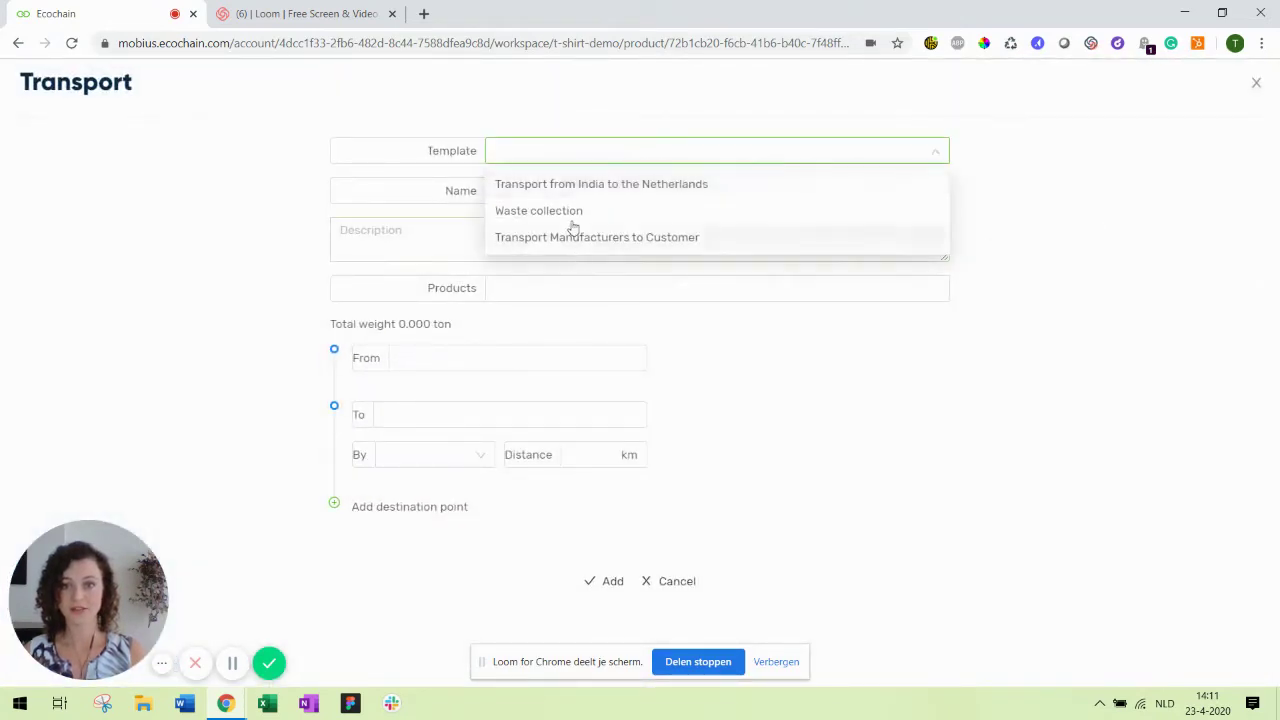
pyautogui.click(589, 155)
# Name it 'Transport Bangladesh to Amsterdam' and describe the 15000 km ocean and 150 km lorry legs
pyautogui.click(530, 195)
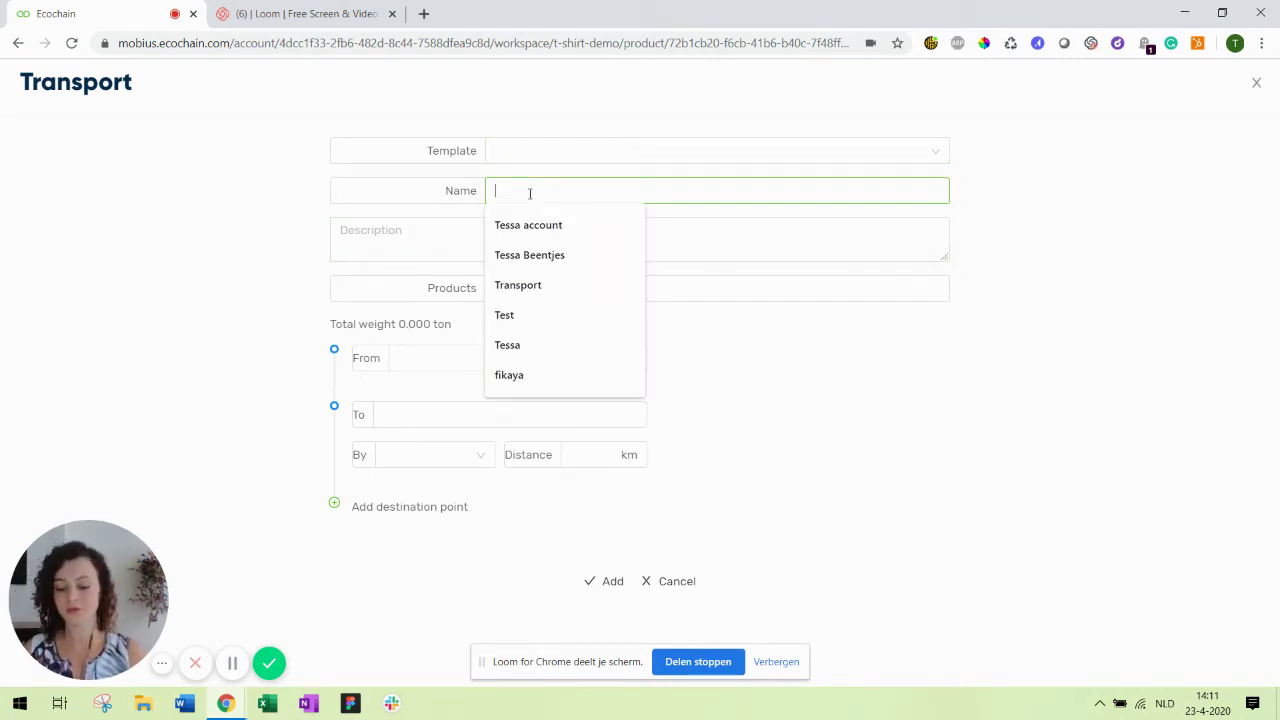
pyautogui.write('Bangladesh')
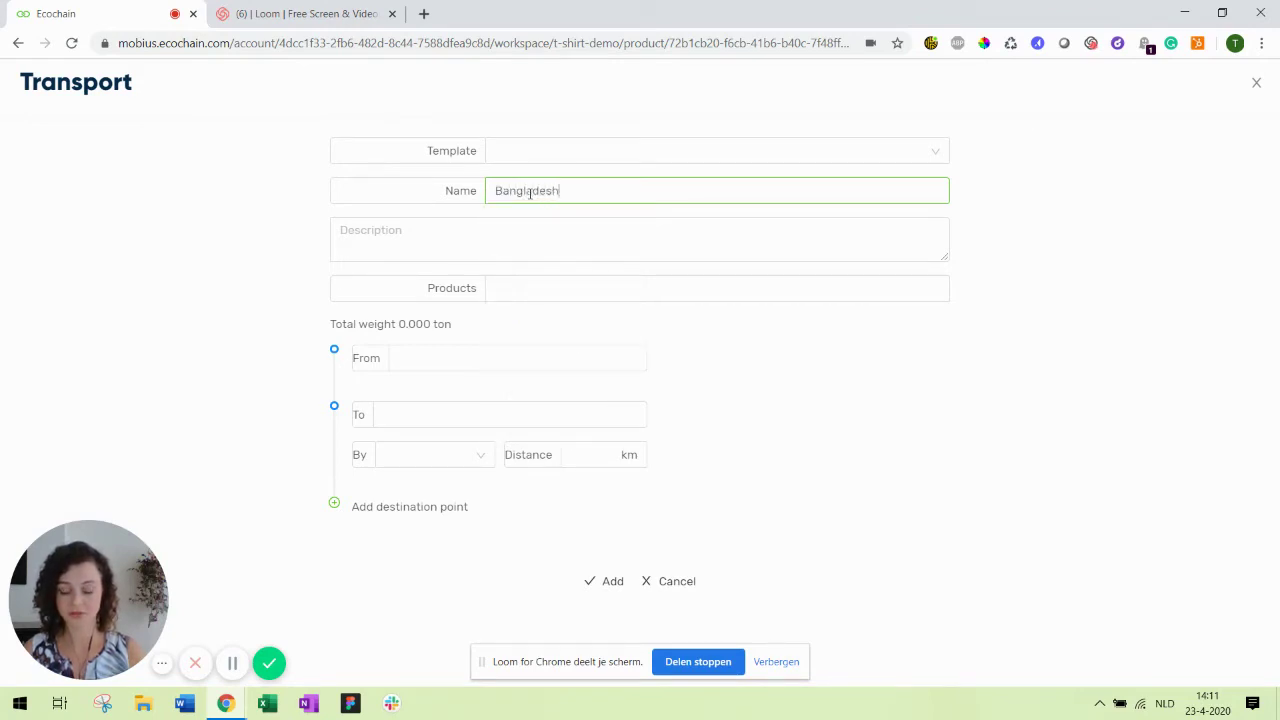
pyautogui.write(' to Amst')
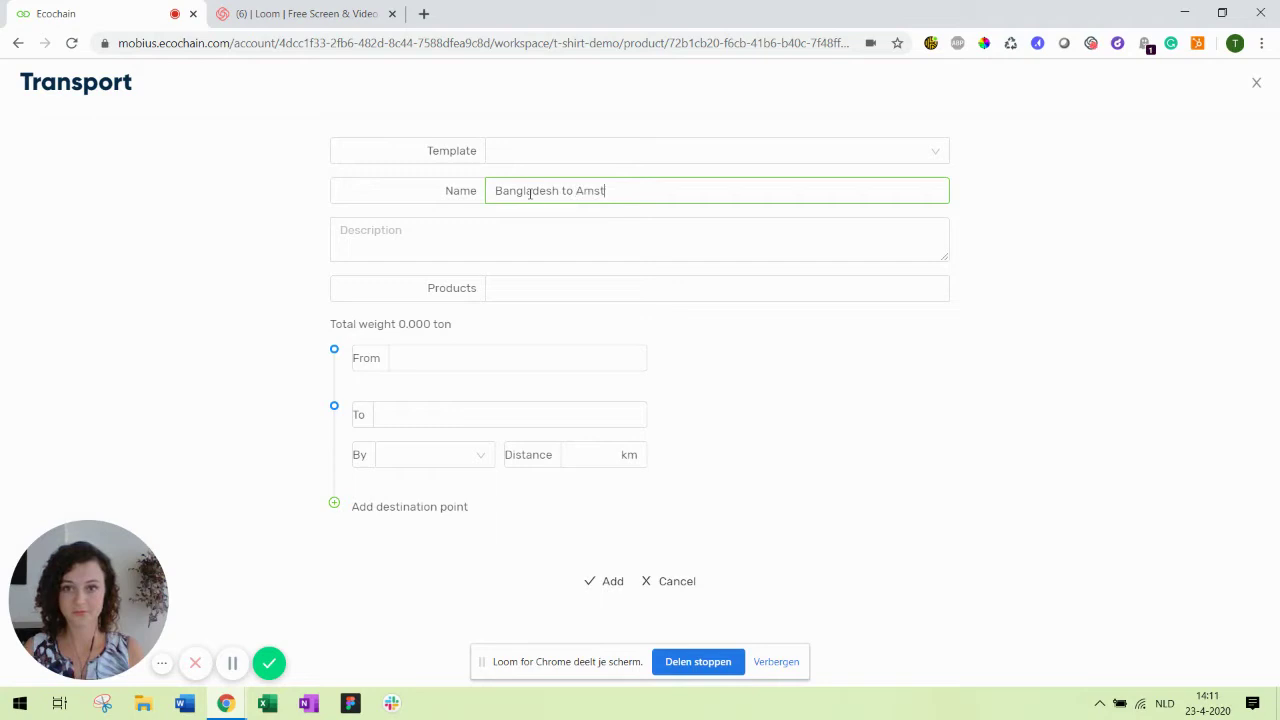
pyautogui.write('erdam')
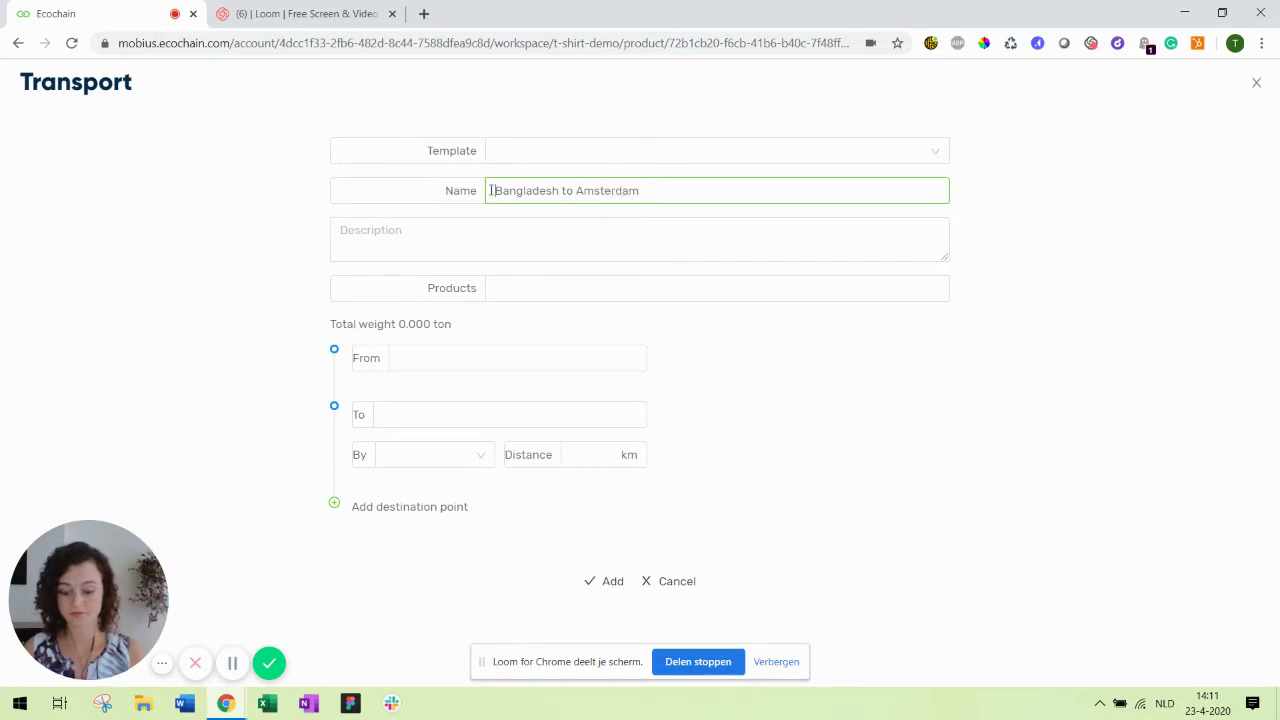
pyautogui.write('Transport')
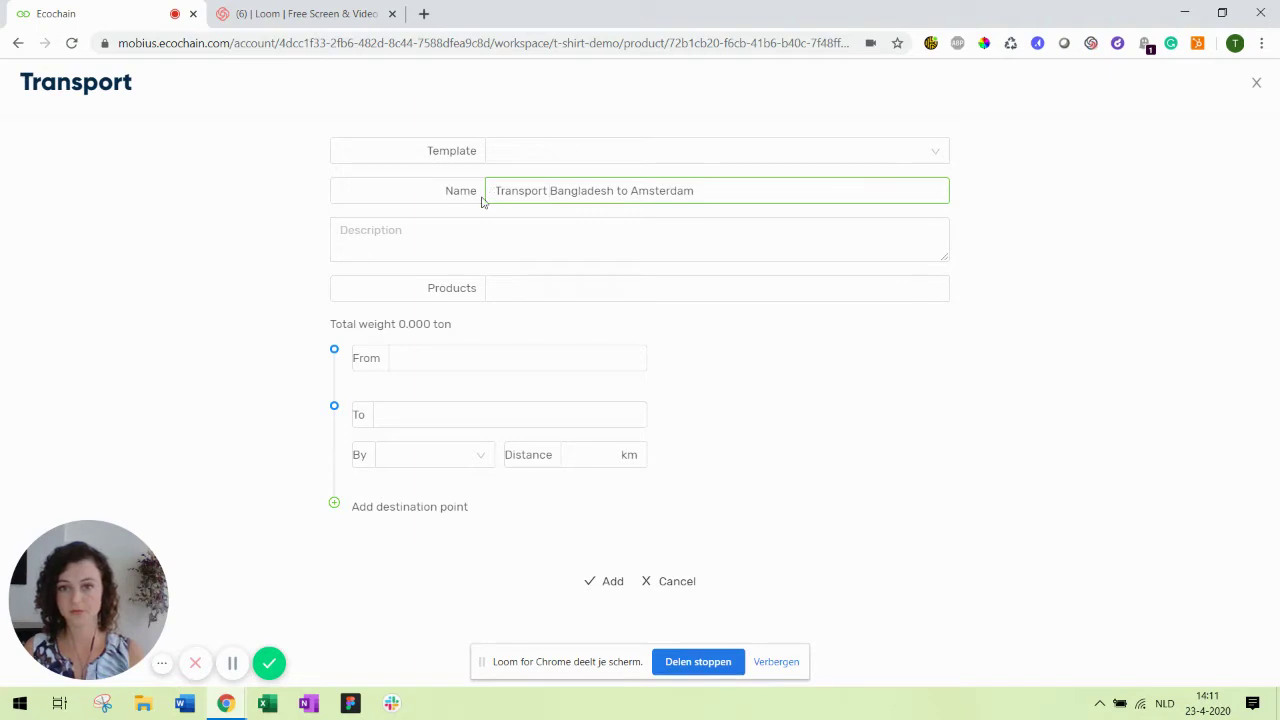
pyautogui.click(468, 229)
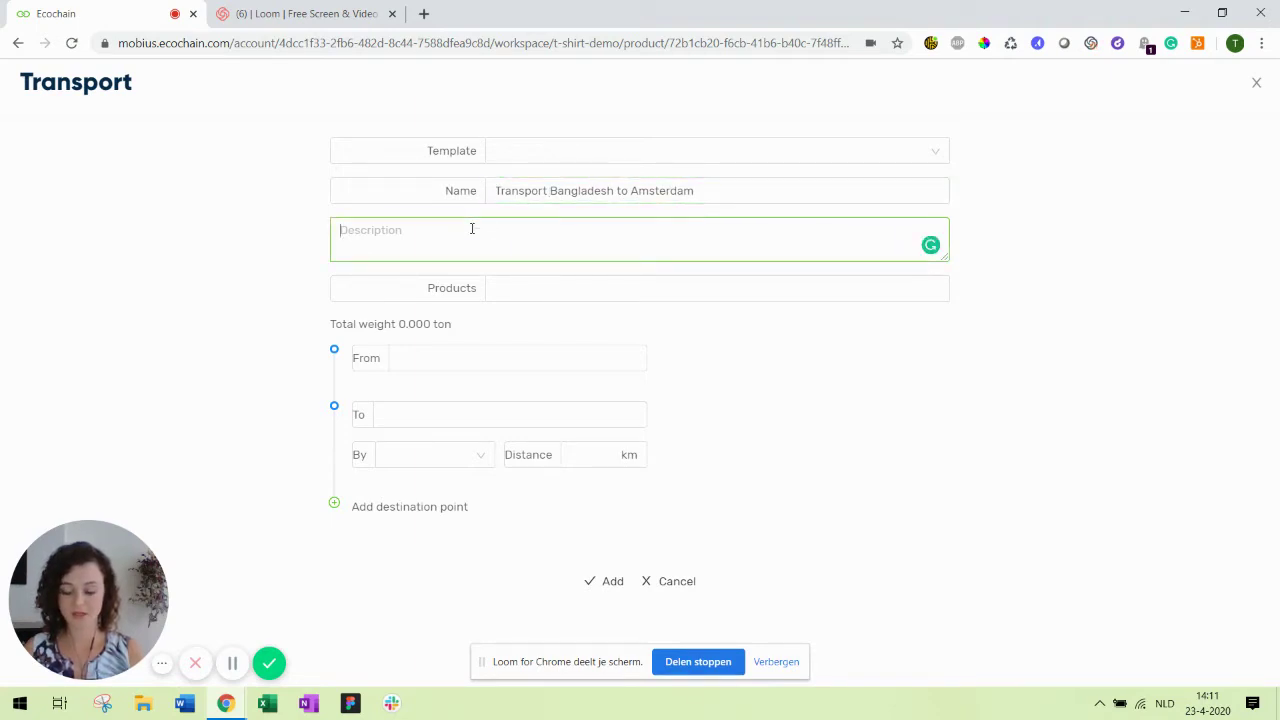
pyautogui.write('Ocean sh')
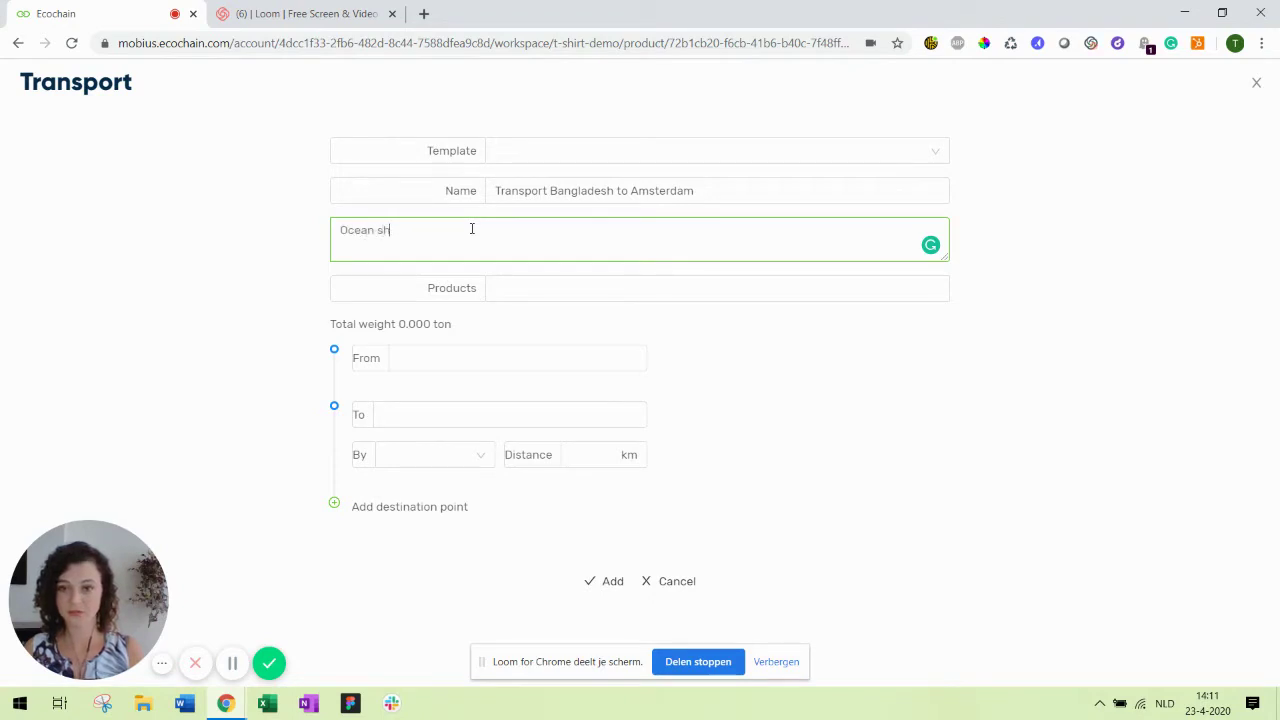
pyautogui.write('ip from bangla')
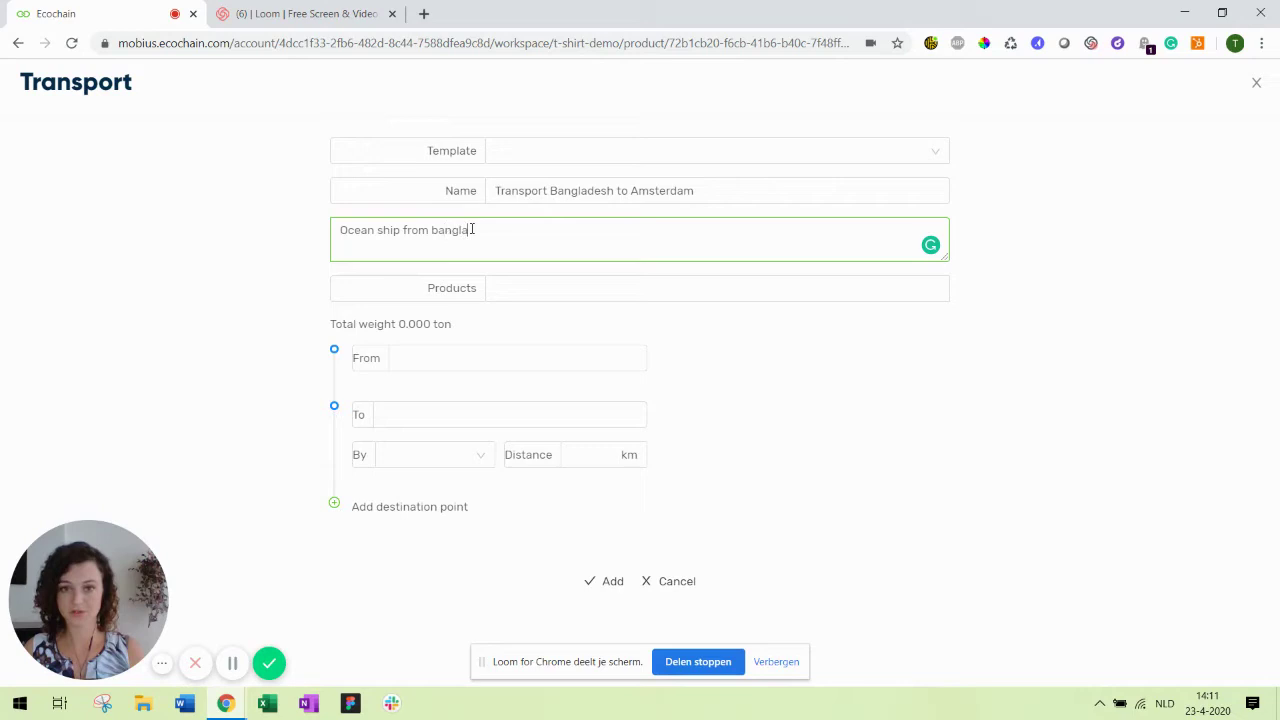
pyautogui.write('desh to A')
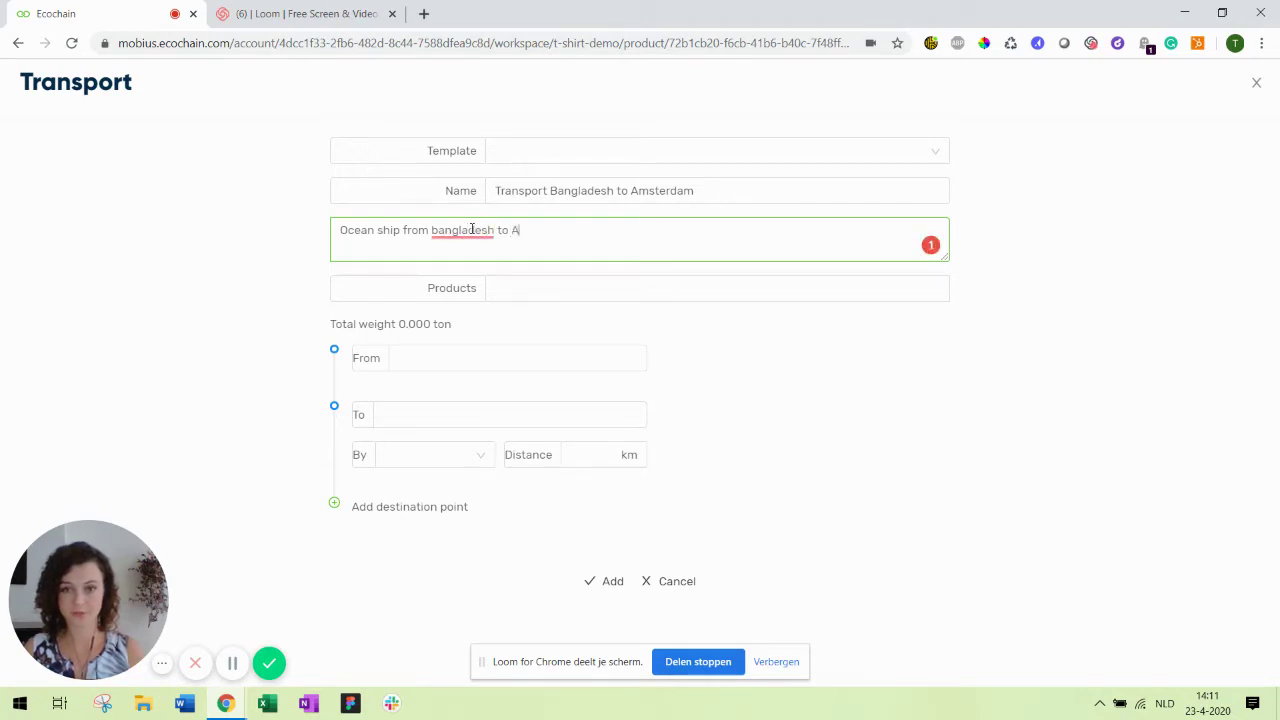
pyautogui.write('msterdam, 15000 km')
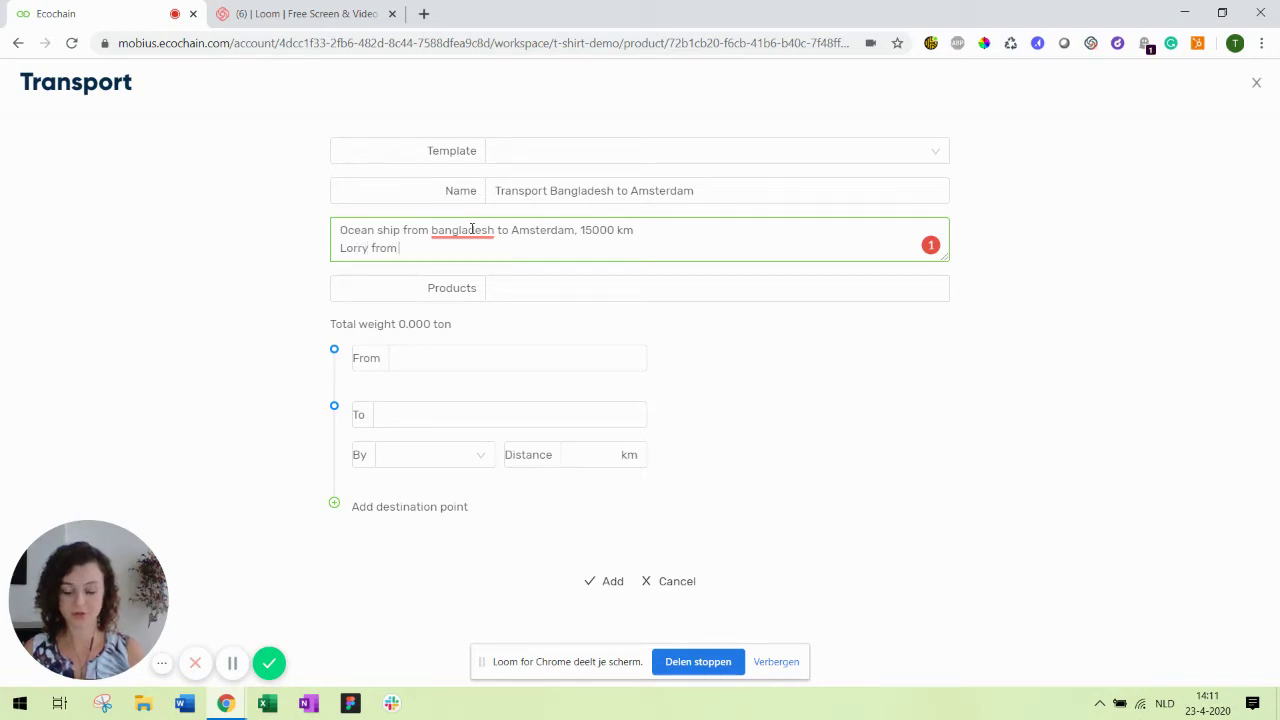
pyautogui.write('Rotterdam')
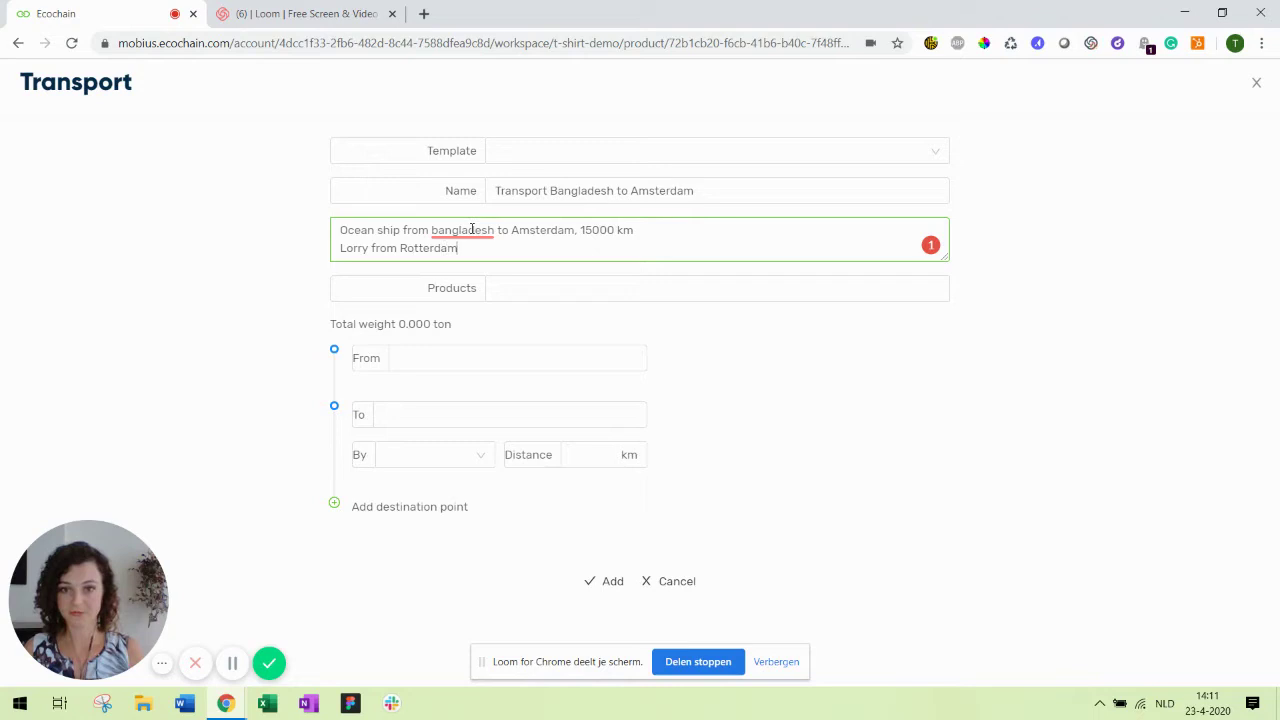
pyautogui.write(' to Amsterd')
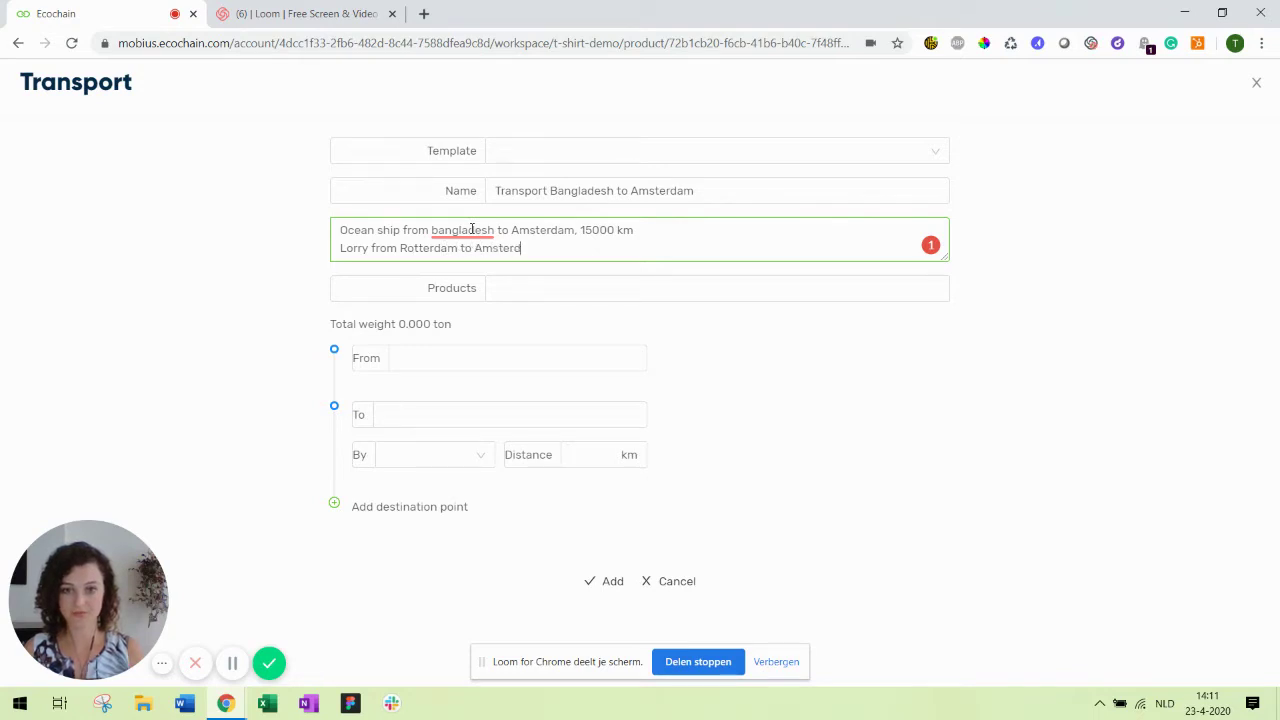
pyautogui.write('a')
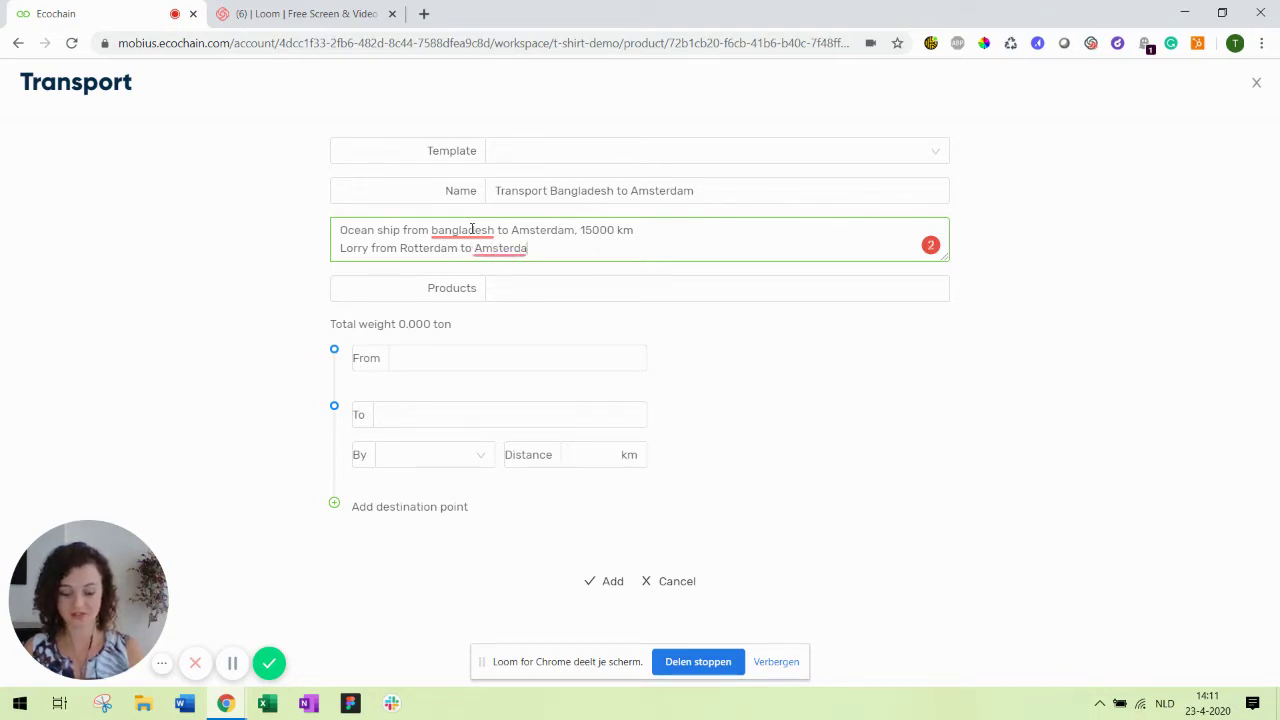
pyautogui.write('m. 150 km')
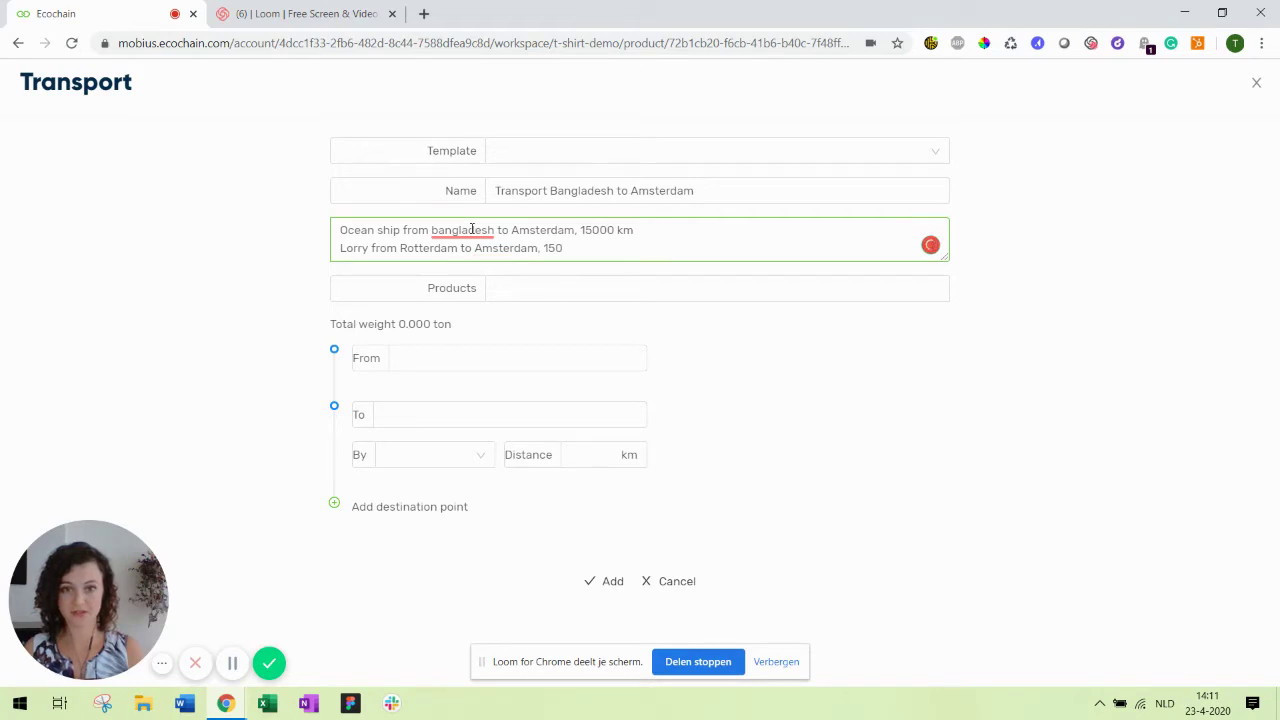
pyautogui.click(590, 290)
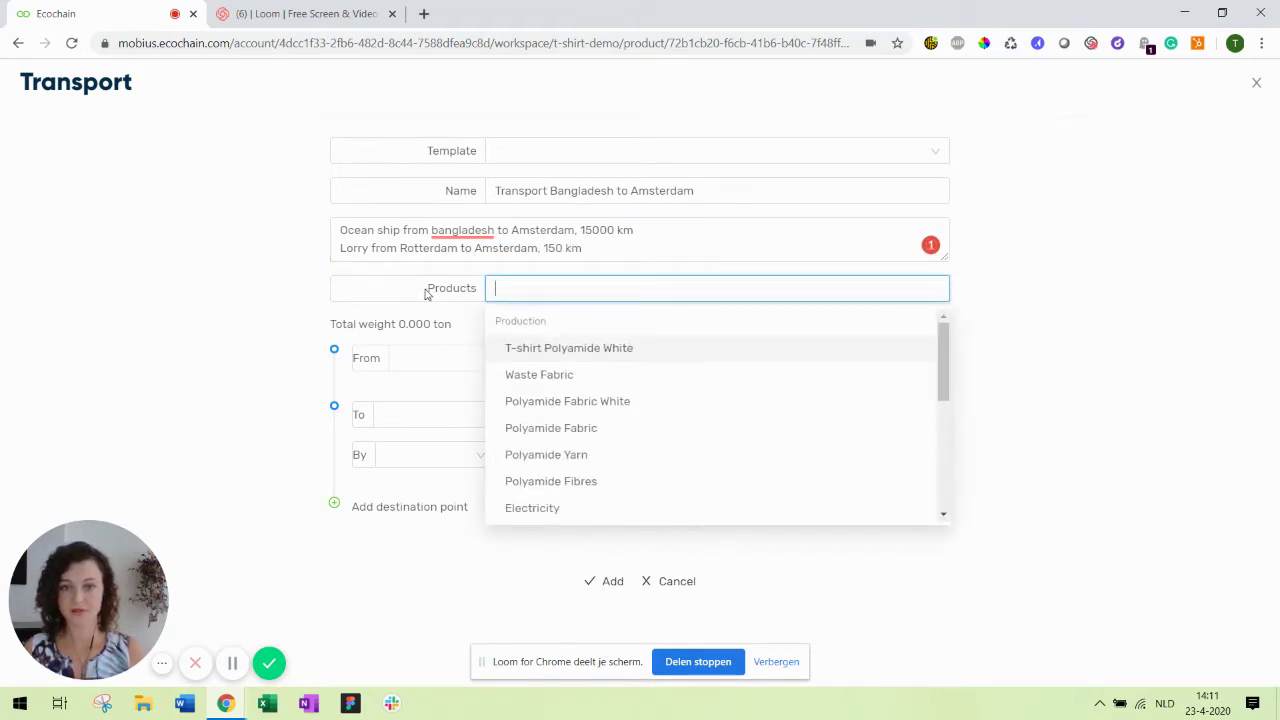
# Capitalise 'Bangladesh' in the description and select T-shirt Polyamide White and Plastic packaging as transported products
pyautogui.click(455, 230)
pyautogui.click(470, 295)
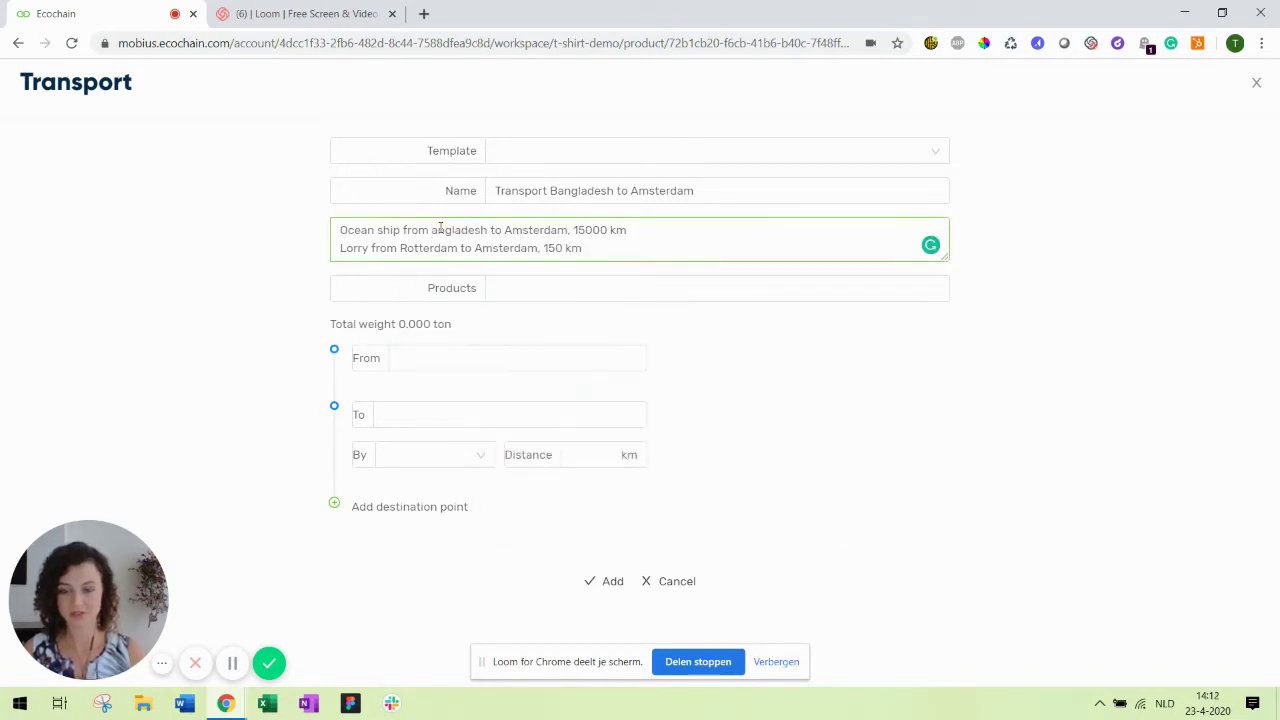
pyautogui.click(467, 291)
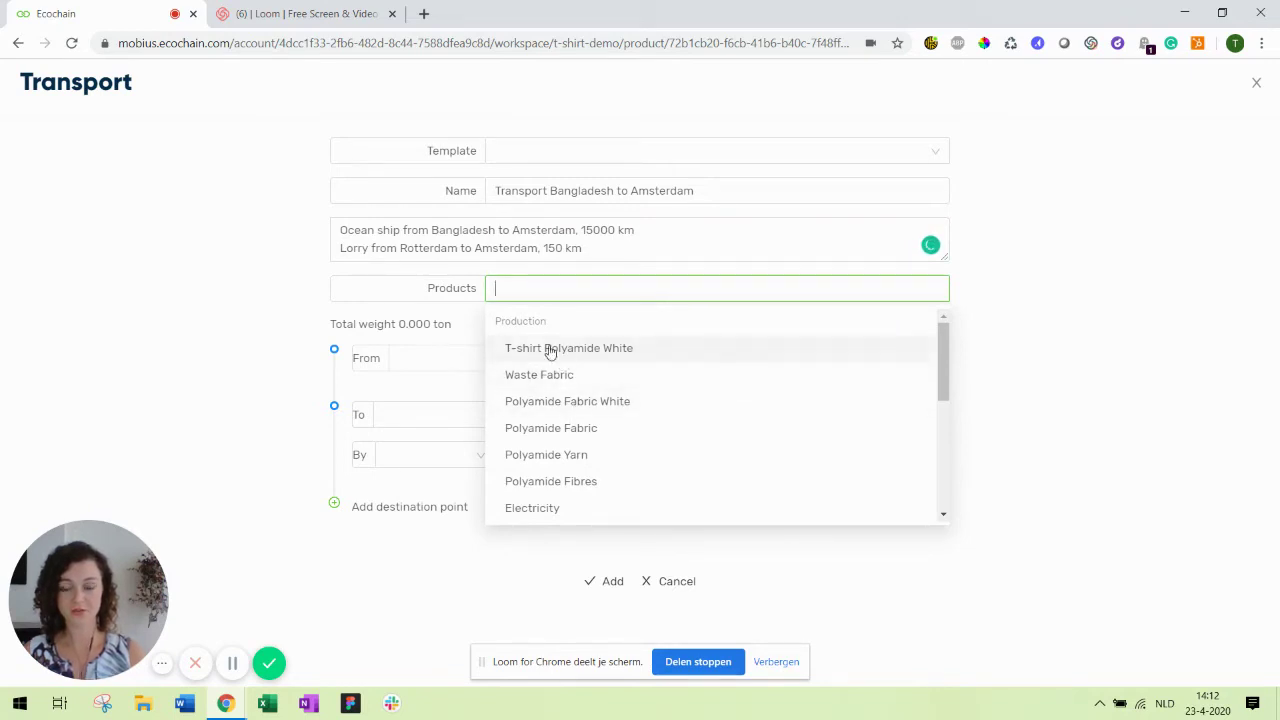
pyautogui.scroll(-1, 545, 380)
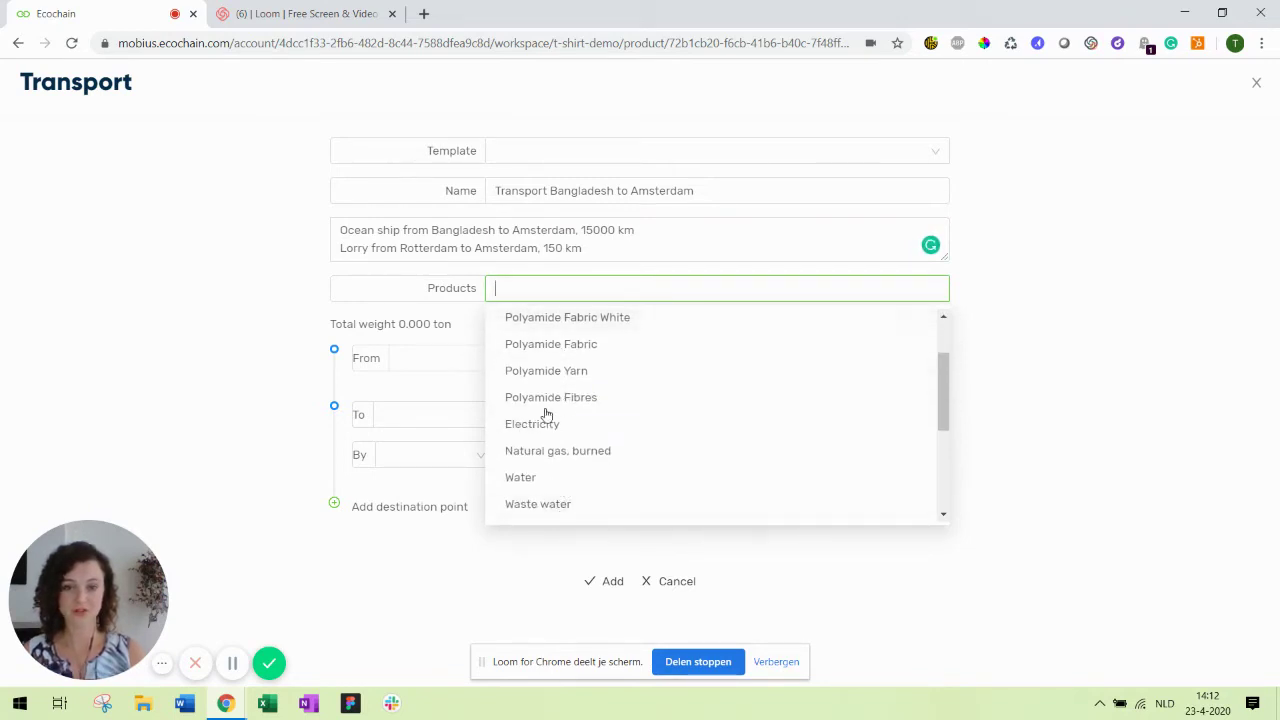
pyautogui.scroll(-3, 548, 414)
pyautogui.scroll(3, 530, 440)
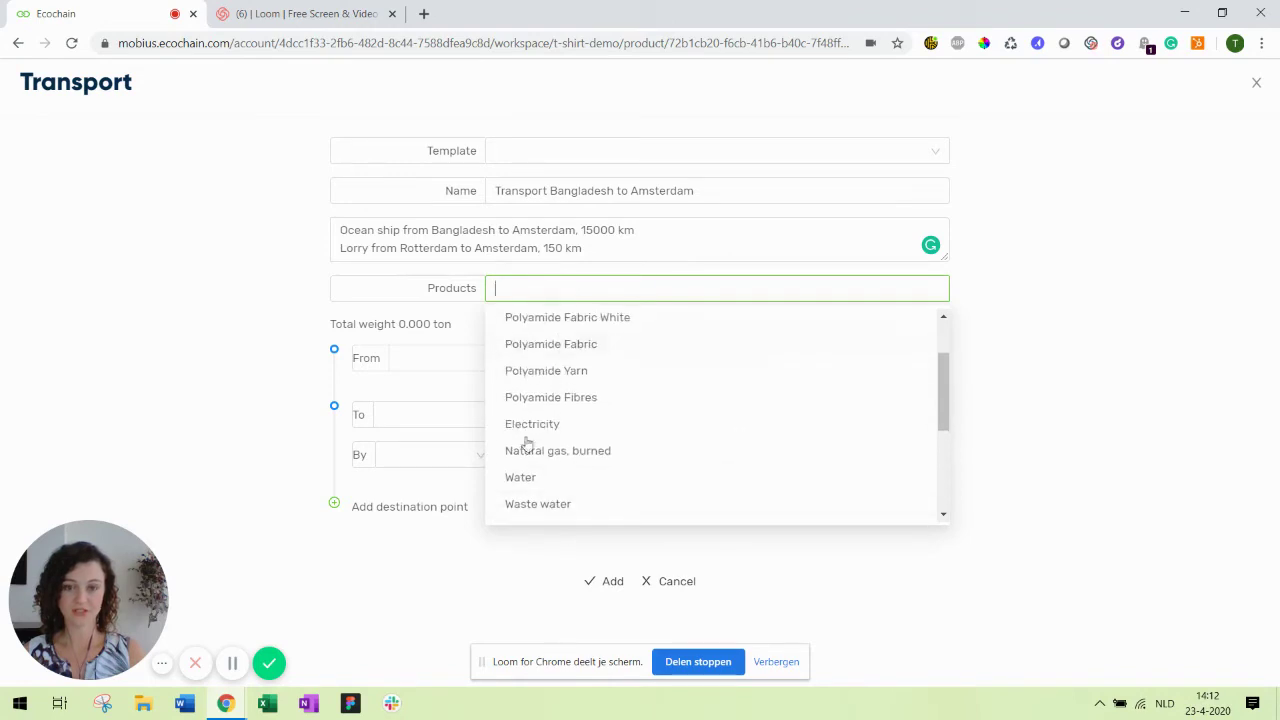
pyautogui.scroll(-3, 593, 373)
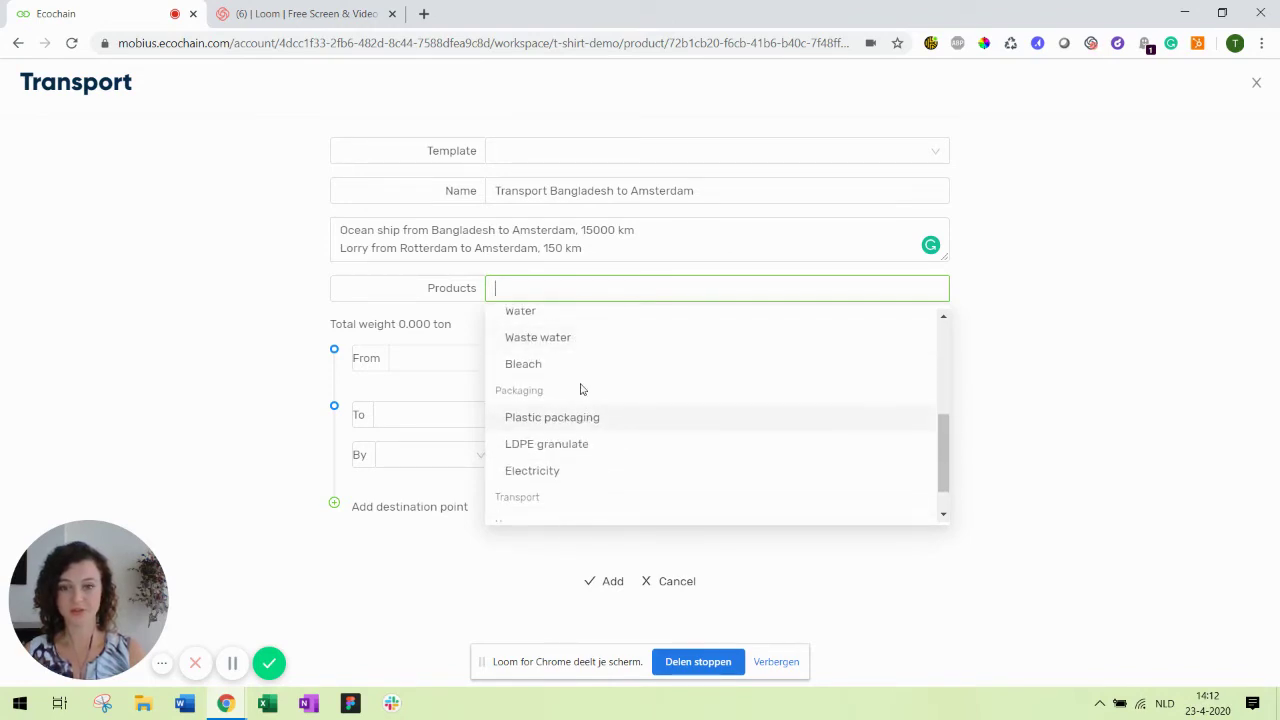
pyautogui.scroll(-1, 583, 380)
pyautogui.scroll(5, 580, 380)
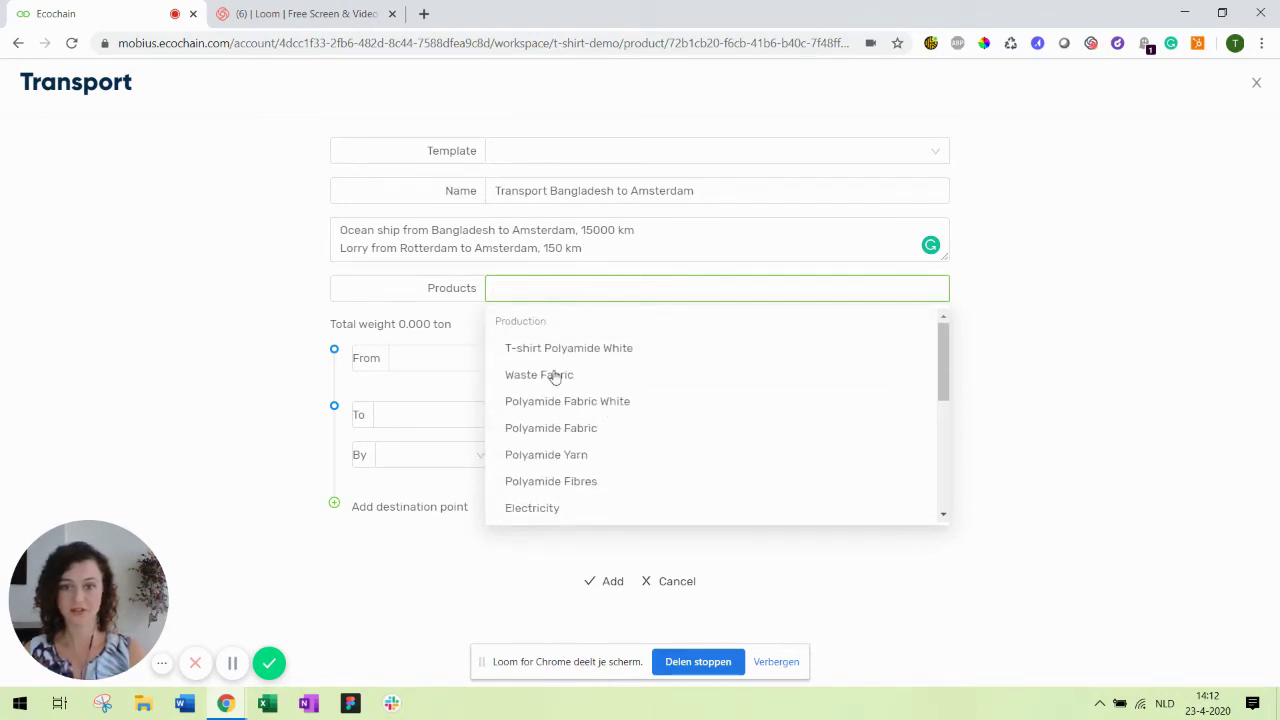
pyautogui.click(551, 350)
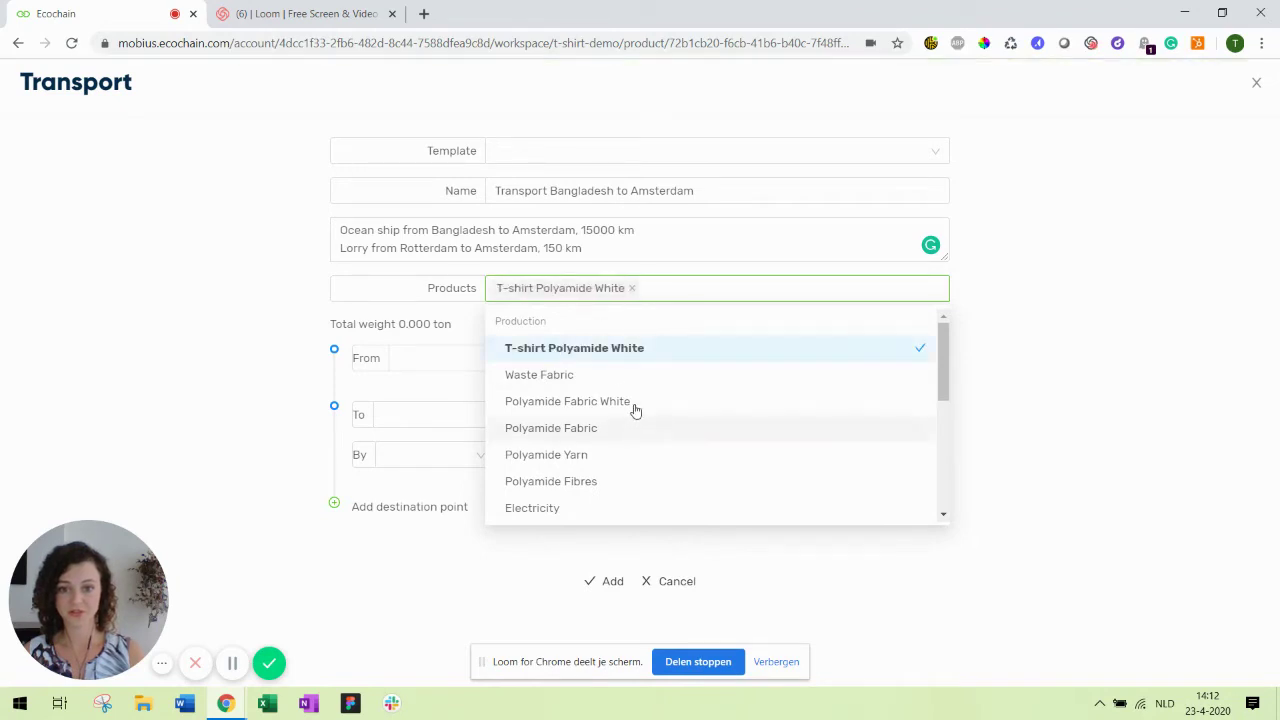
pyautogui.scroll(-4, 634, 409)
pyautogui.click(544, 420)
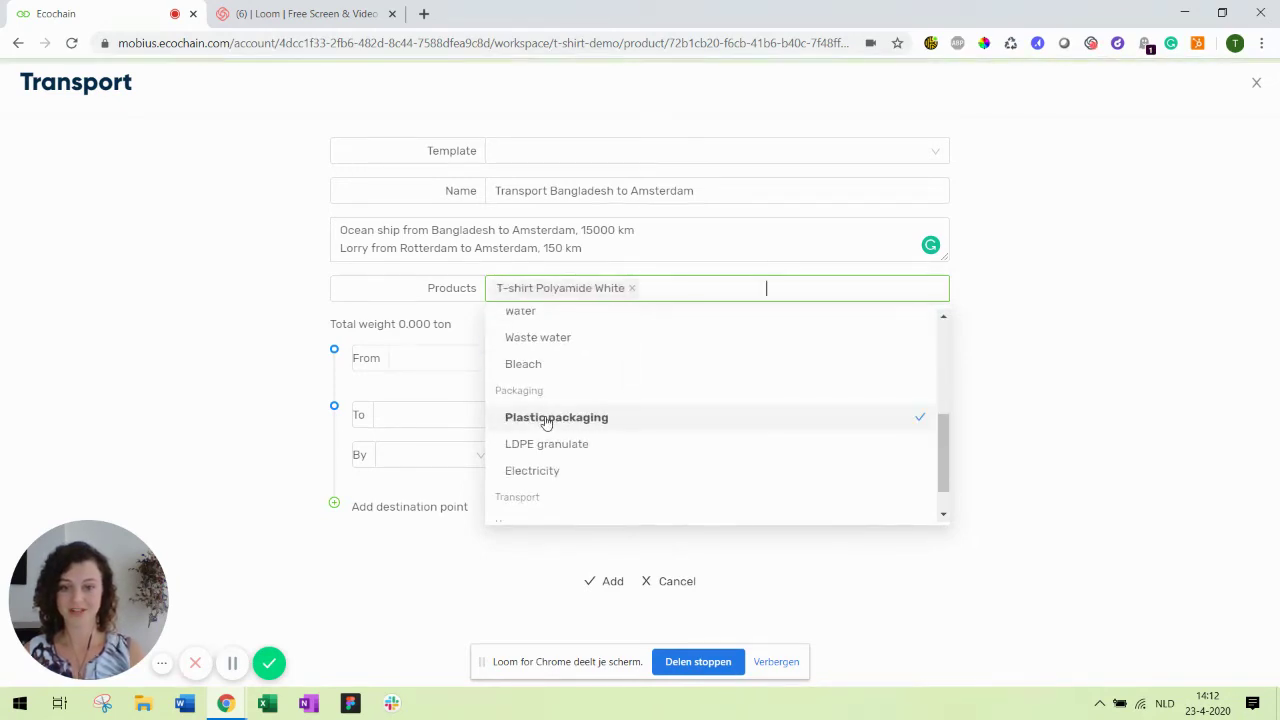
pyautogui.click(1047, 338)
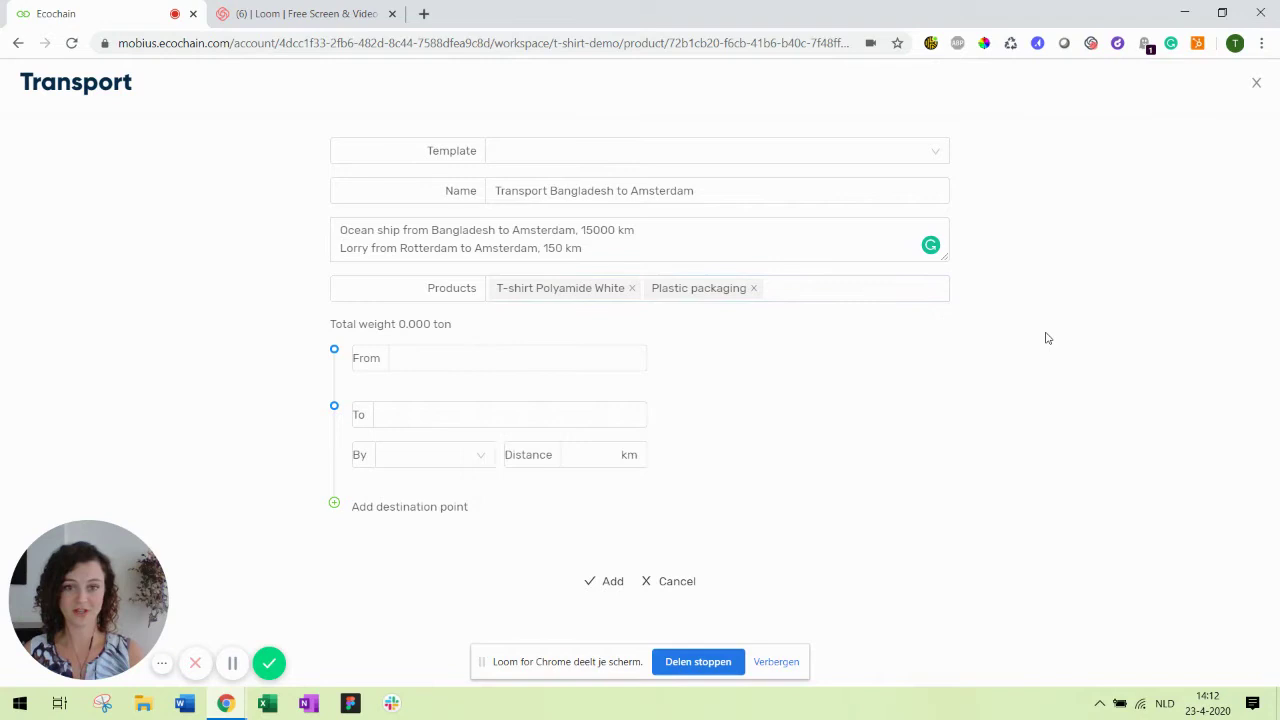
# Route the first leg from Bangladesh to Rotterdam by Ocean ship over 15000 km
pyautogui.click(455, 362)
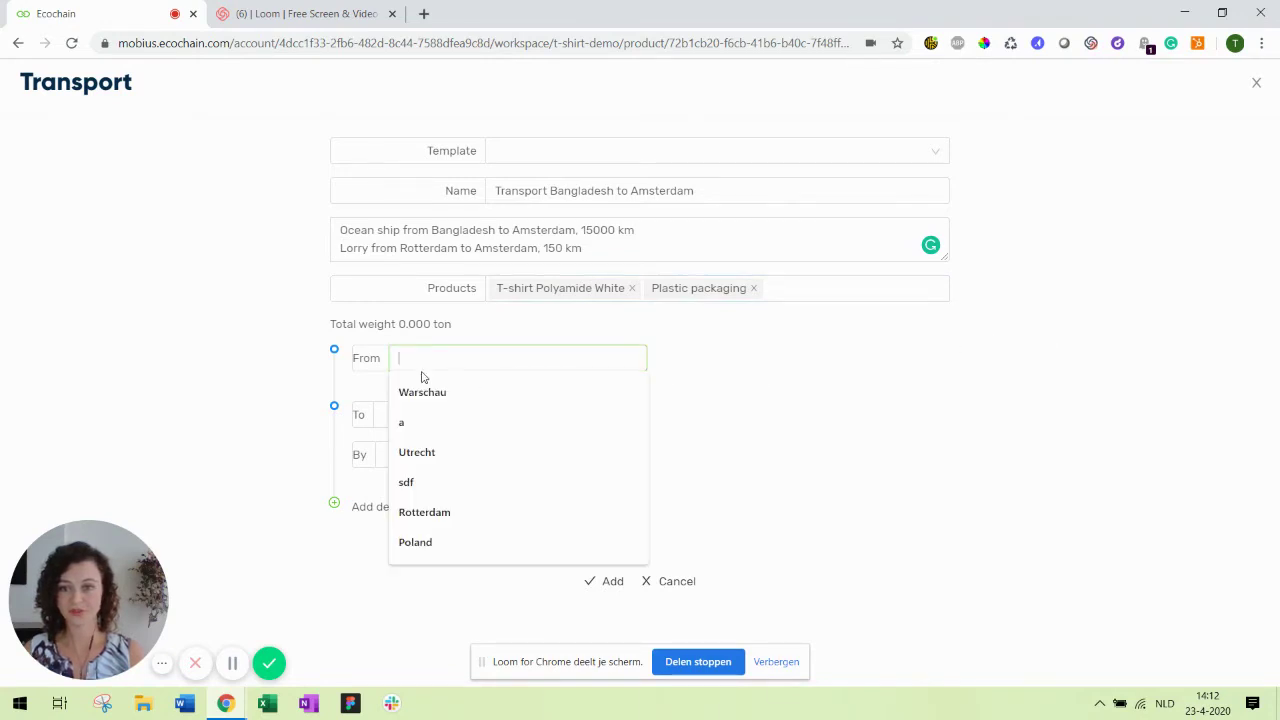
pyautogui.write('Bangladesh')
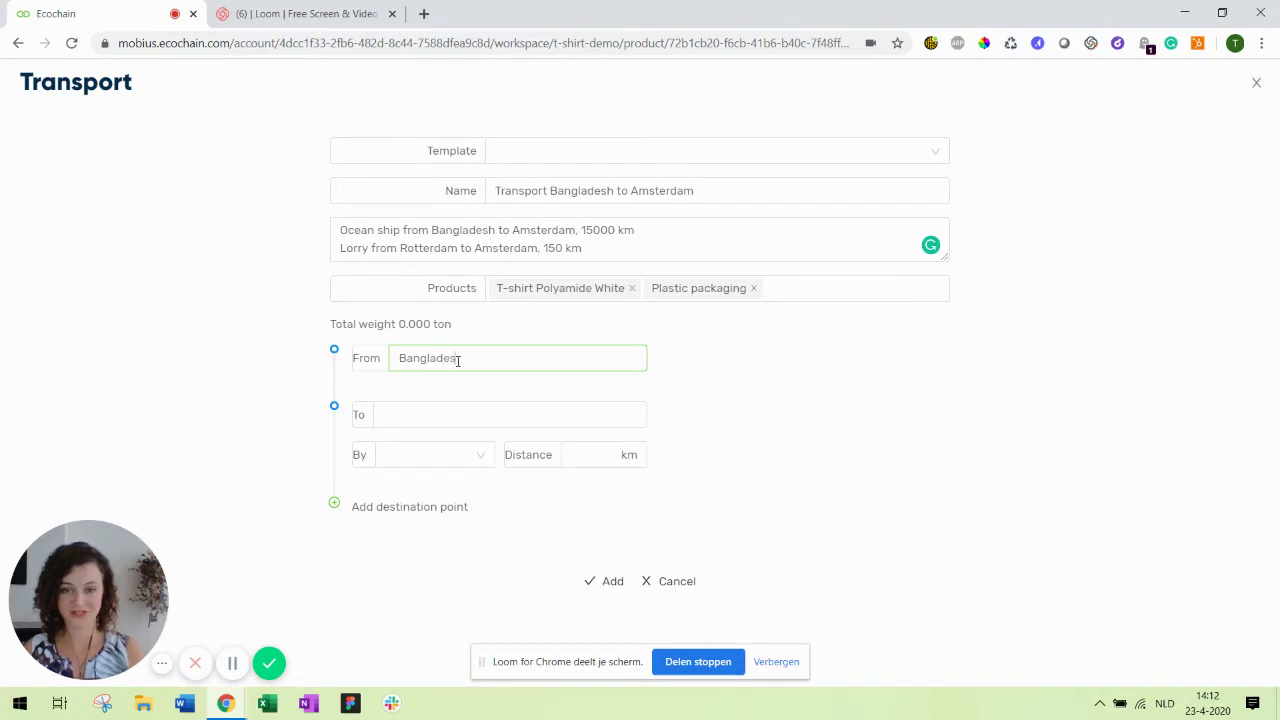
pyautogui.click(405, 410)
pyautogui.write('Rott')
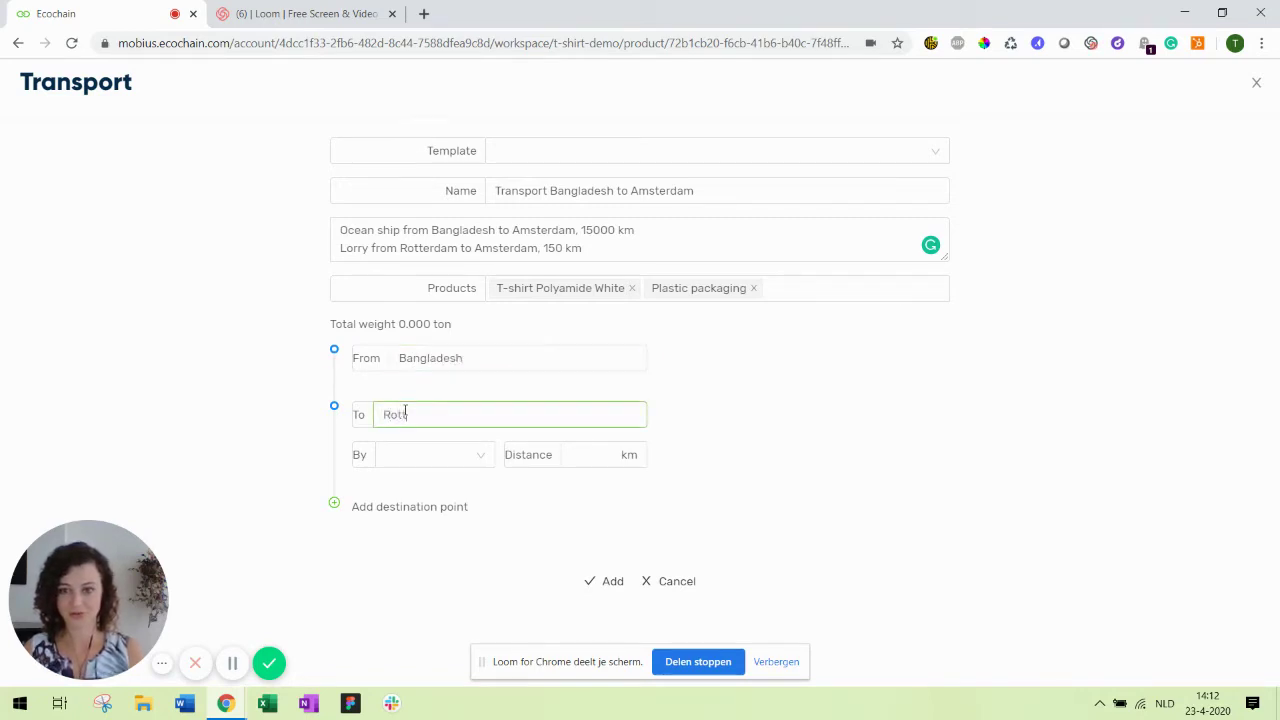
pyautogui.write('erdam')
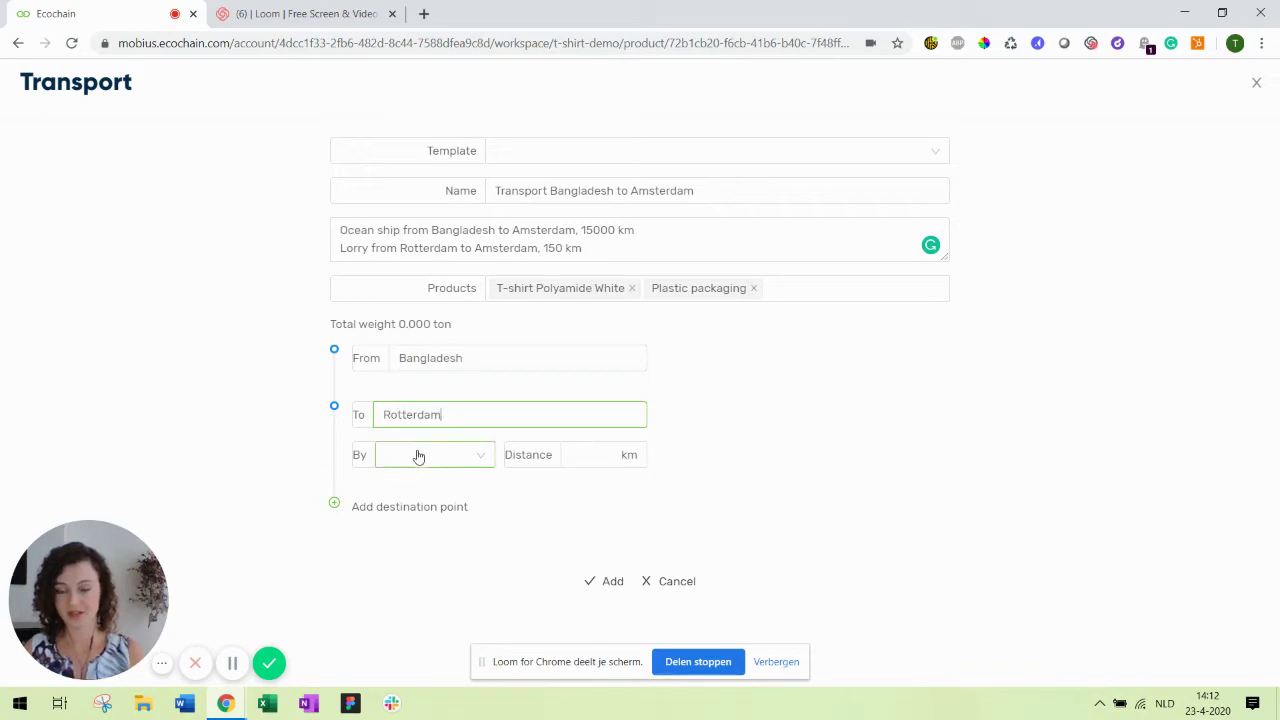
pyautogui.click(417, 454)
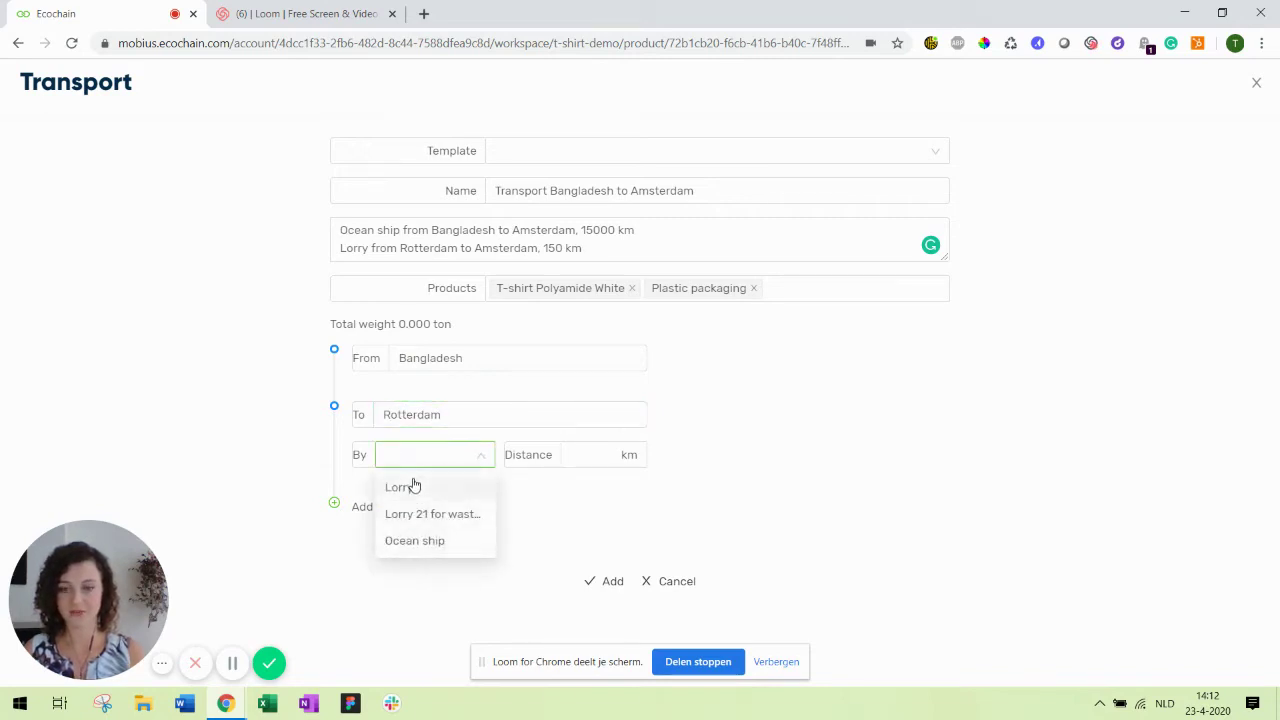
pyautogui.click(411, 545)
pyautogui.click(621, 455)
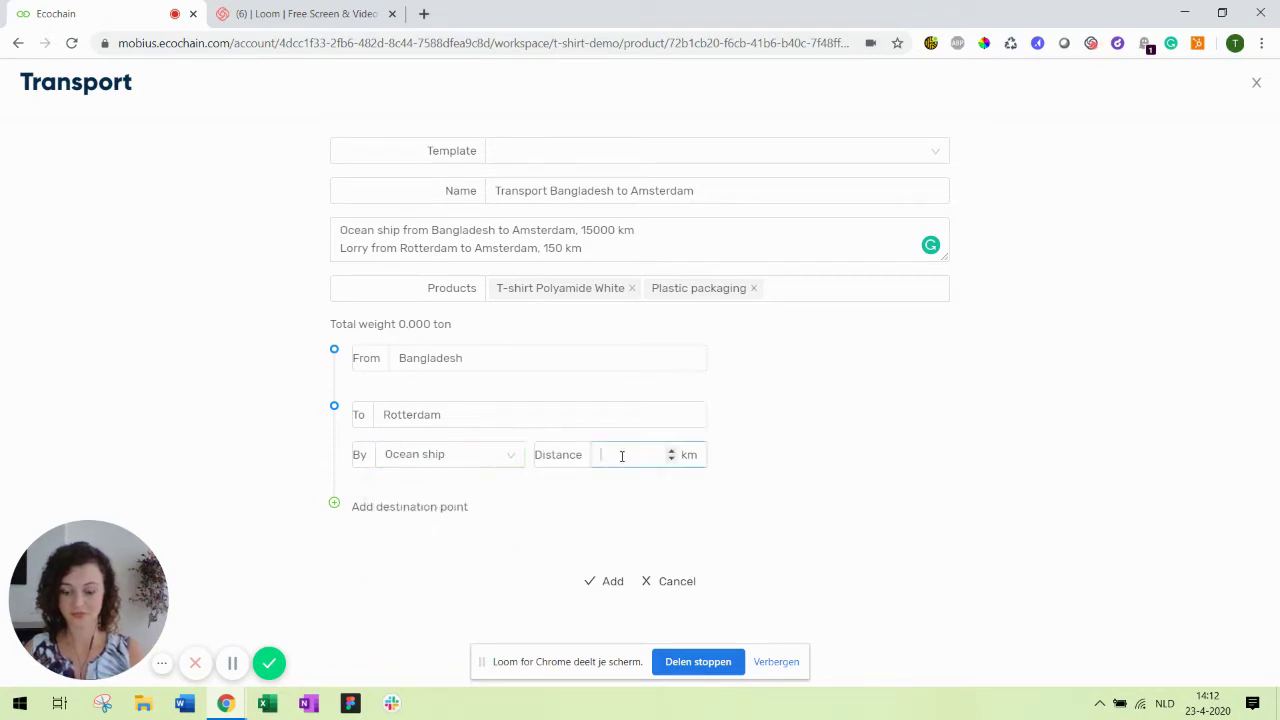
# Add Amsterdam as a second destination, reached by Lorry over 150 km
pyautogui.click(437, 507)
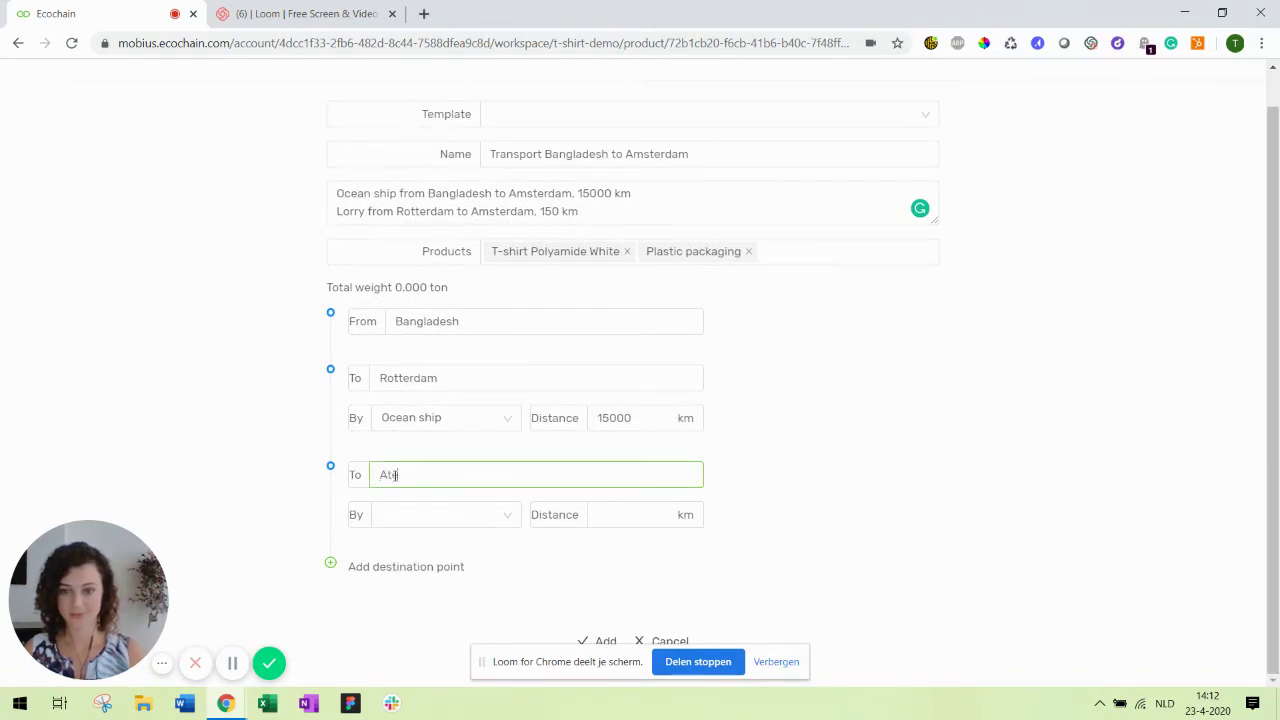
pyautogui.write('Amsterdam')
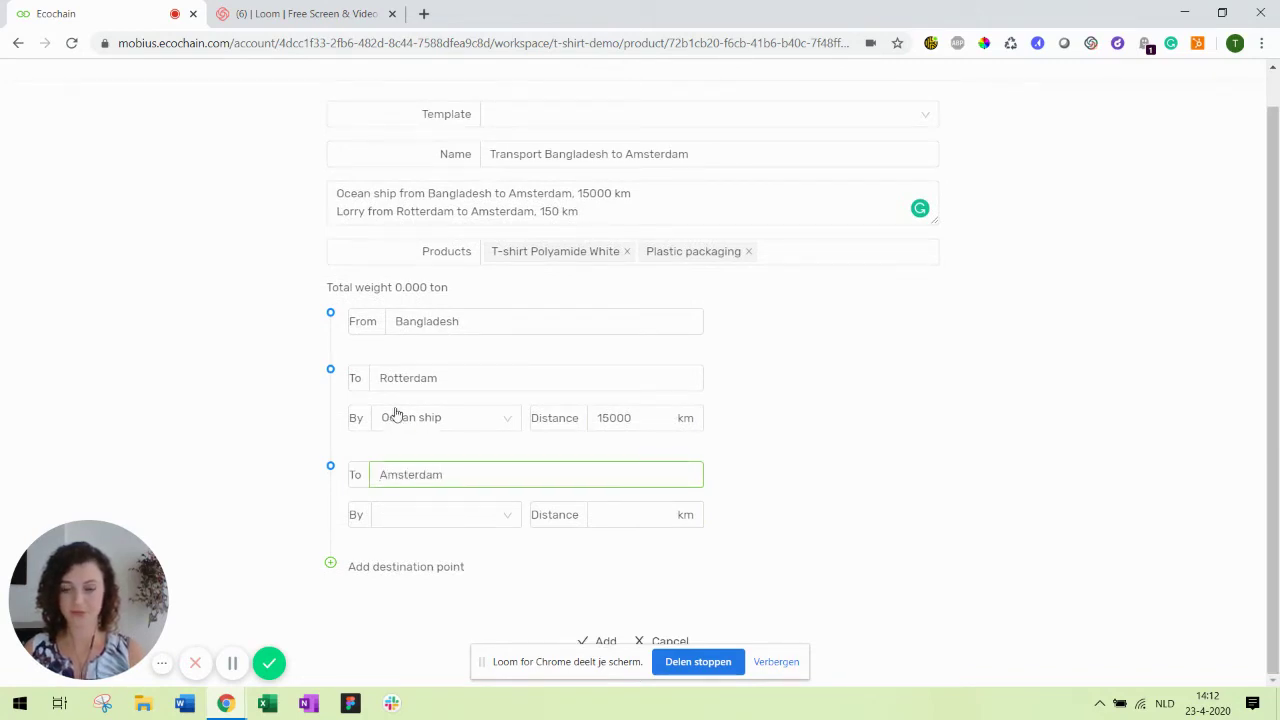
pyautogui.click(401, 514)
pyautogui.click(396, 548)
pyautogui.click(657, 515)
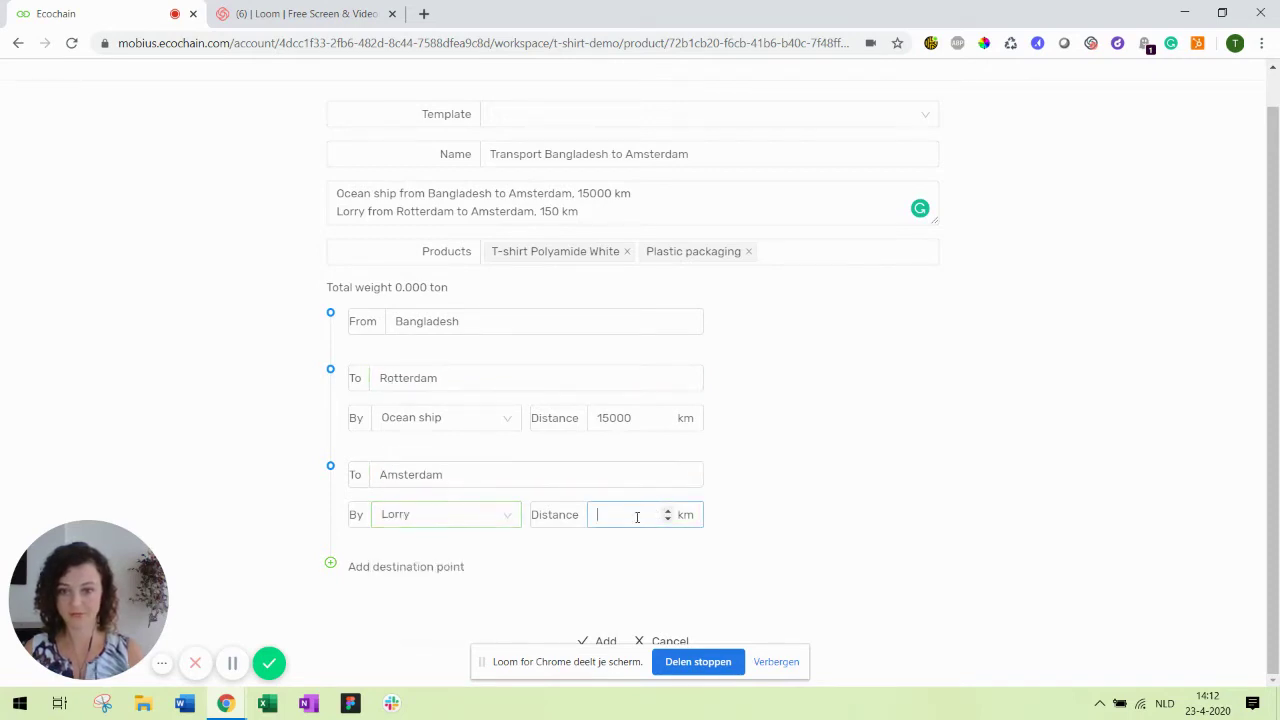
pyautogui.write('150')
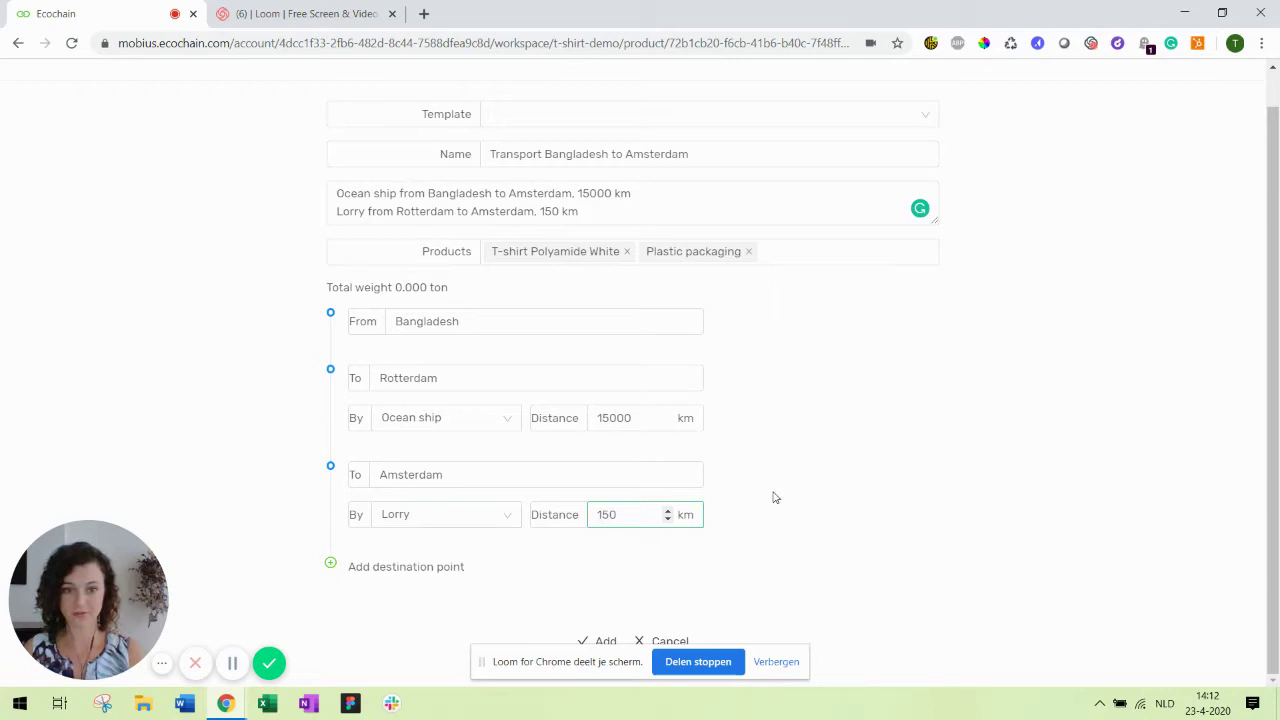
pyautogui.click(773, 497)
pyautogui.click(598, 670)
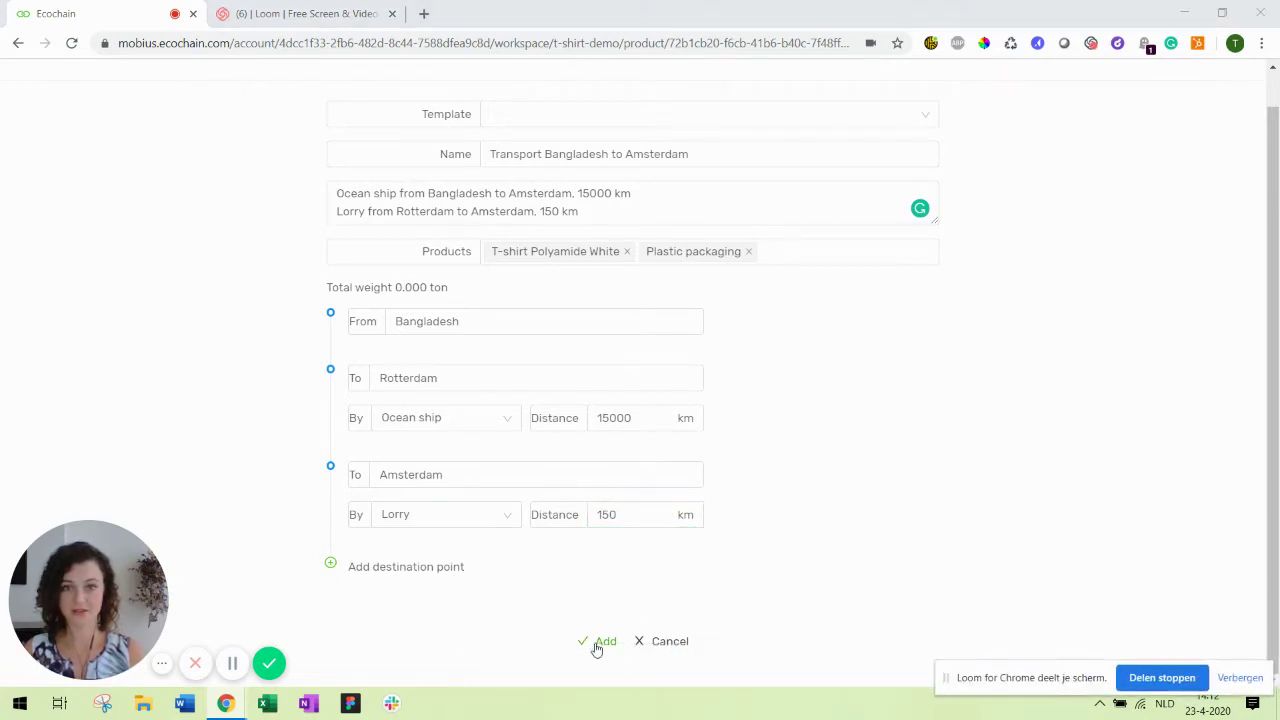
# Save the transport and view the details of the 0.02 tkm Lorry item
pyautogui.click(599, 645)
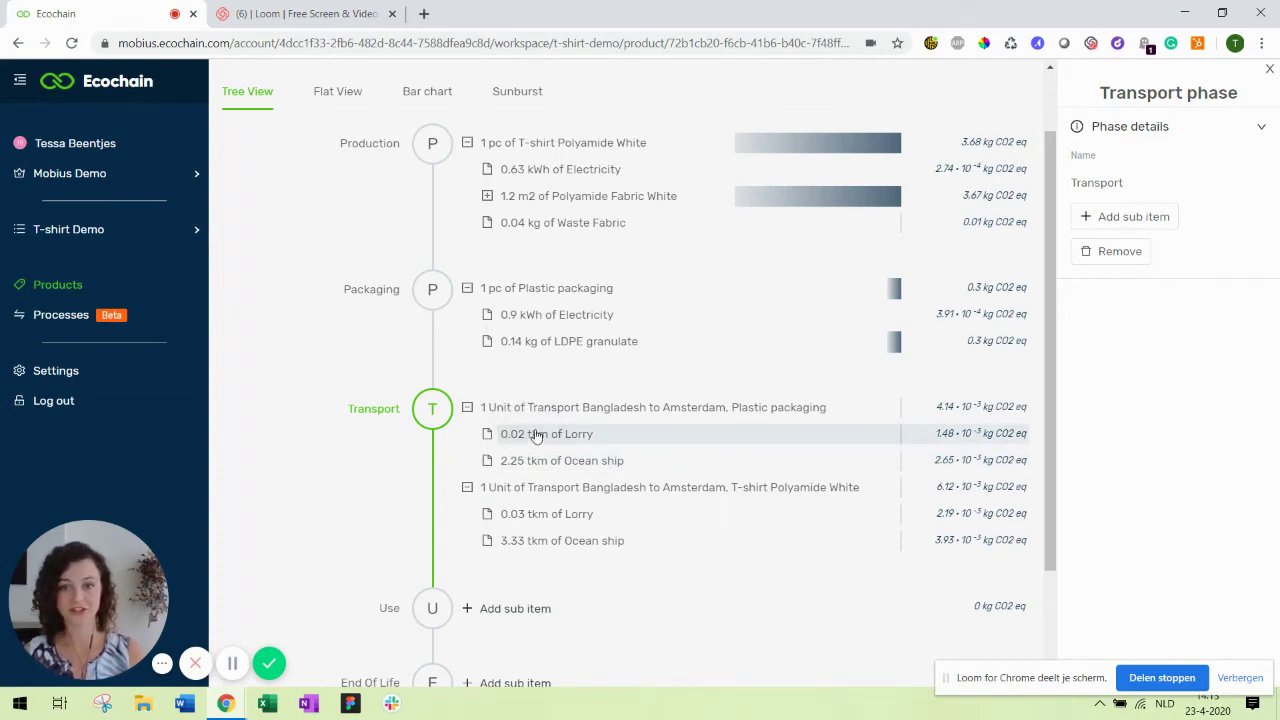
pyautogui.moveTo(532, 443)
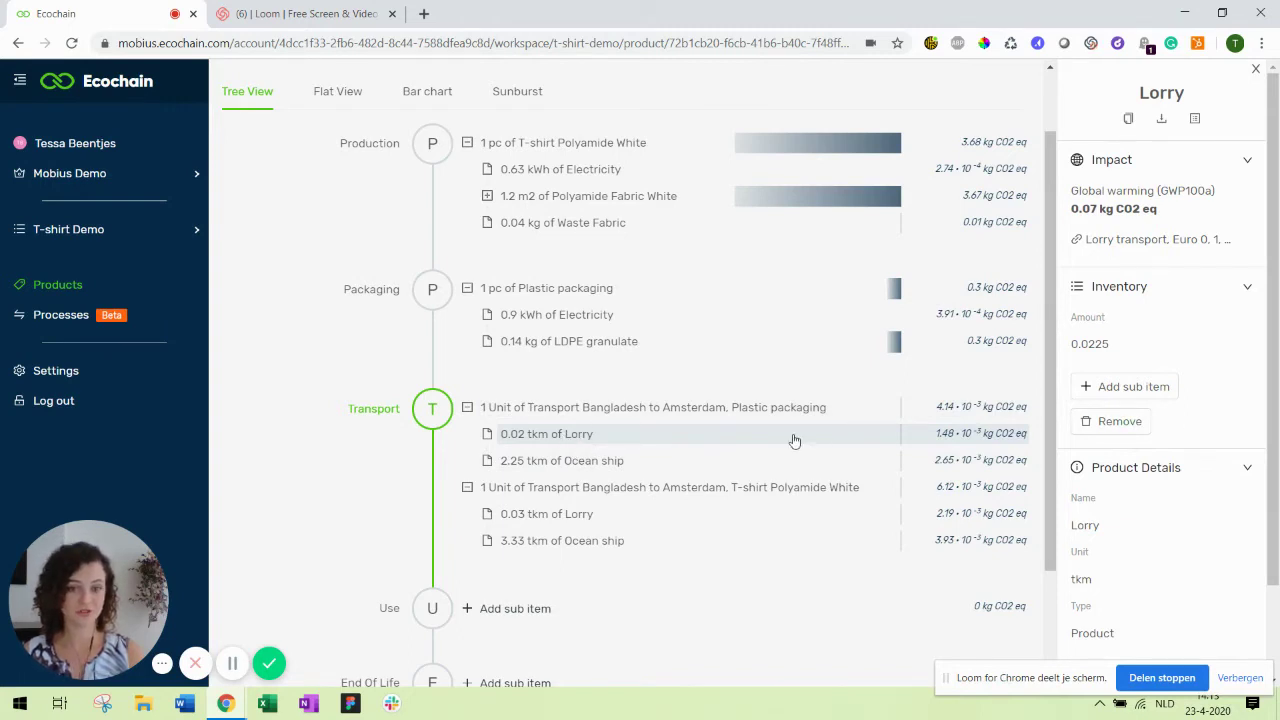
pyautogui.scroll(-1, 1186, 397)
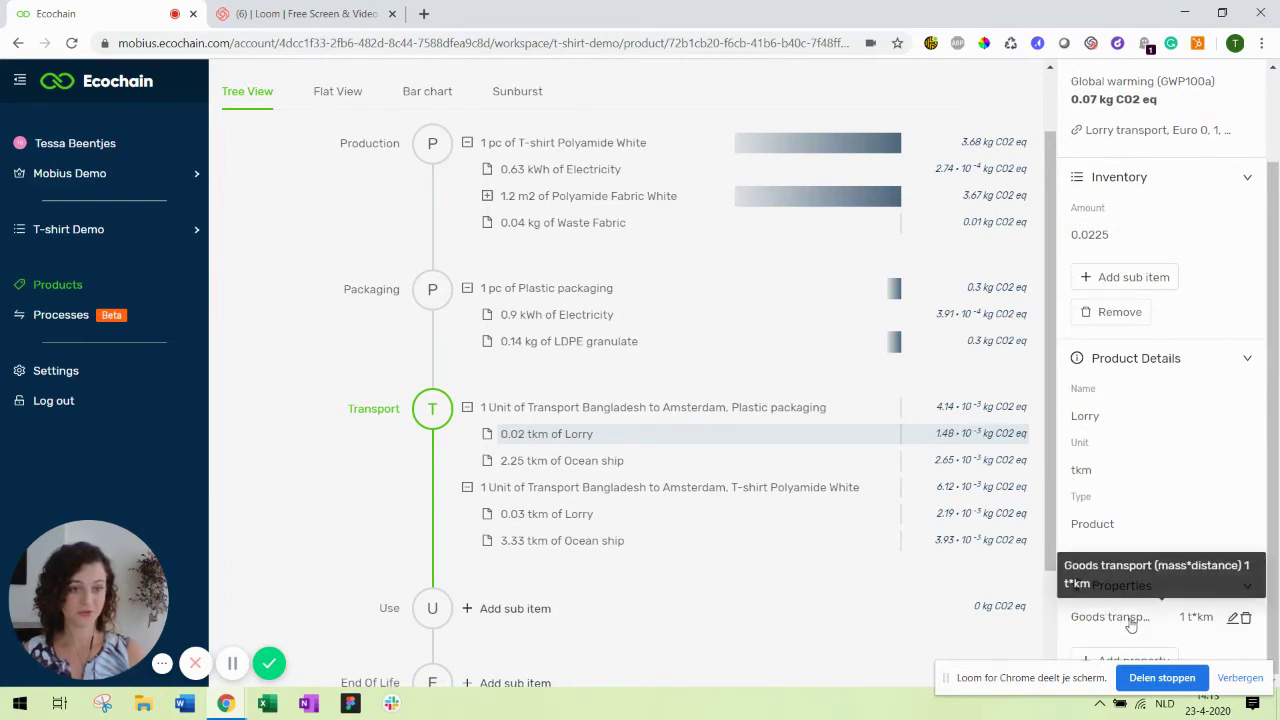
pyautogui.click(1232, 620)
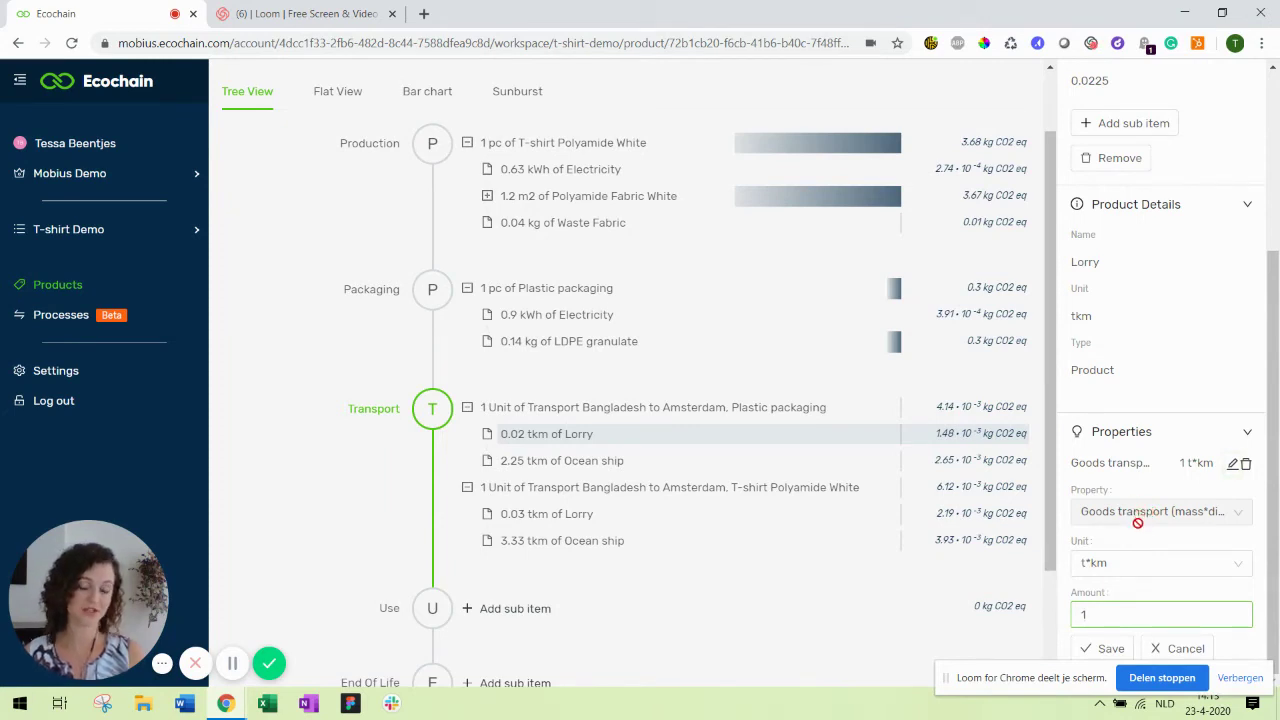
pyautogui.scroll(5, 1142, 521)
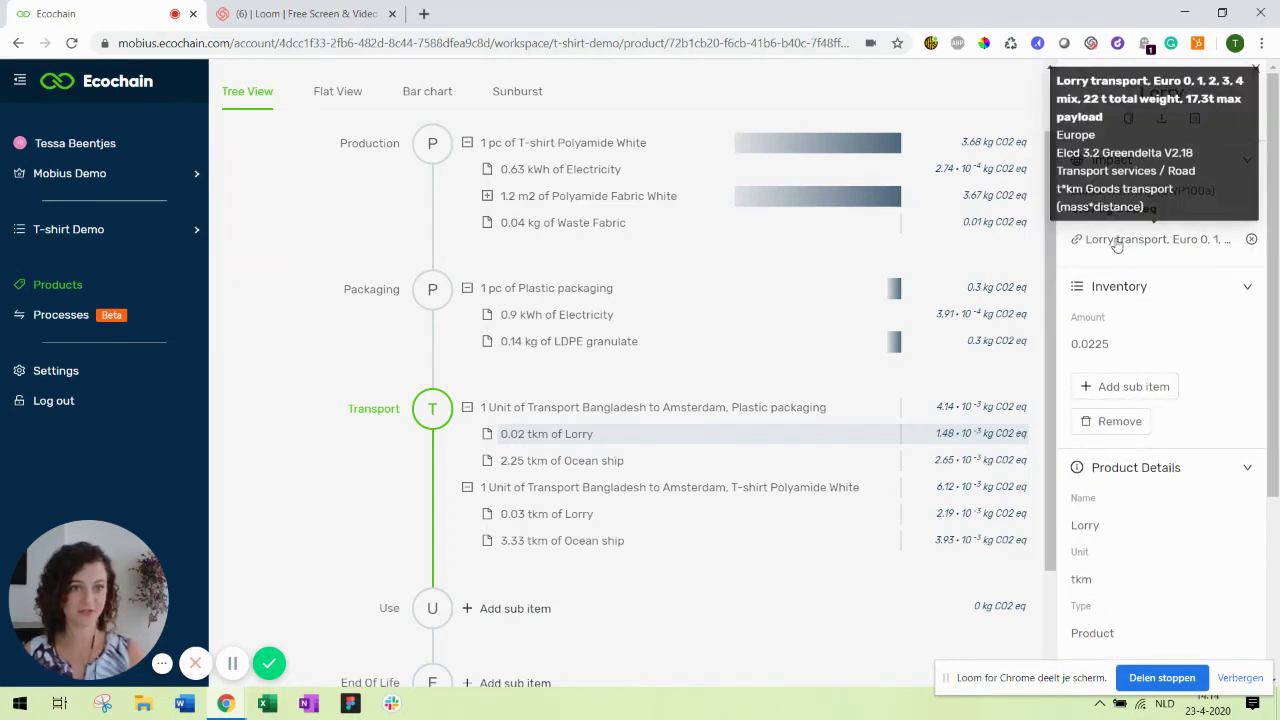
pyautogui.scroll(-3, 1117, 245)
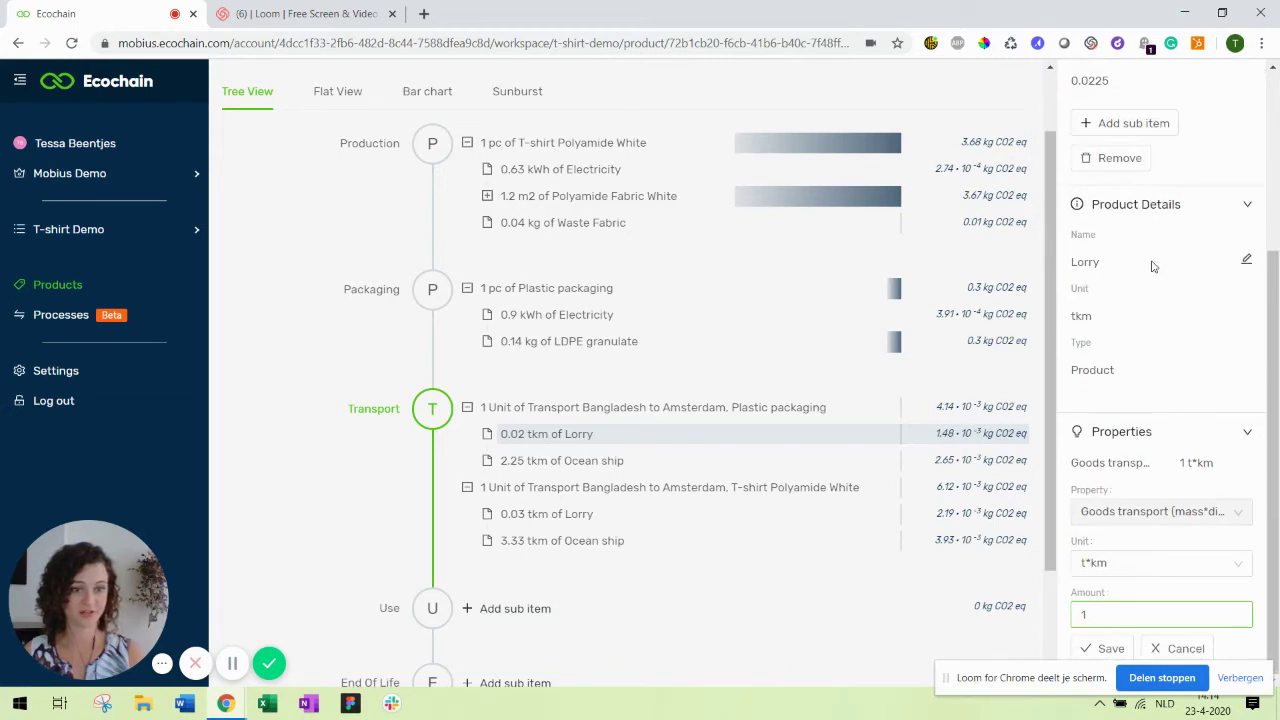
pyautogui.click(1162, 645)
pyautogui.scroll(-2, 830, 405)
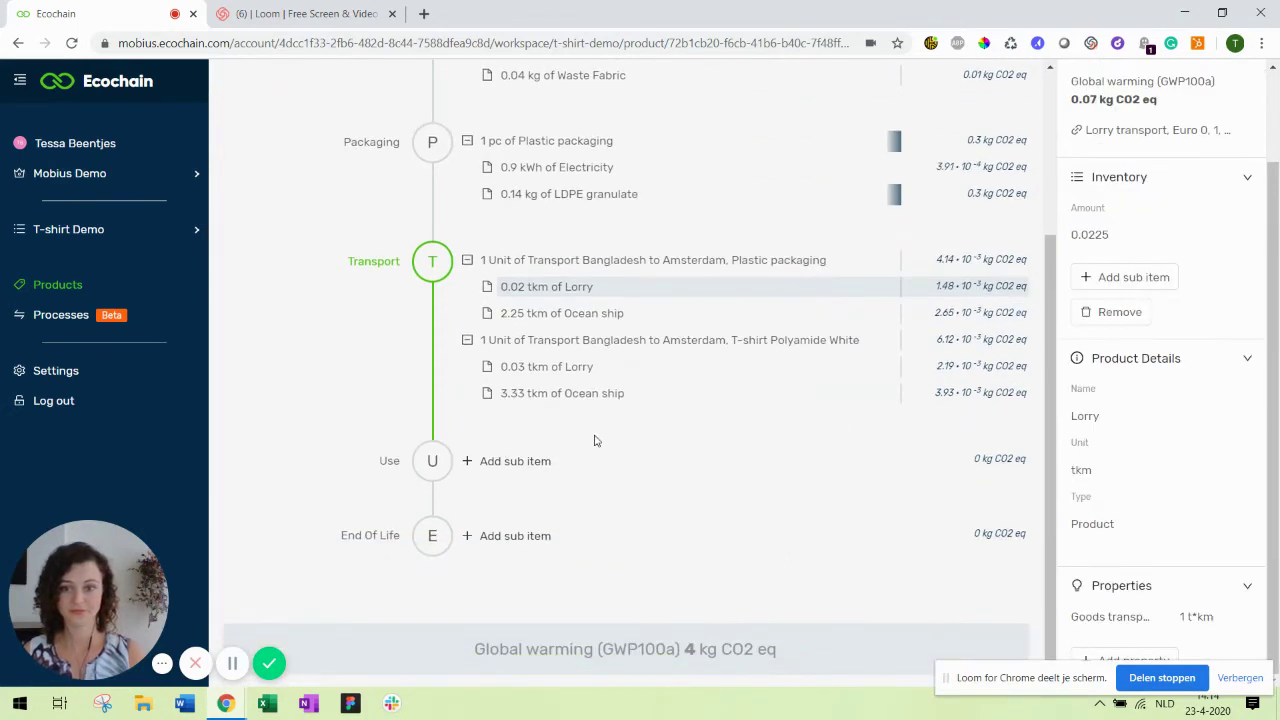
# Add Washing 40 degrees with amount 2 years to the Use phase, reaching 14.88 kg CO2 eq
pyautogui.click(510, 461)
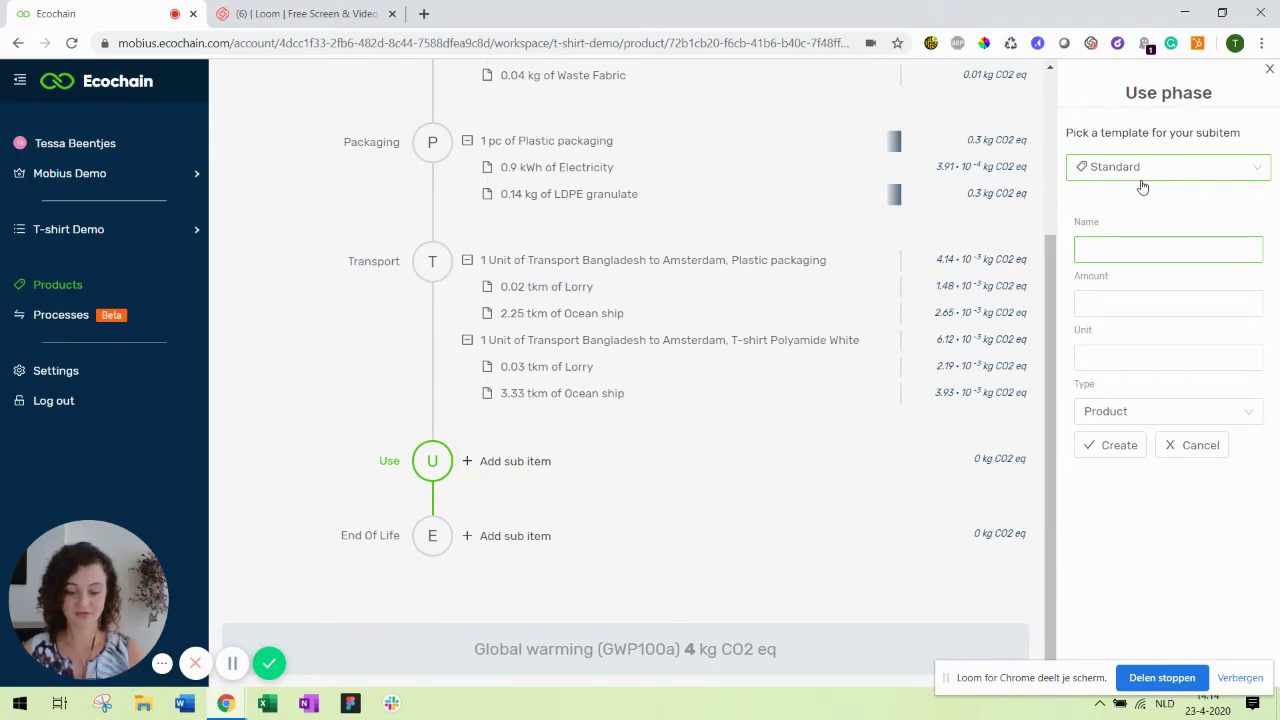
pyautogui.write('S')
pyautogui.press('BackSpace')
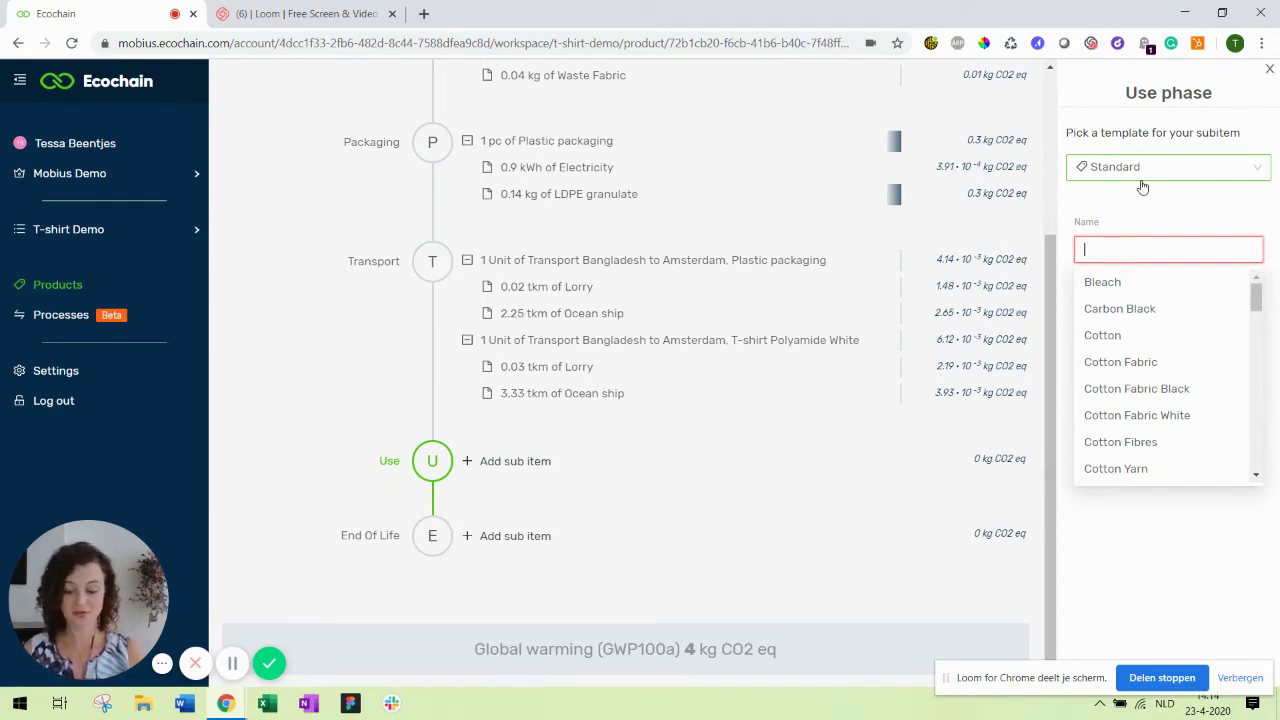
pyautogui.write('wash')
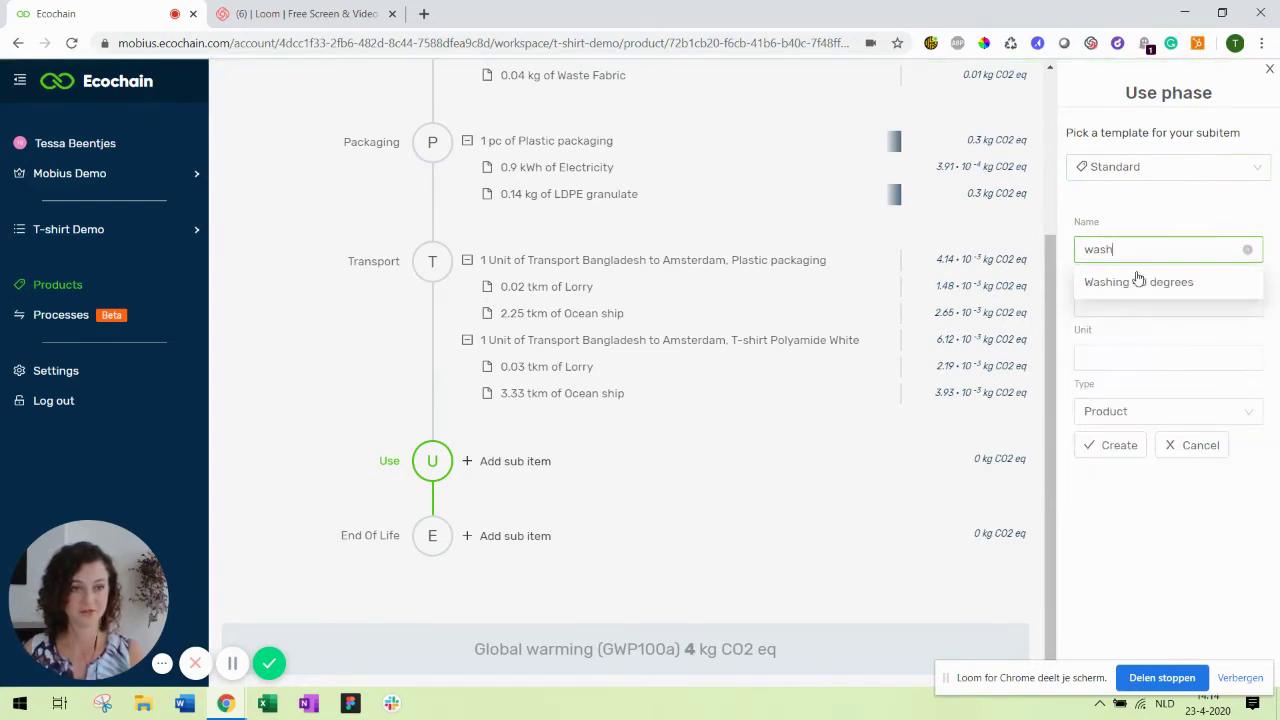
pyautogui.click(1135, 285)
pyautogui.click(1100, 302)
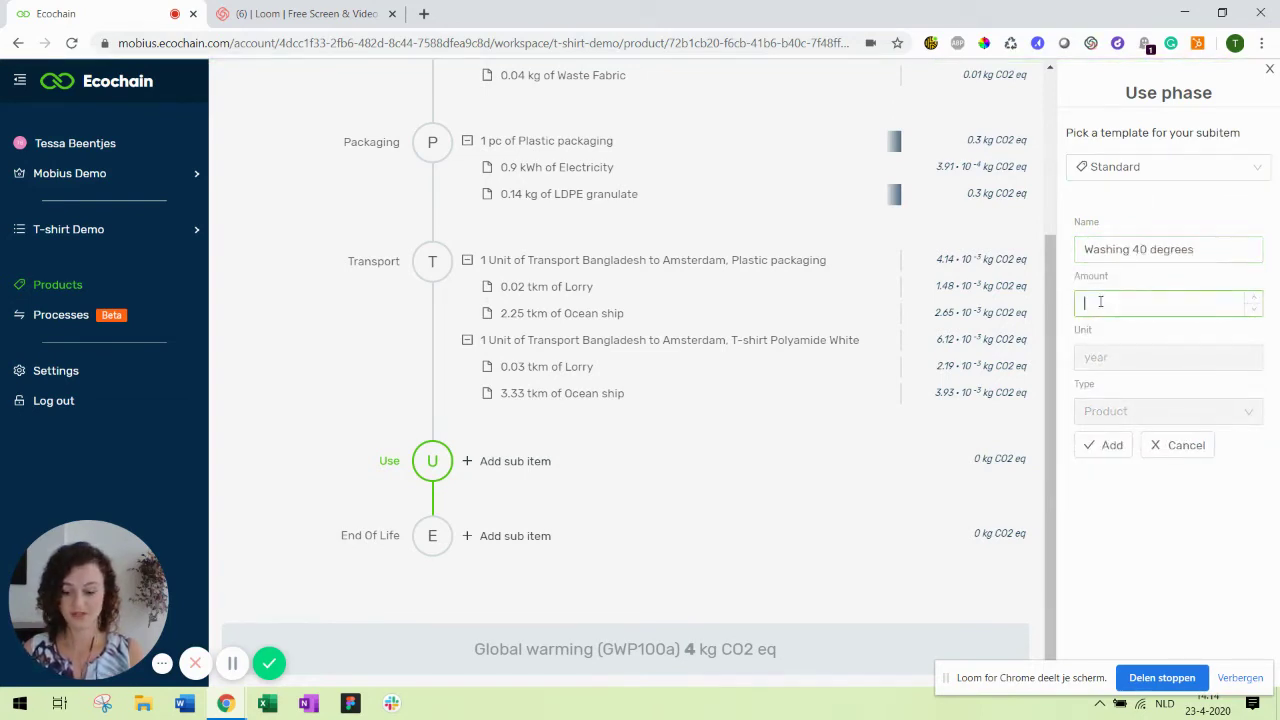
pyautogui.write('2')
pyautogui.scroll(3, 620, 204)
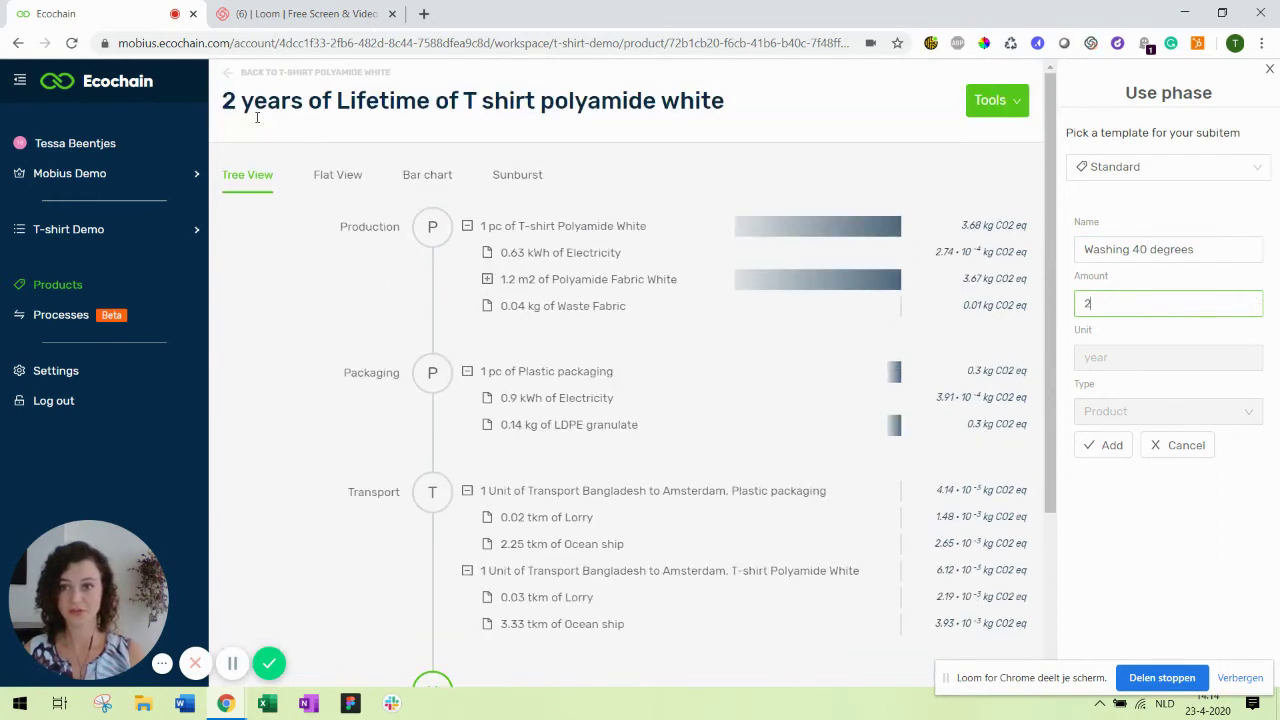
pyautogui.scroll(-3, 643, 400)
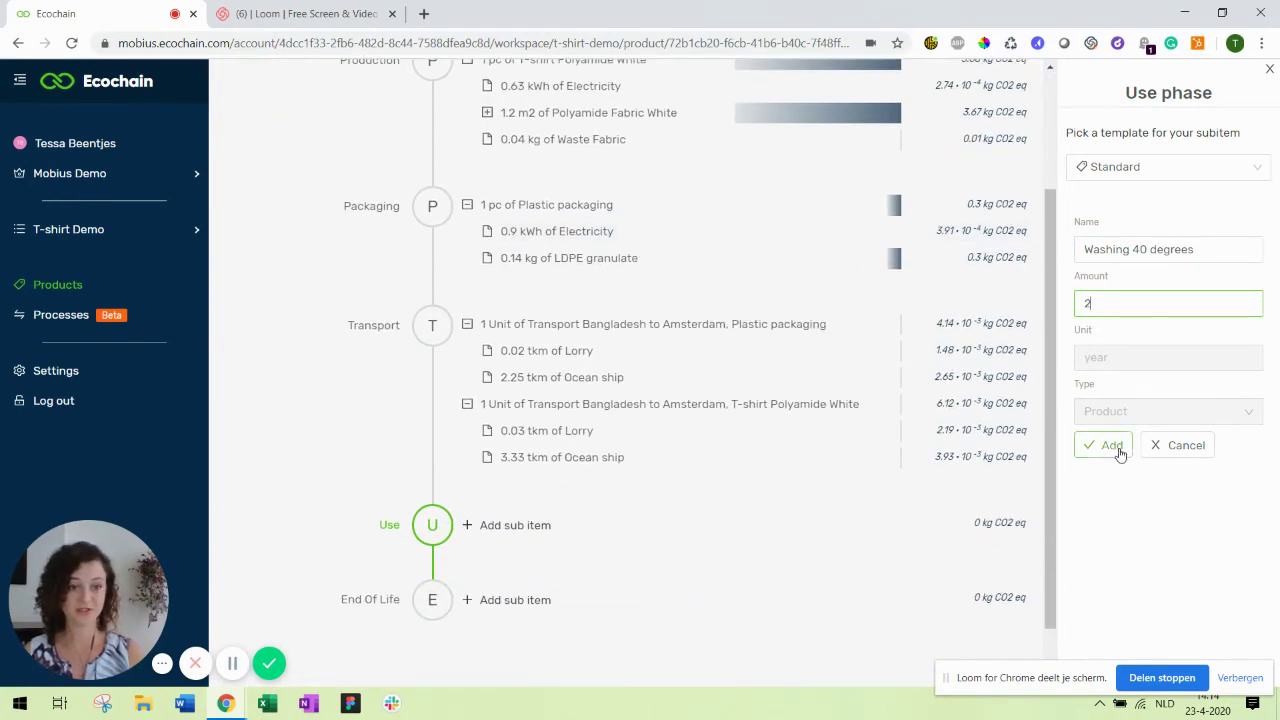
pyautogui.click(1110, 446)
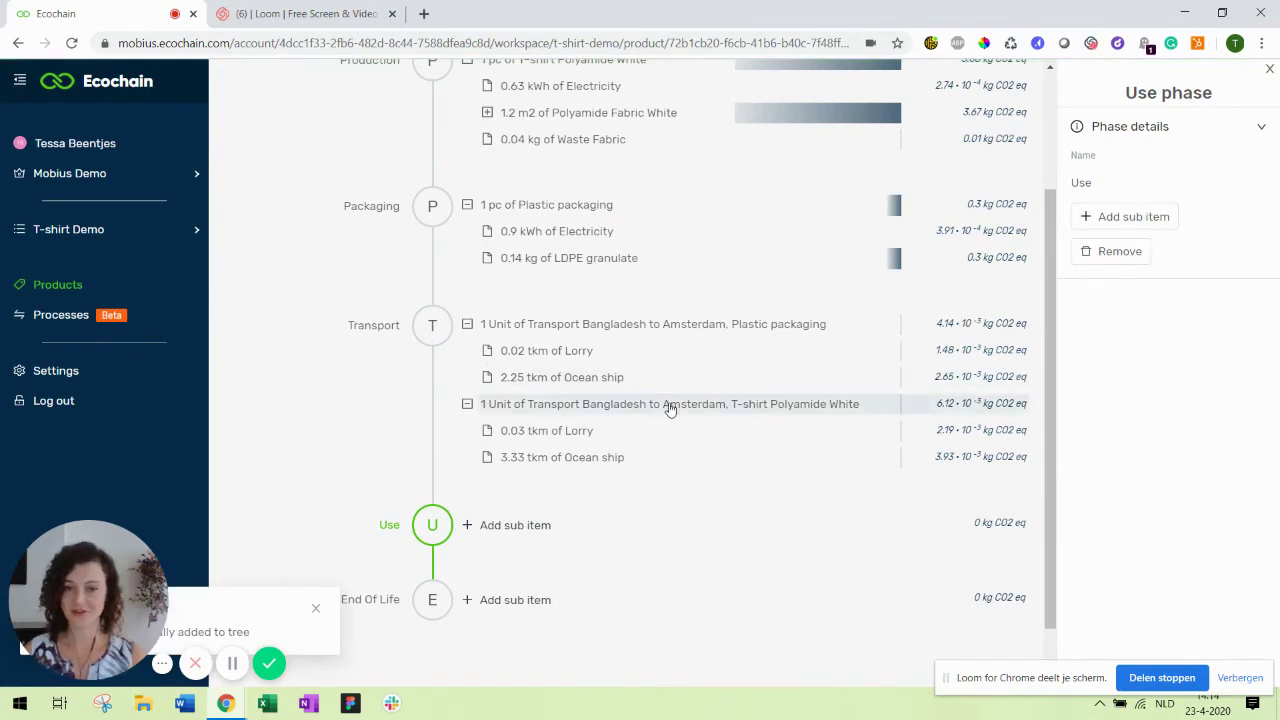
pyautogui.scroll(-2, 480, 440)
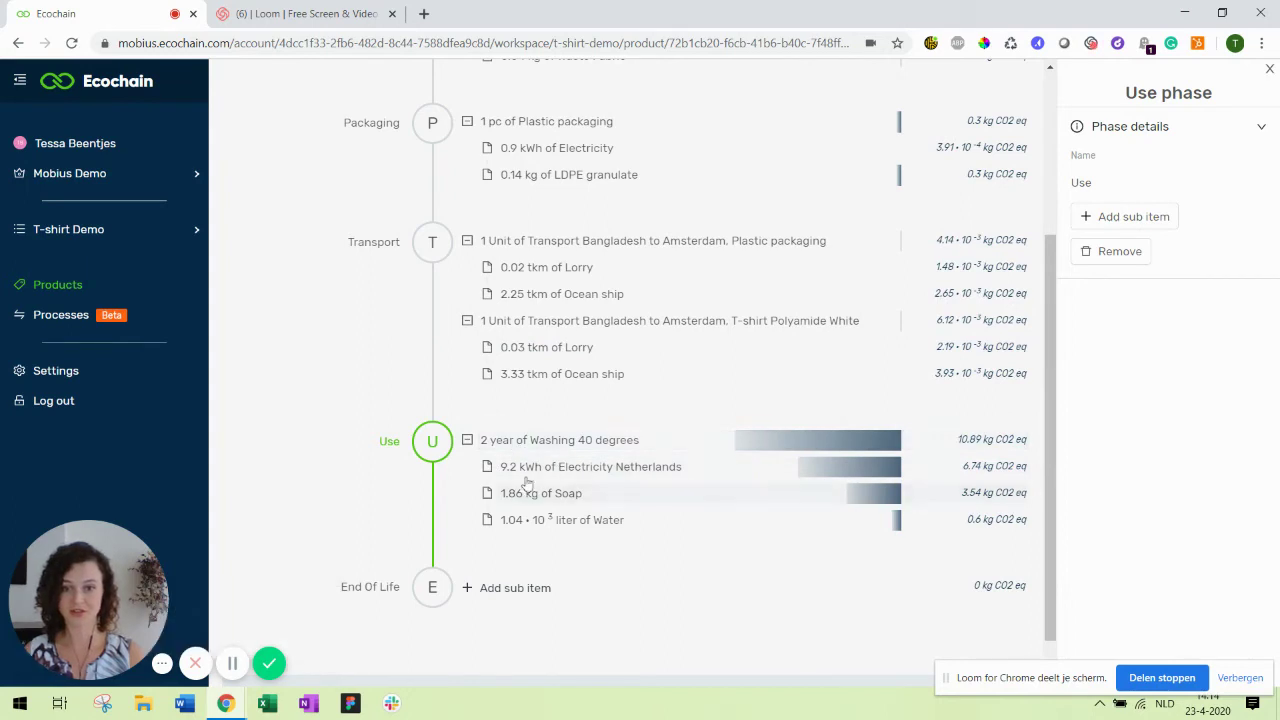
pyautogui.scroll(-1, 540, 480)
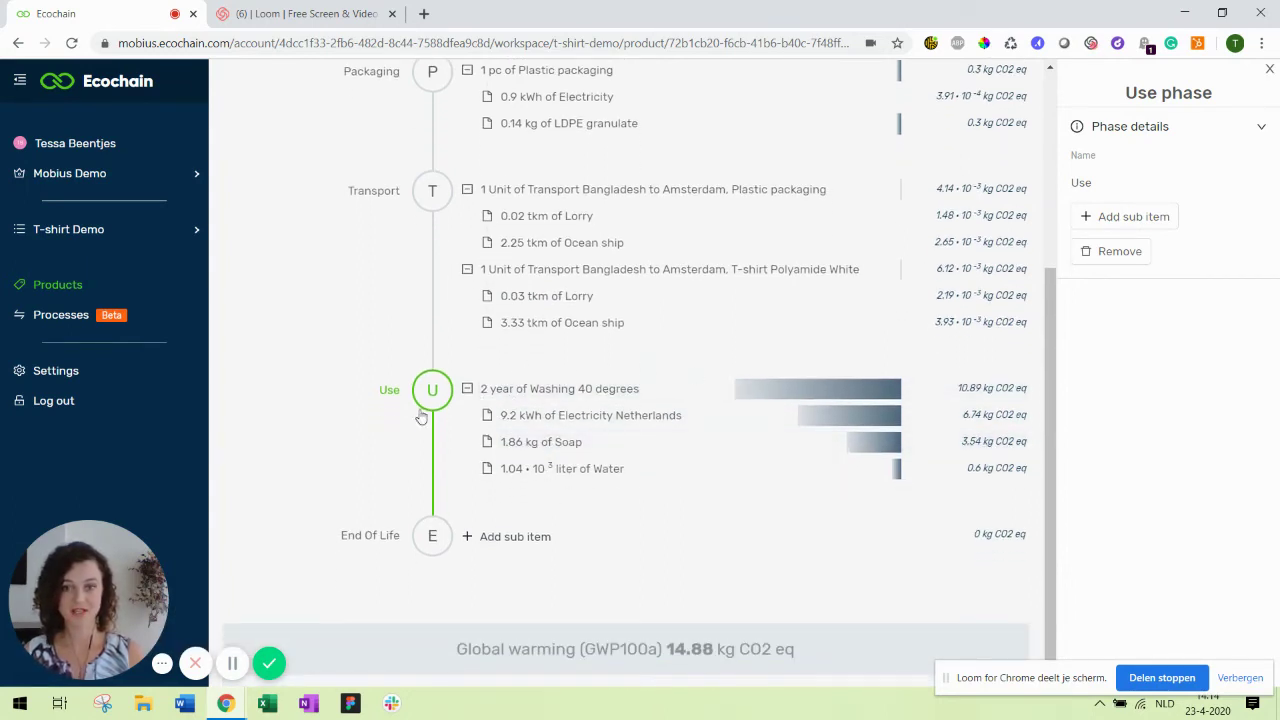
# Add 2 years of Drying at home (typeA+) to the Use phase
pyautogui.click(1111, 216)
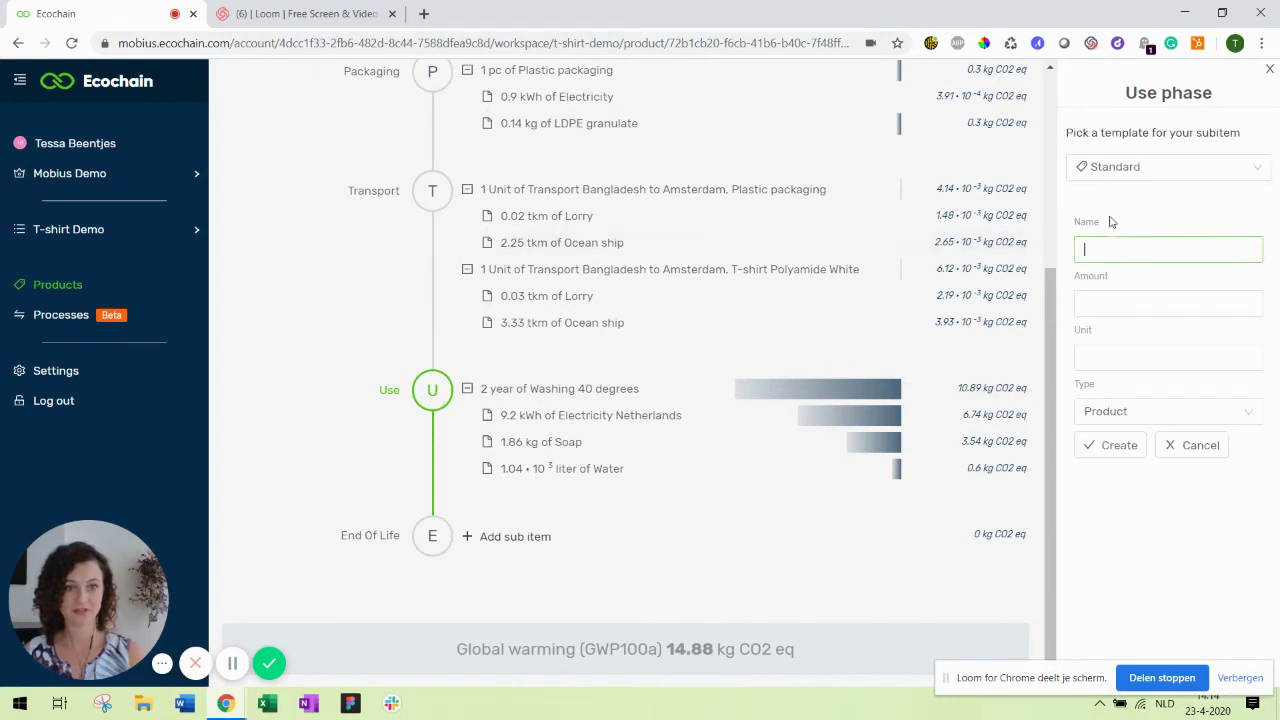
pyautogui.write('Drying at home (typeA+')
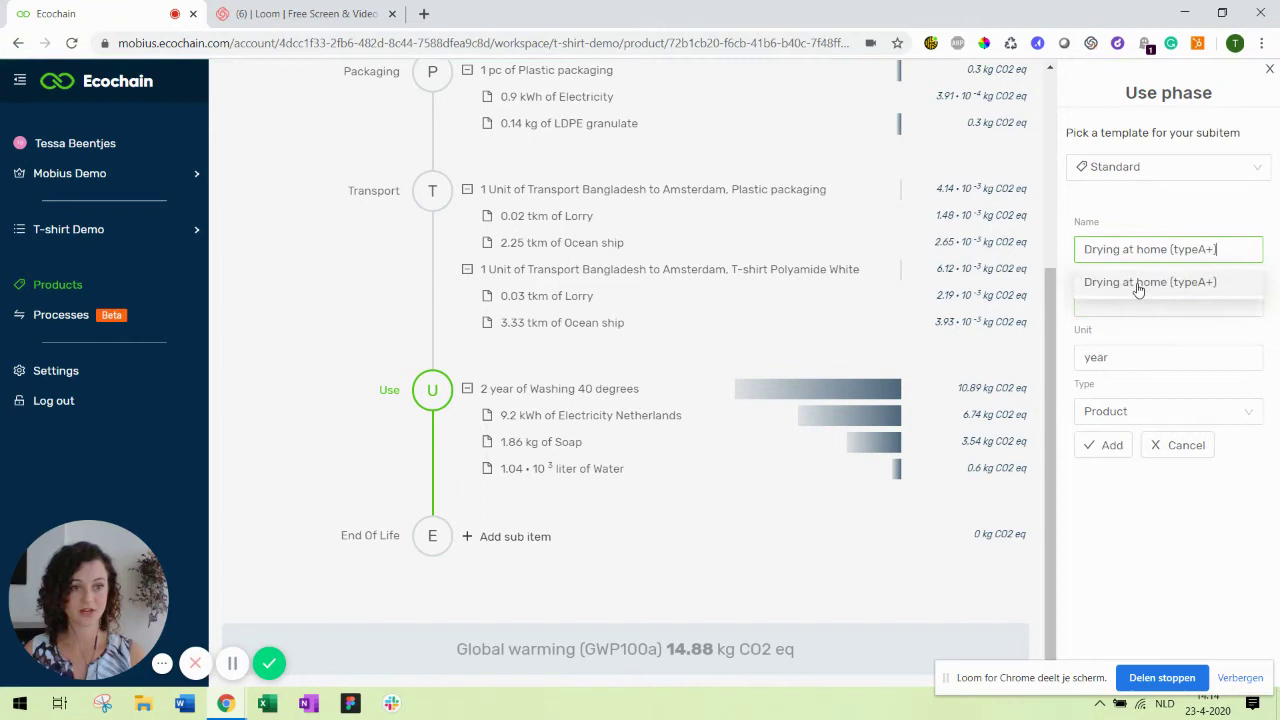
pyautogui.click(1138, 284)
pyautogui.click(1103, 300)
pyautogui.write('2')
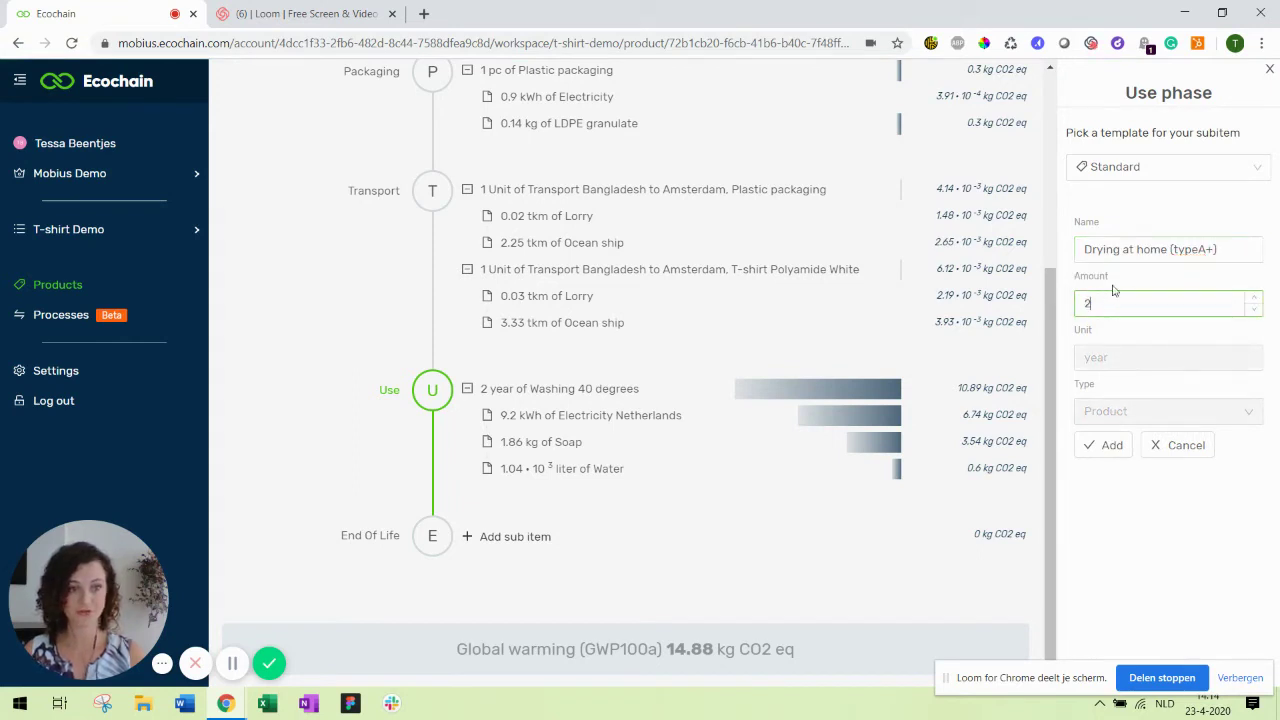
pyautogui.click(1106, 449)
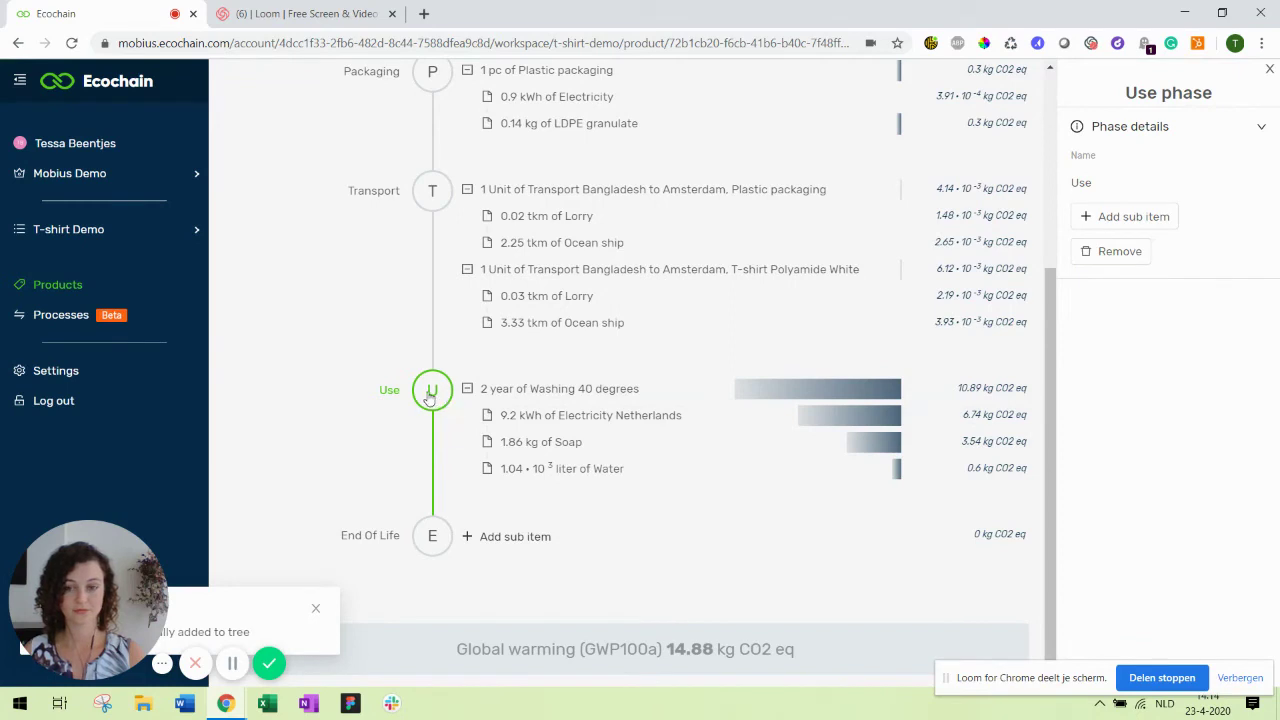
# Start a third Use phase sub item named Ironing, ready for its amount
pyautogui.click(1126, 216)
pyautogui.write('iron')
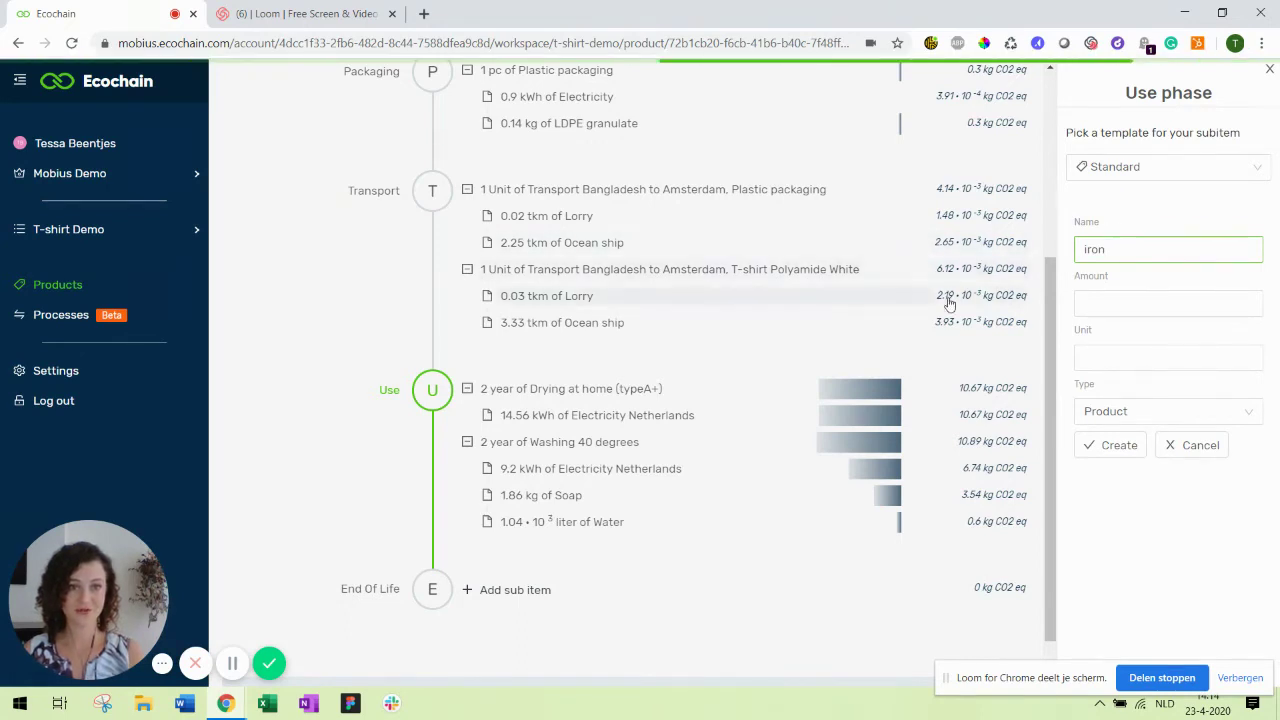
pyautogui.scroll(3, 930, 292)
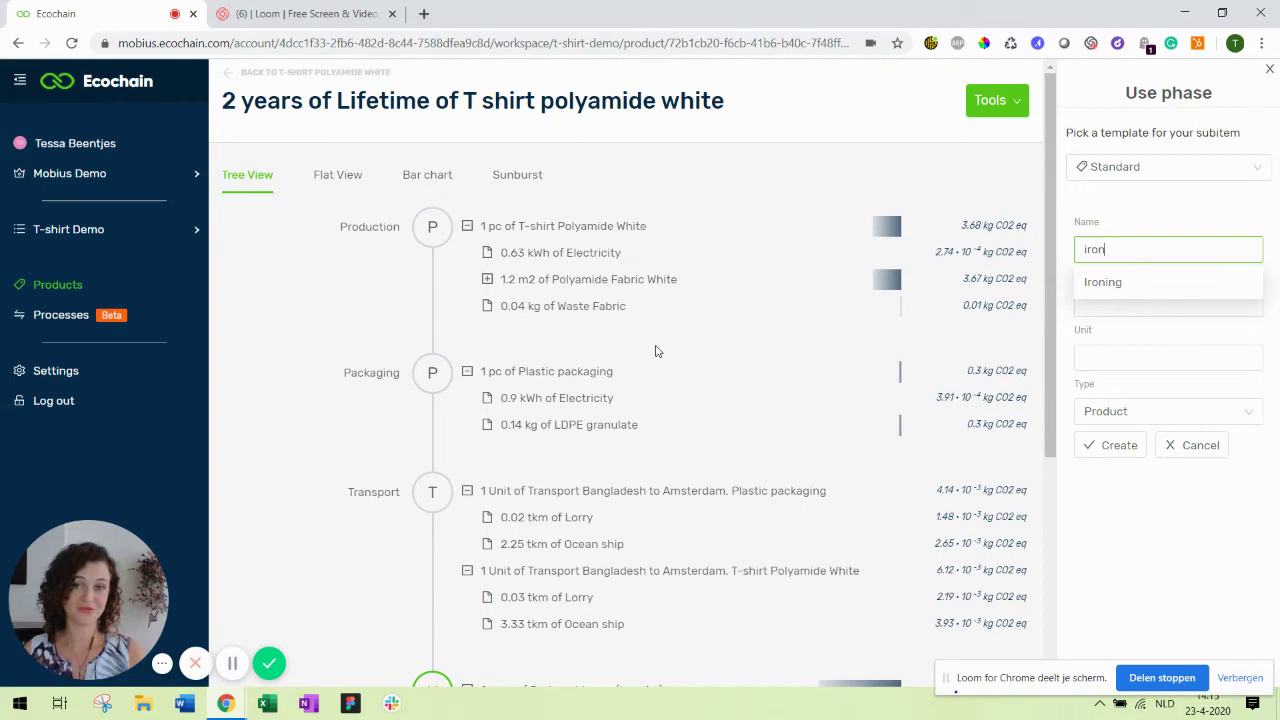
pyautogui.scroll(-5, 656, 351)
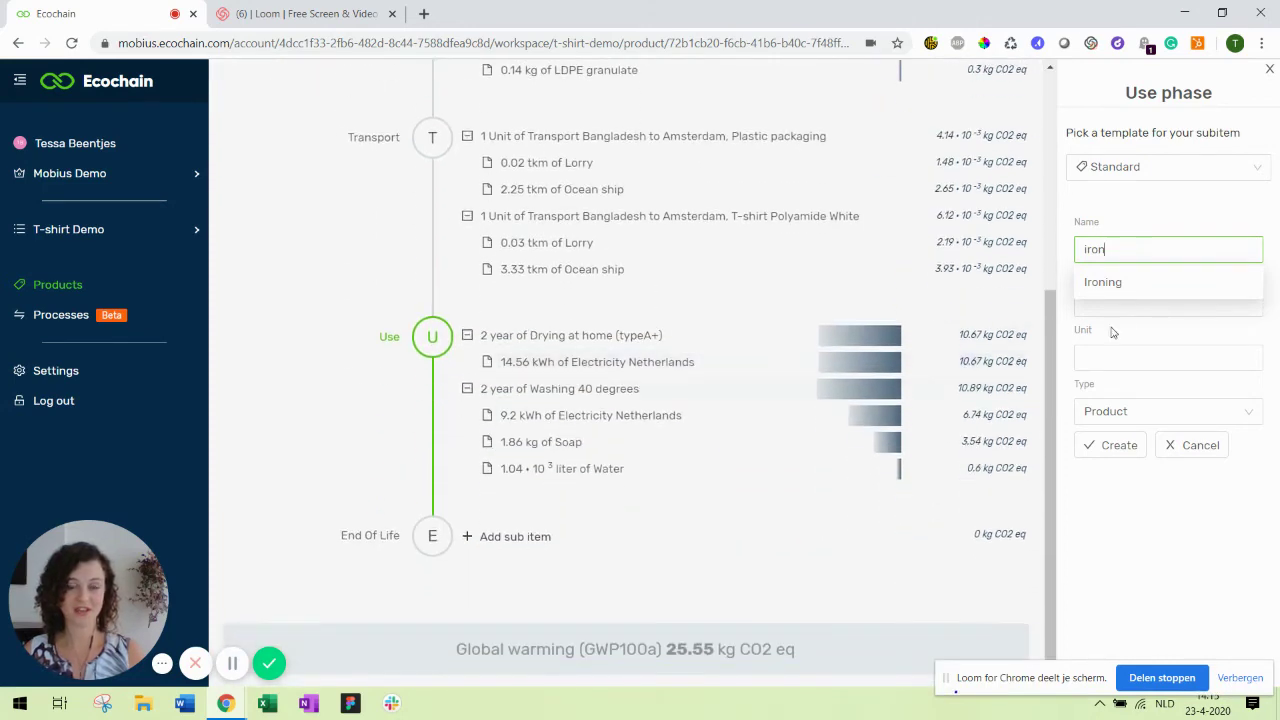
pyautogui.click(1100, 283)
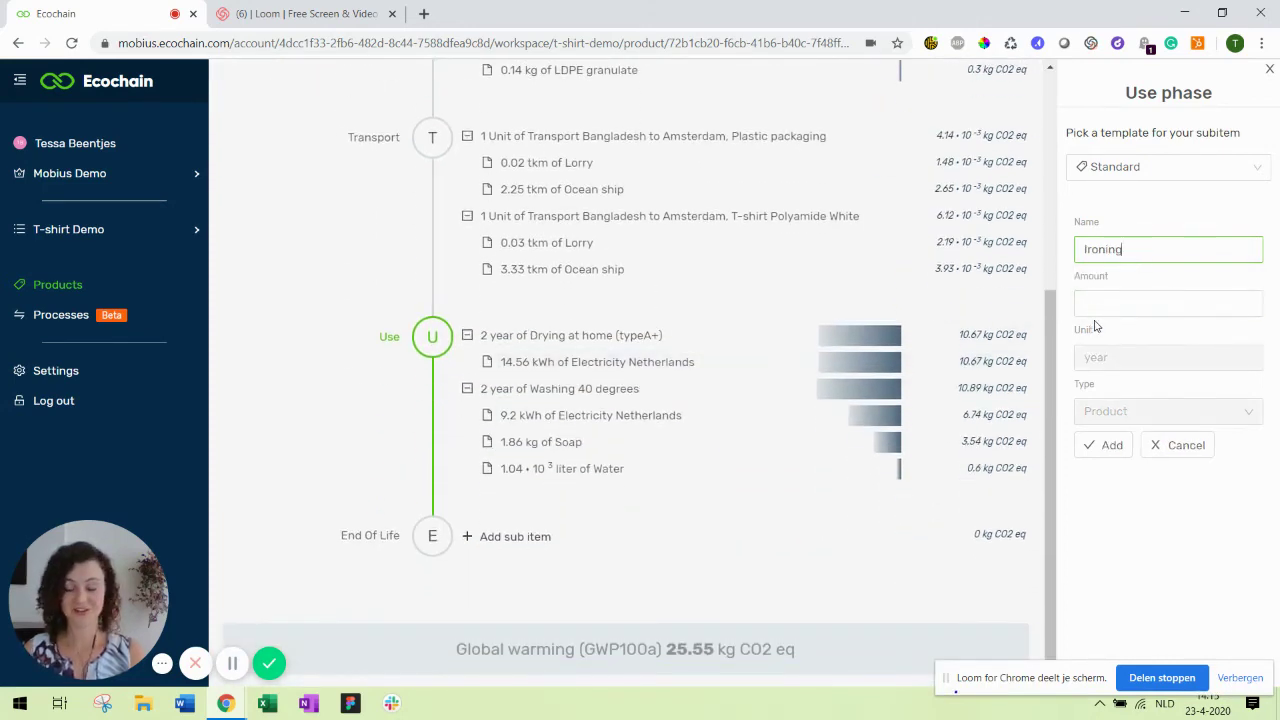
pyautogui.click(1100, 302)
# Enter 2 years for Ironing and add it, bringing the total to 29.36 kg CO2 eq
pyautogui.write('2')
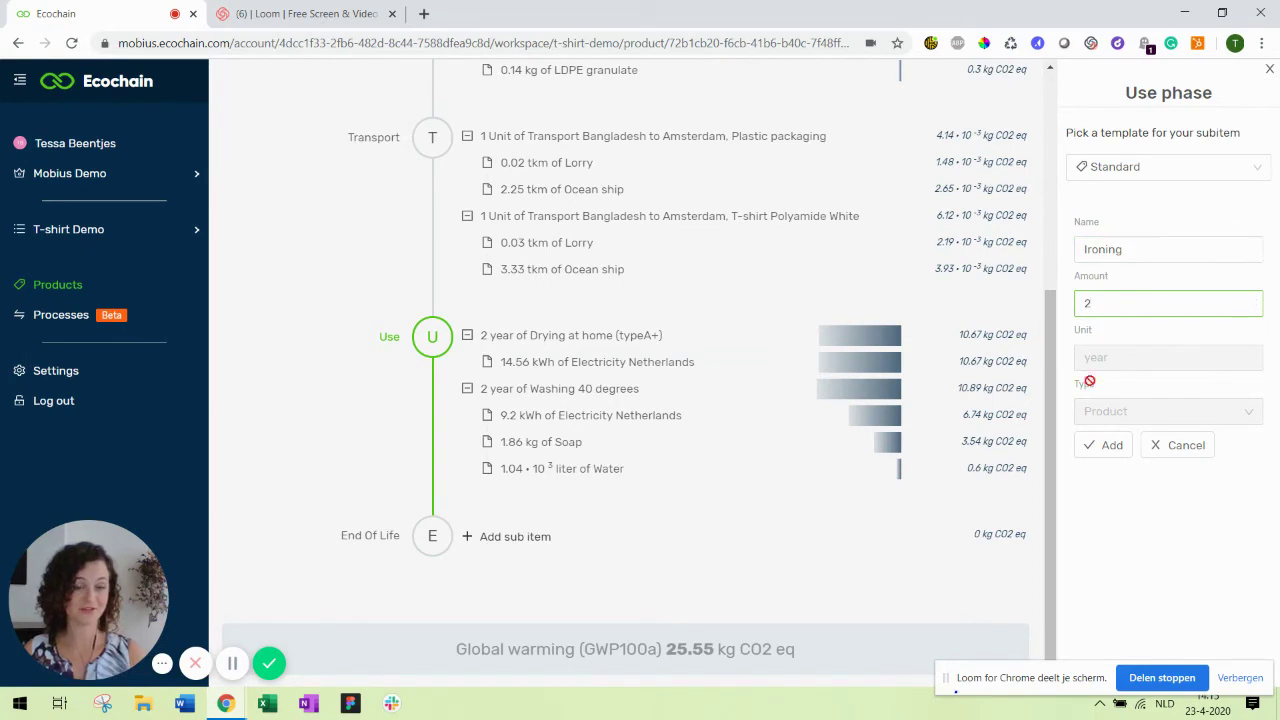
pyautogui.click(1105, 447)
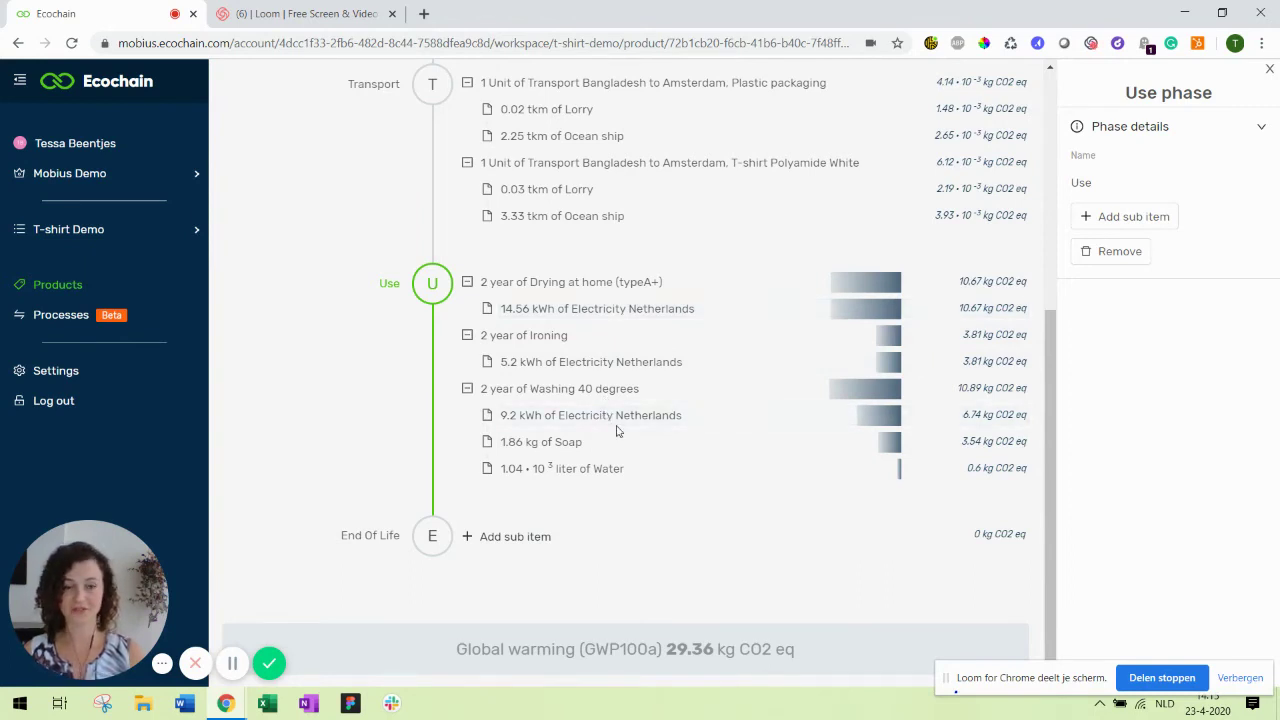
# Add a Waste collection transport sub item carrying T-shirt Polyamide White to the End Of Life phase
pyautogui.click(513, 538)
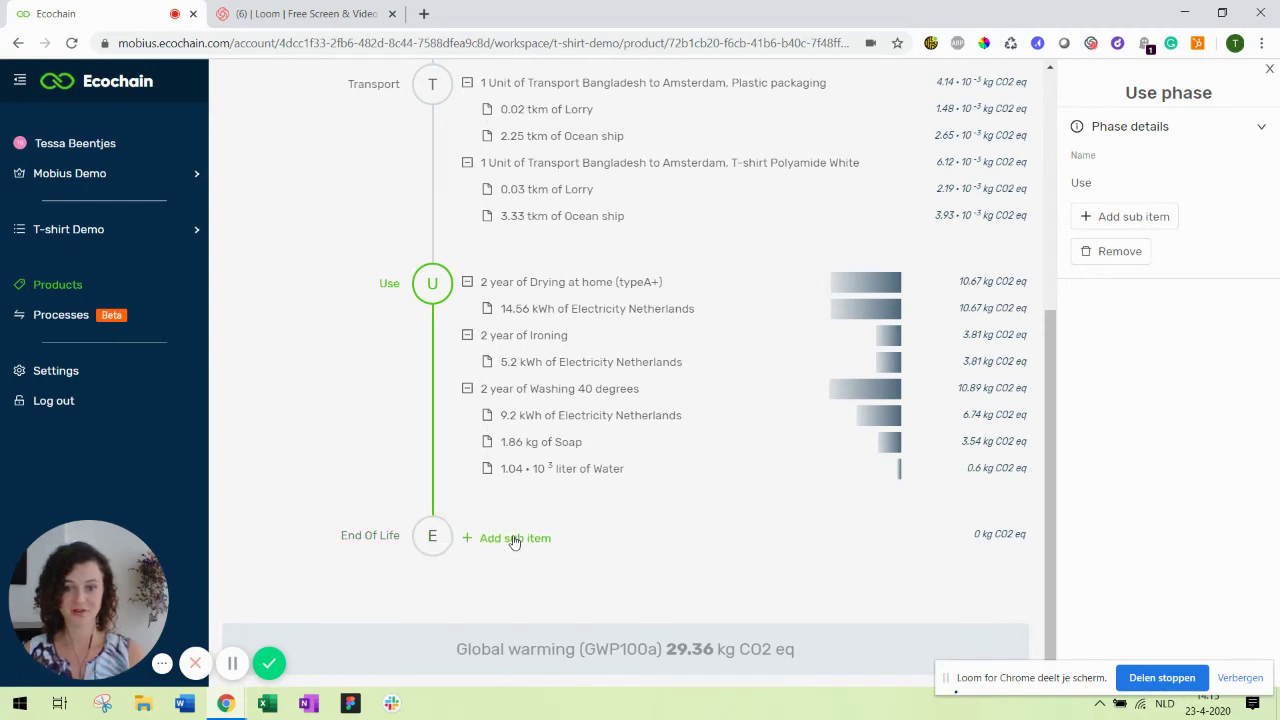
pyautogui.write('-')
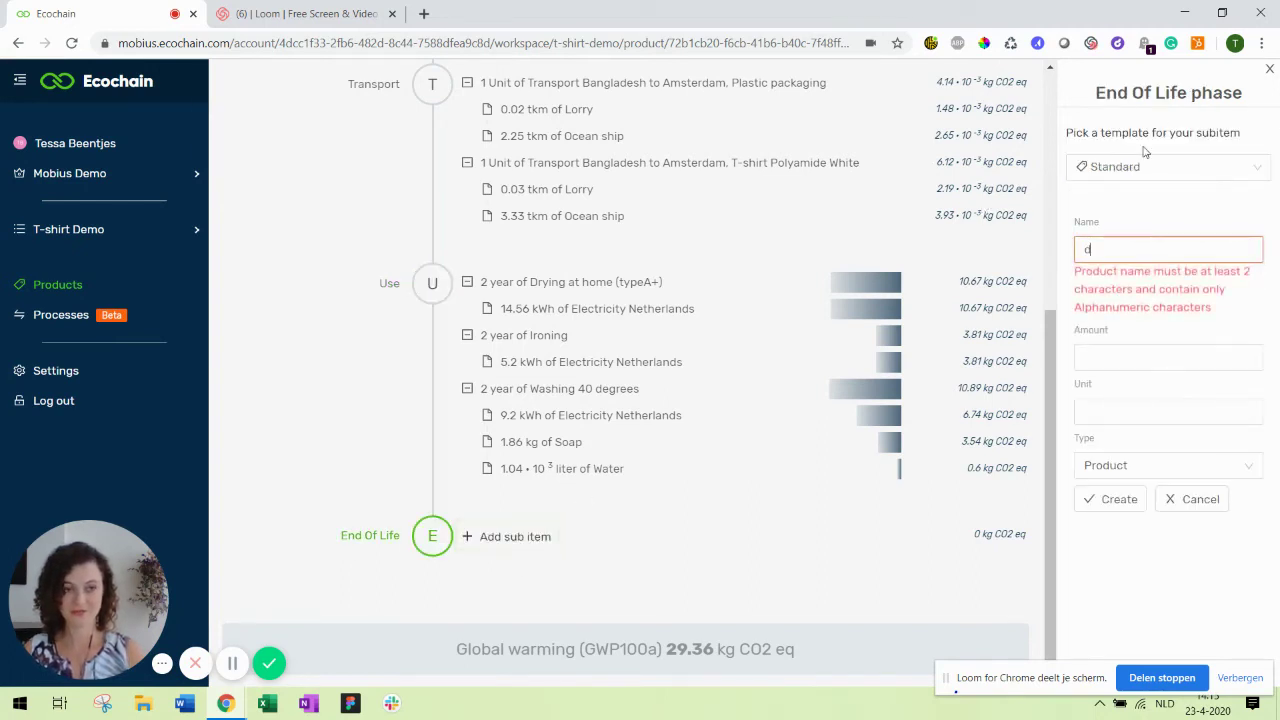
pyautogui.press('BackSpace')
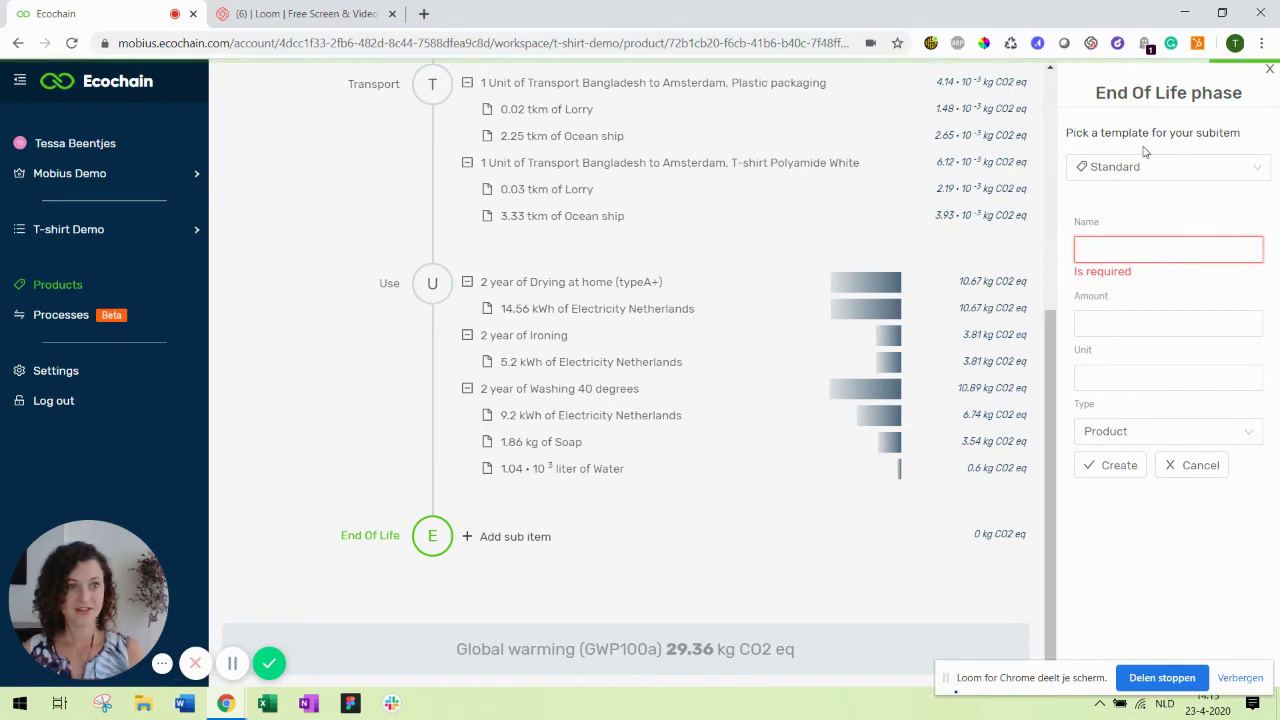
pyautogui.click(1112, 168)
pyautogui.click(1133, 228)
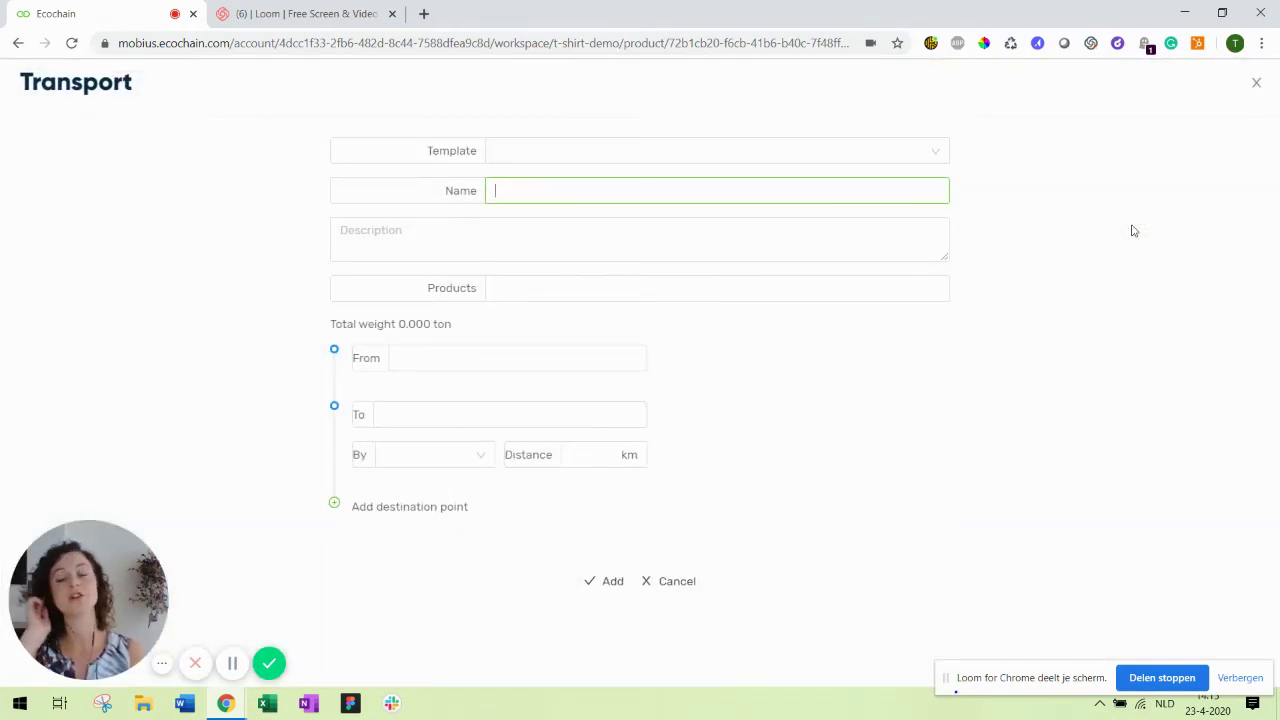
pyautogui.click(807, 163)
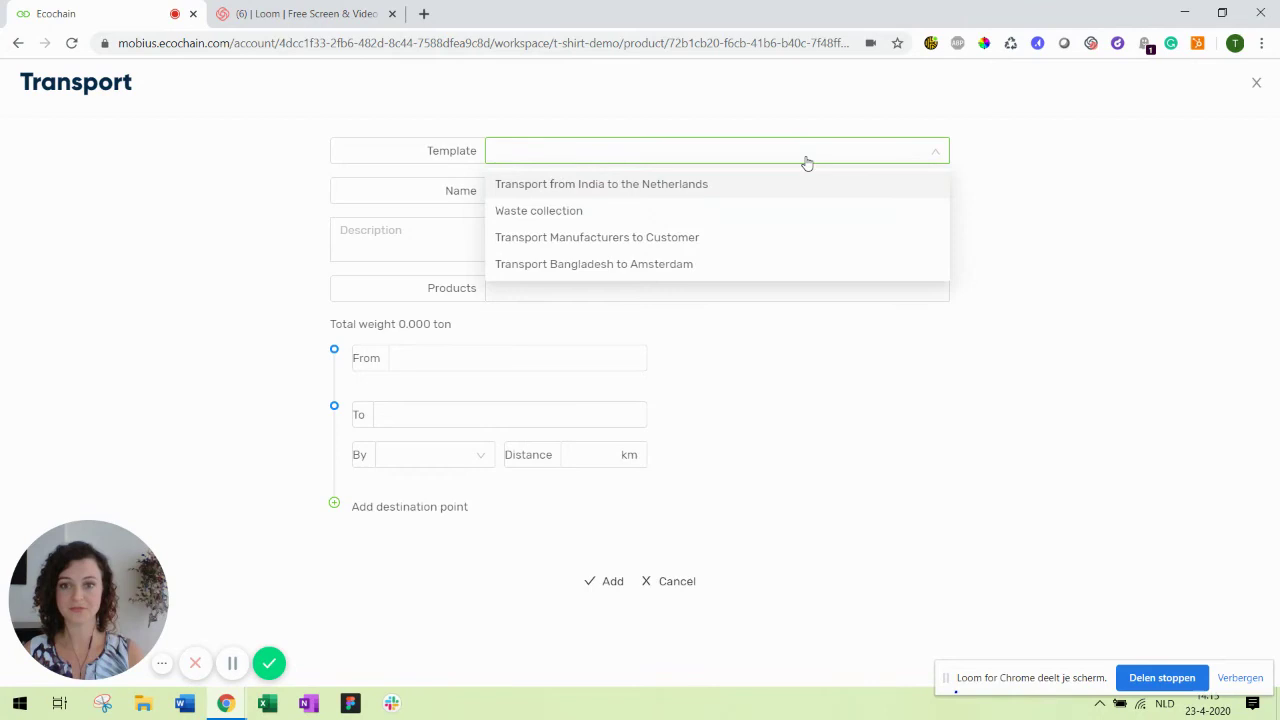
pyautogui.click(547, 218)
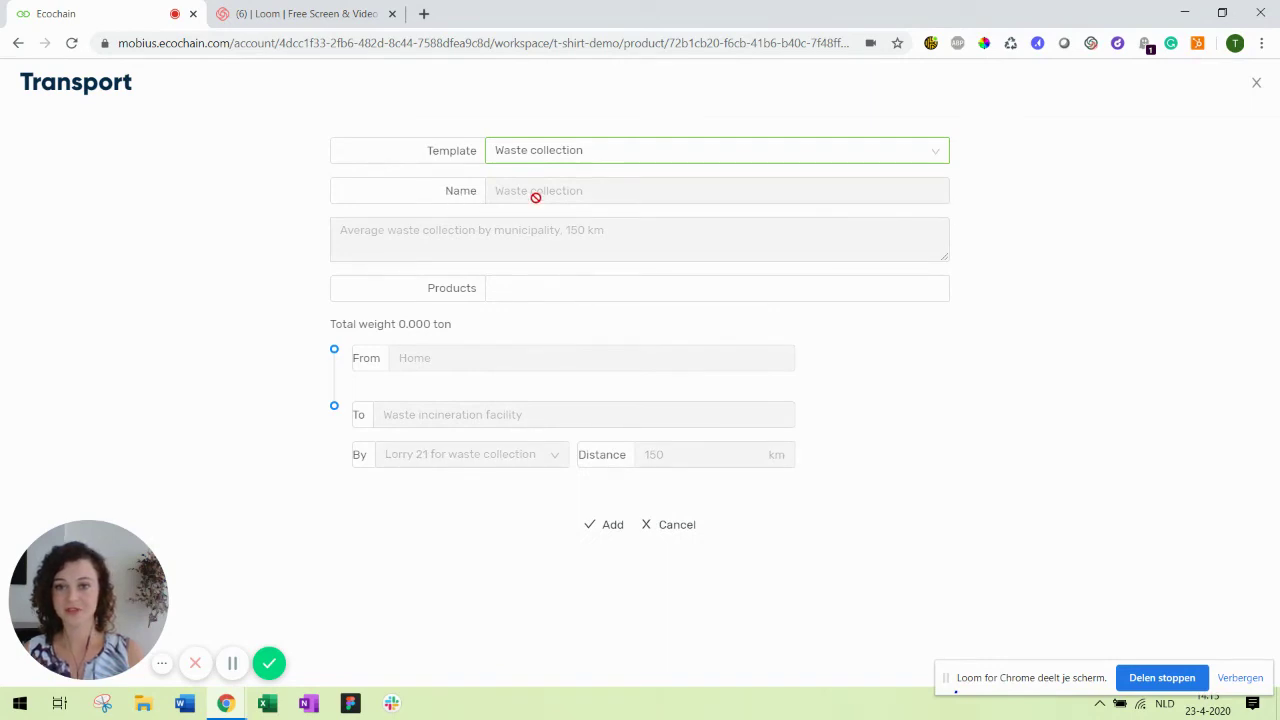
pyautogui.click(575, 289)
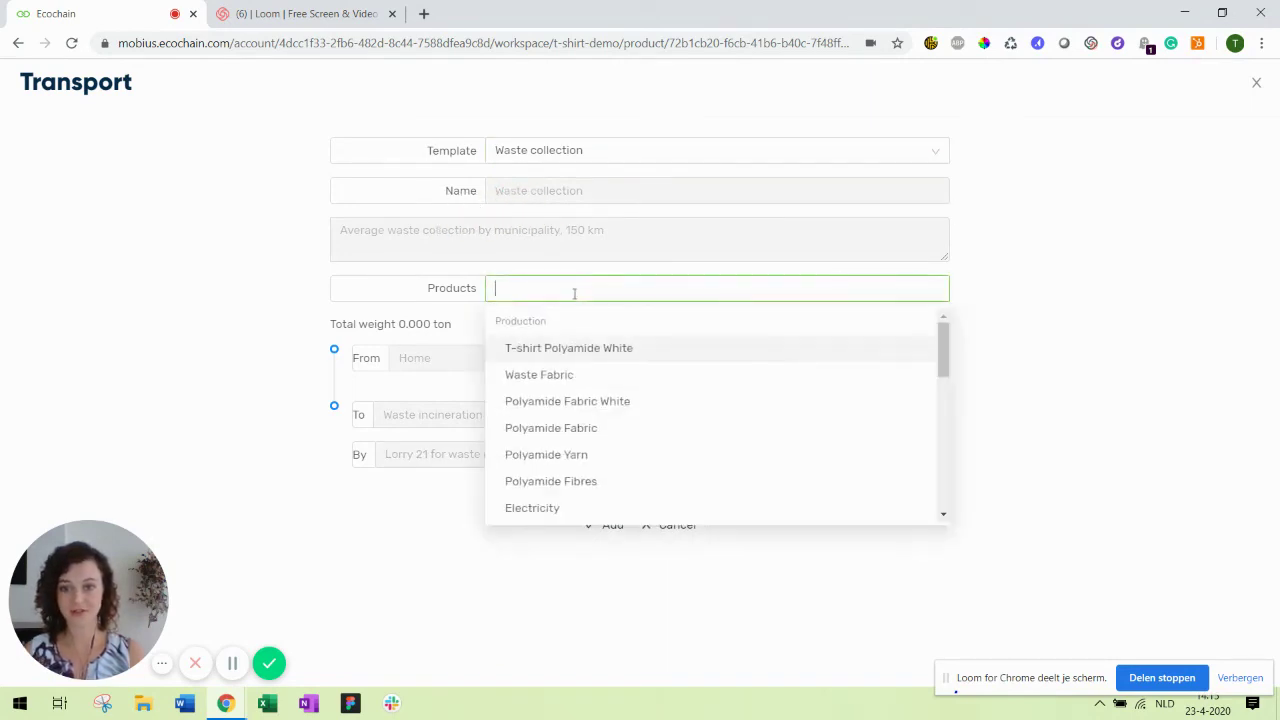
pyautogui.click(601, 351)
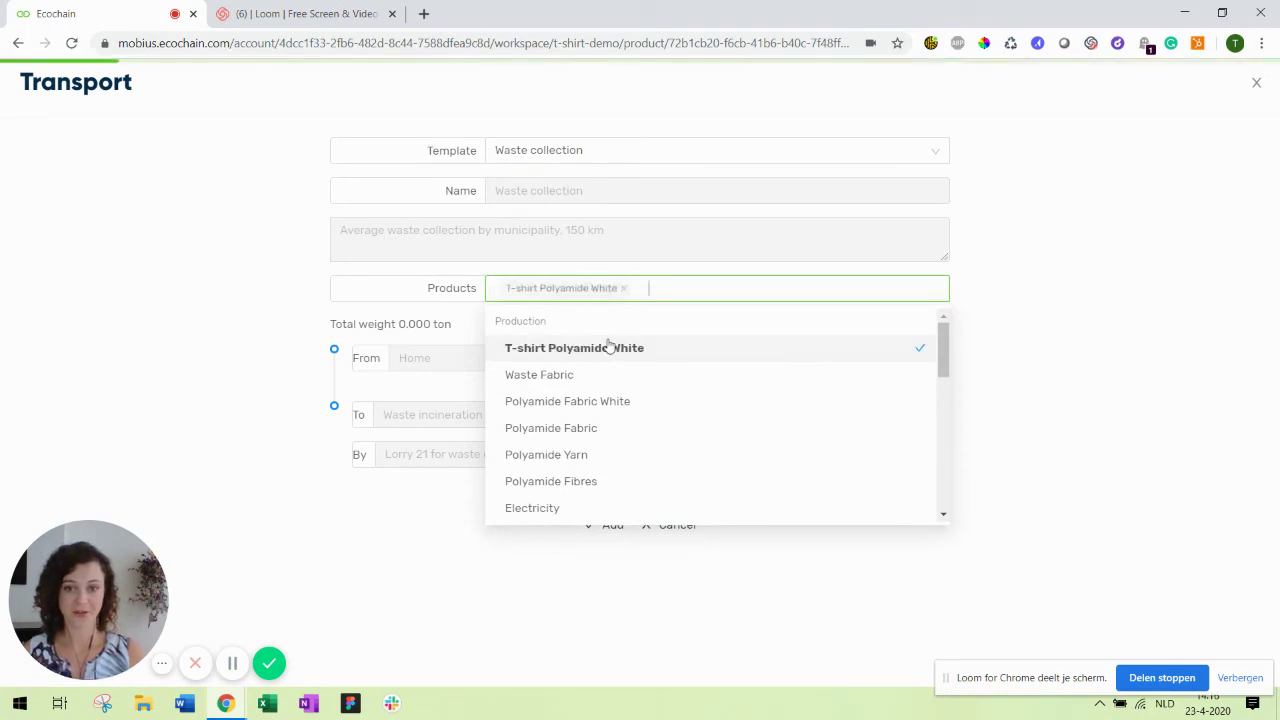
pyautogui.click(1066, 286)
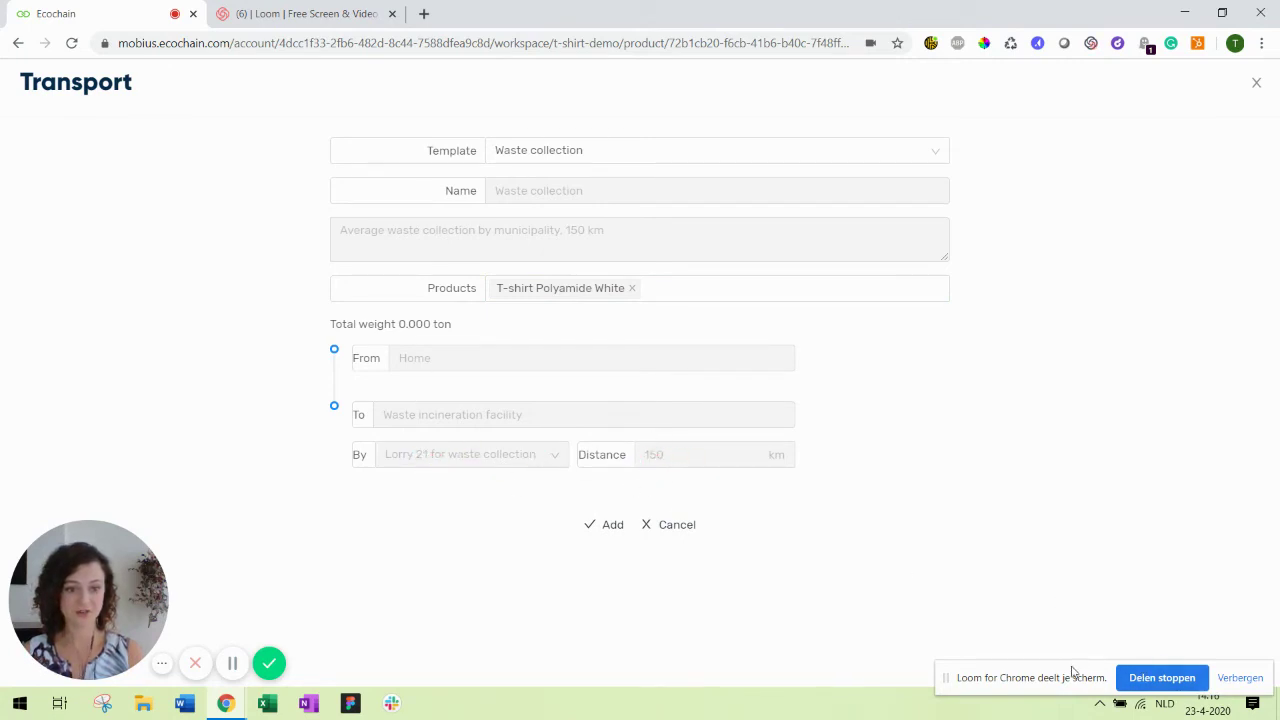
pyautogui.click(610, 525)
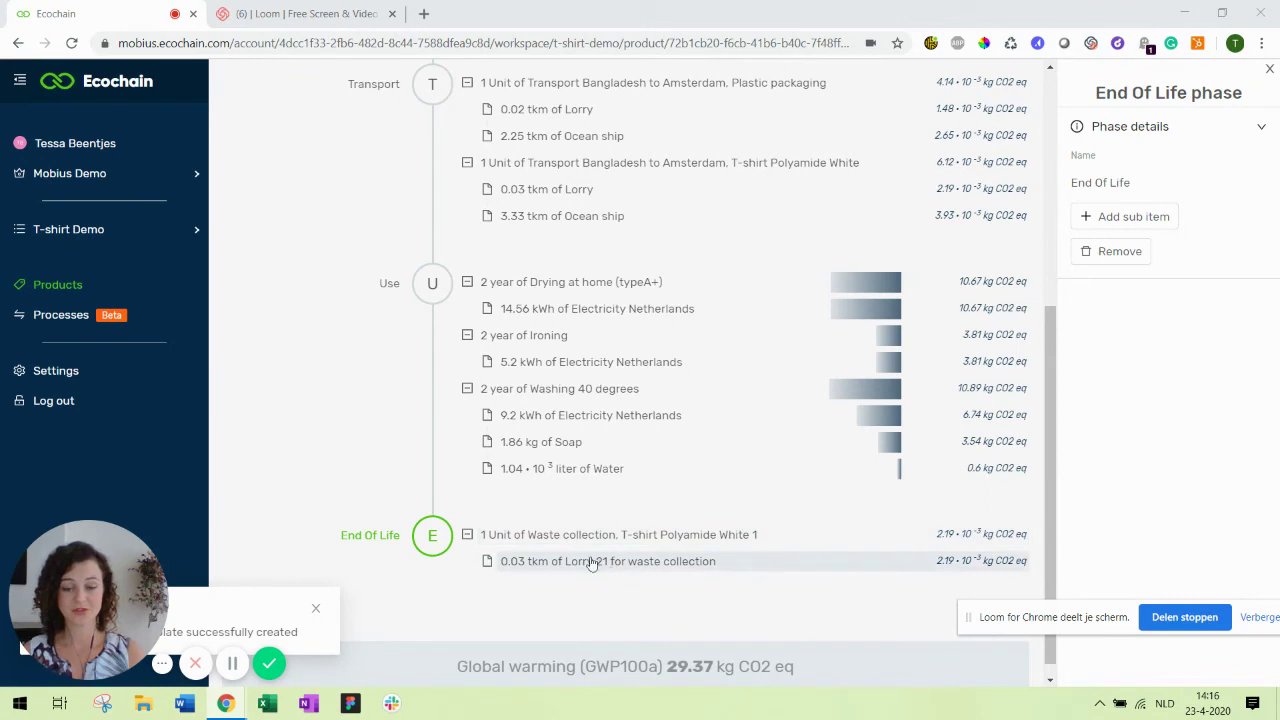
# Open the T-shirt Polyamide White item's details and collapse its Impact and Inventory sections
pyautogui.click(585, 566)
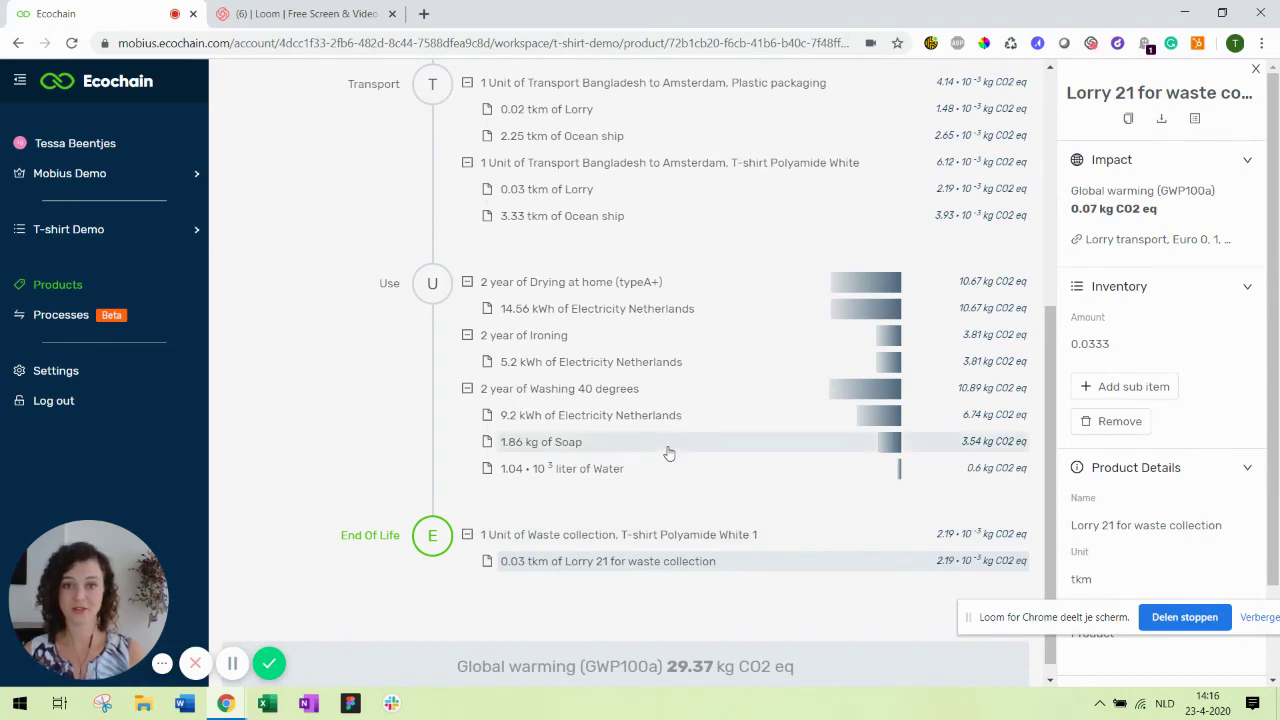
pyautogui.scroll(5, 666, 451)
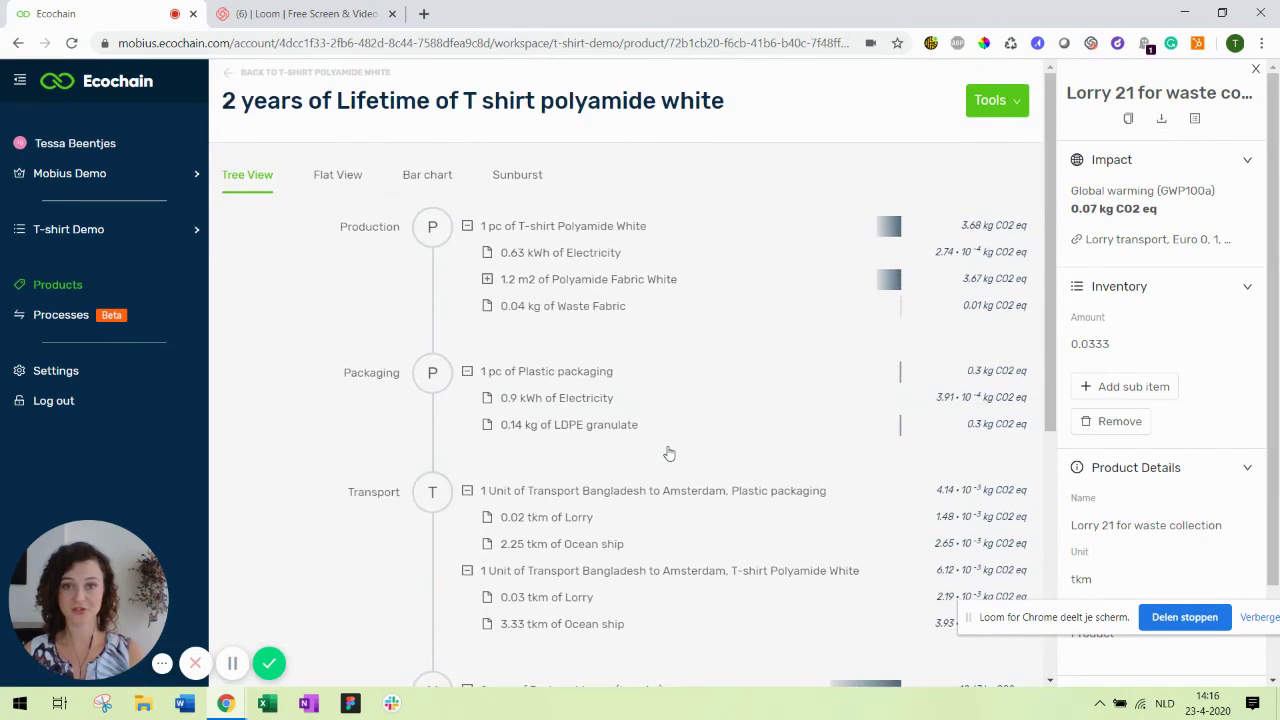
pyautogui.click(538, 231)
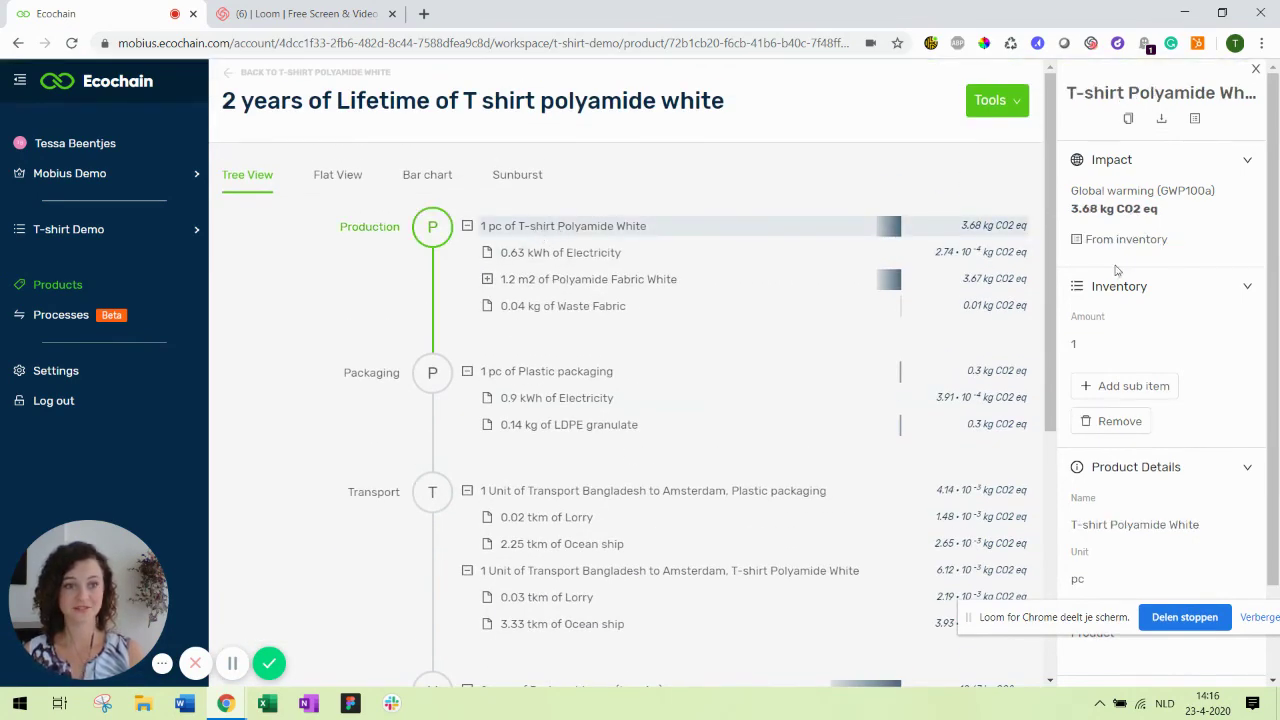
pyautogui.click(1245, 162)
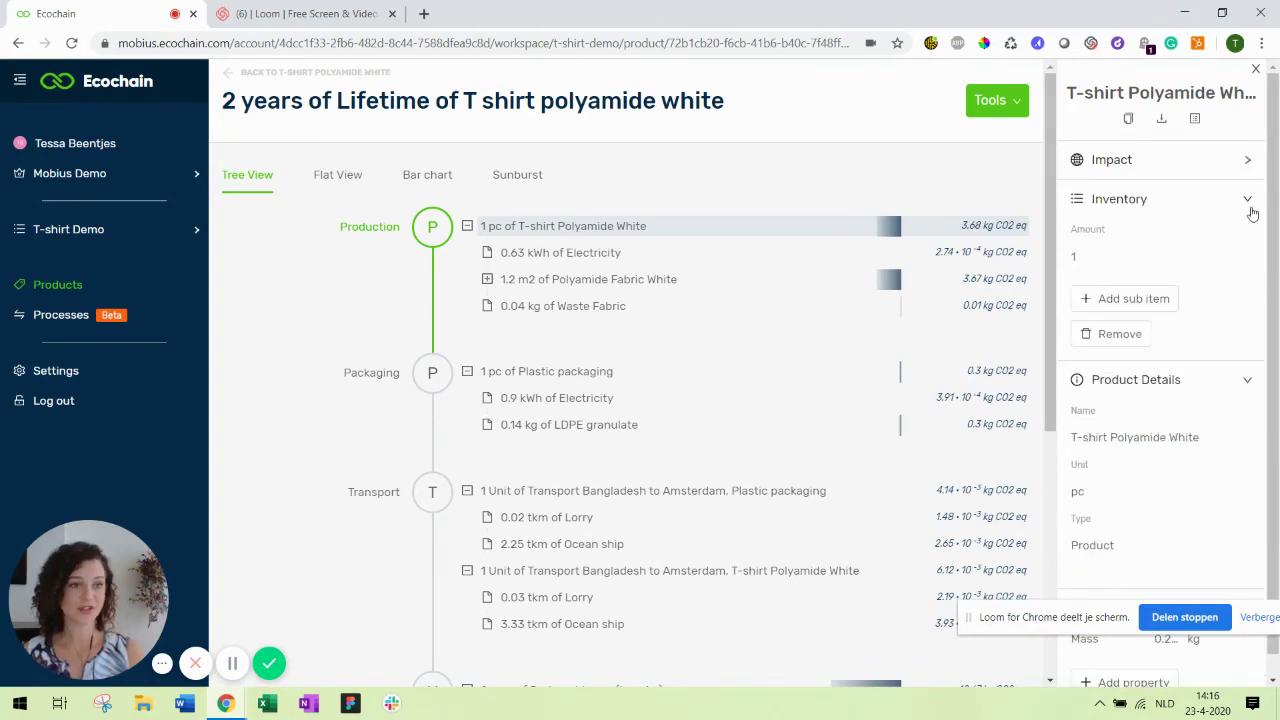
pyautogui.click(1249, 201)
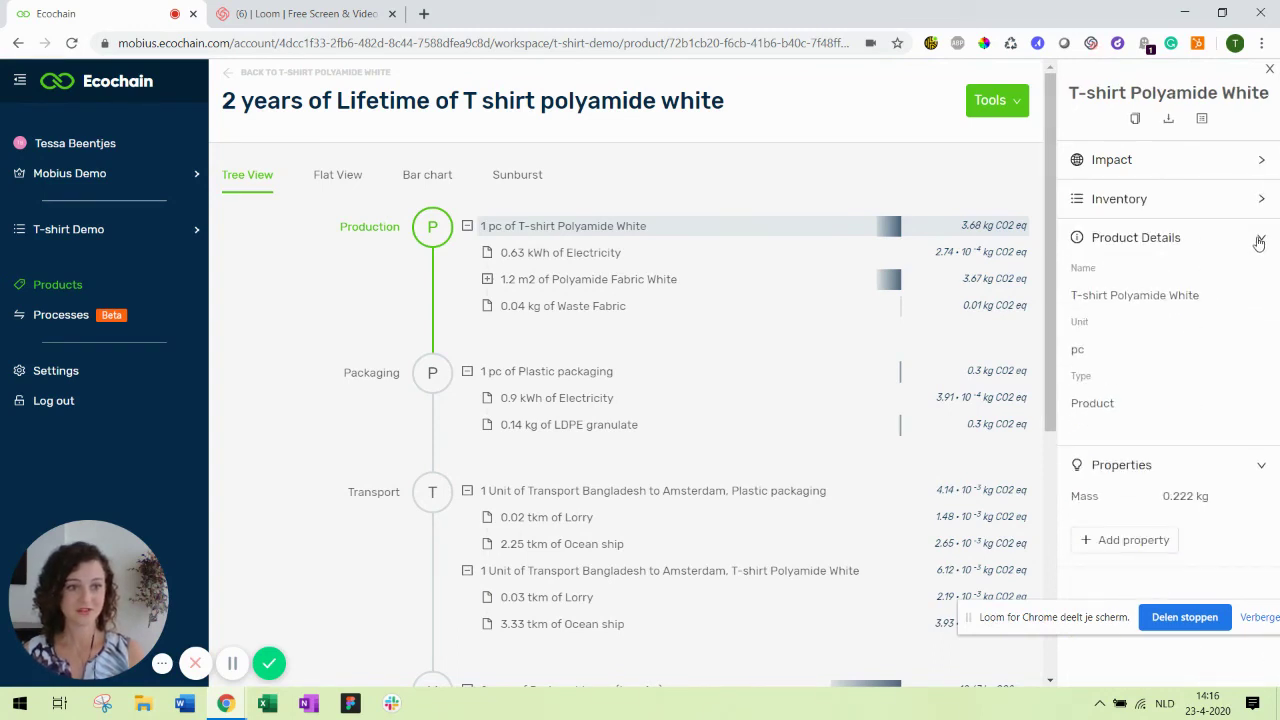
# Add a Volume property of 0.1 m3 to the T-shirt product and save it
pyautogui.moveTo(1142, 502)
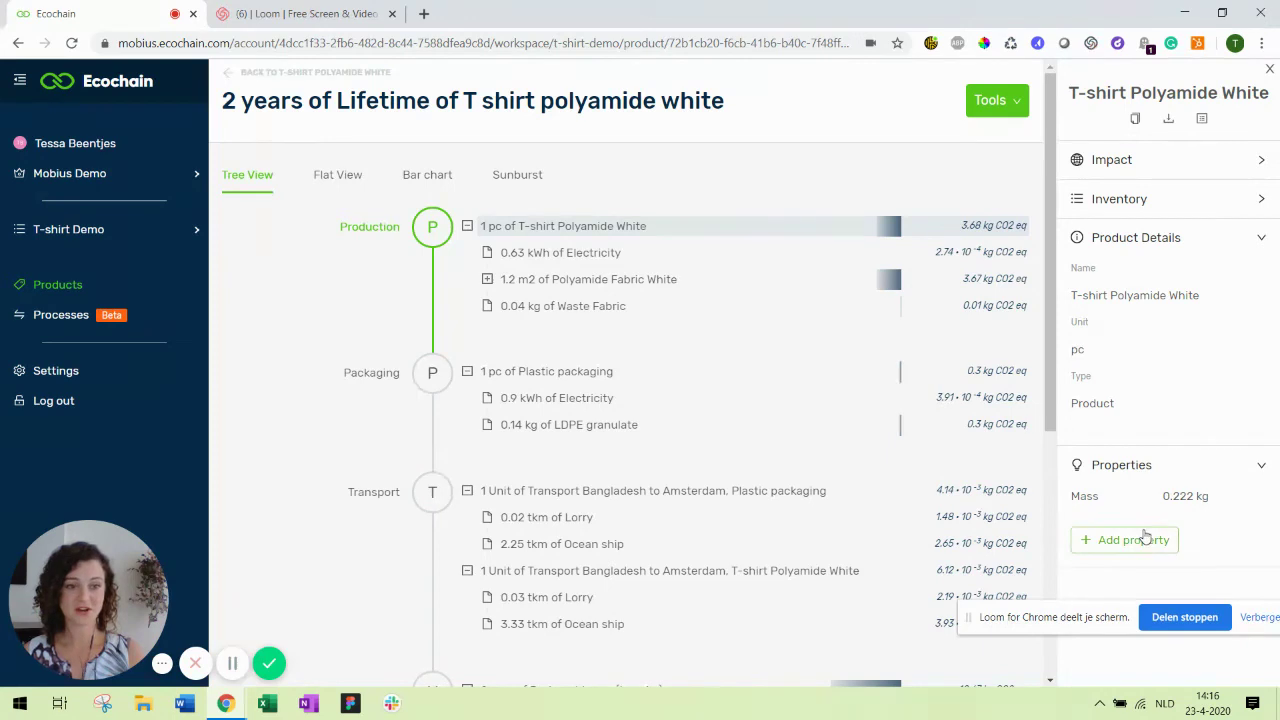
pyautogui.moveTo(1073, 500)
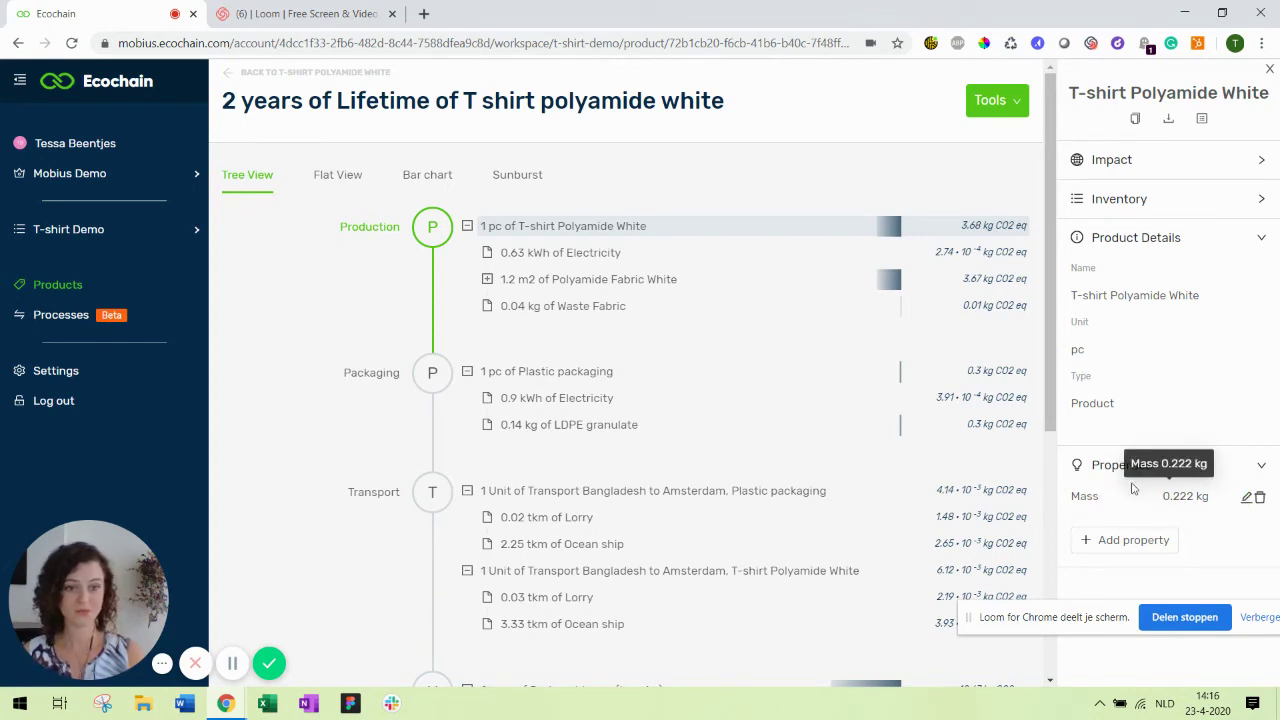
pyautogui.click(1110, 544)
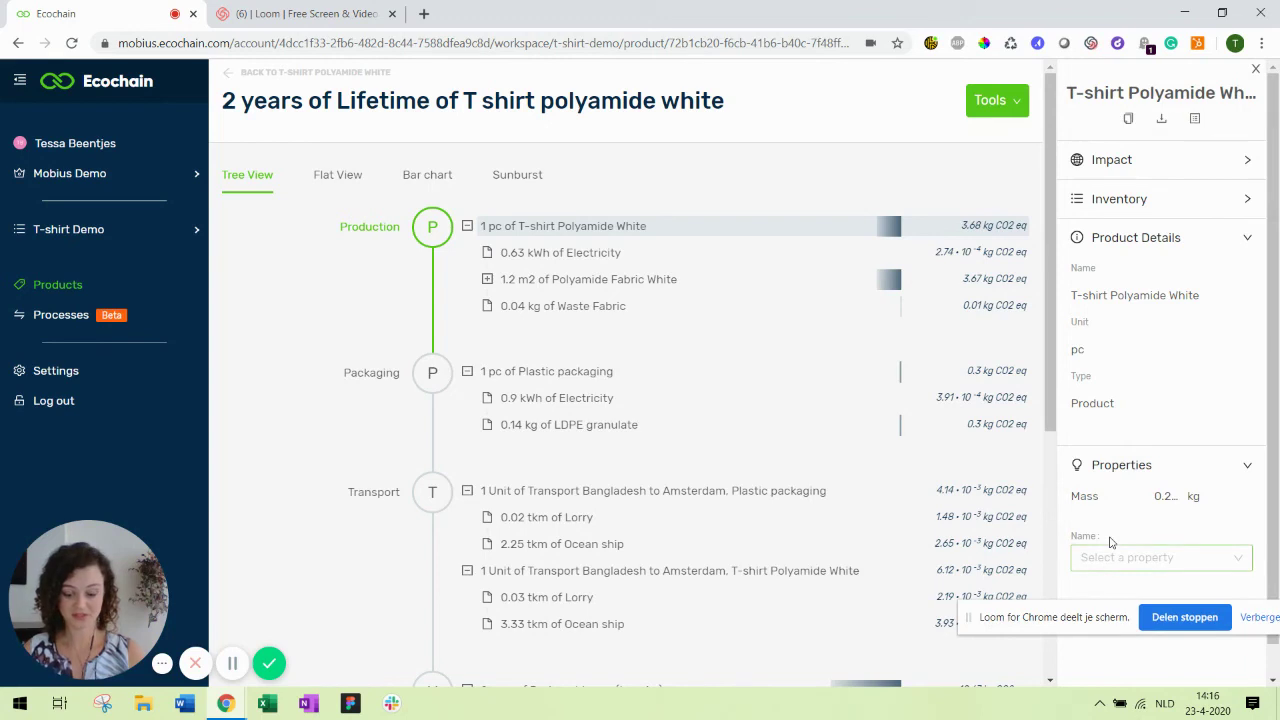
pyautogui.click(1122, 558)
pyautogui.write('vo')
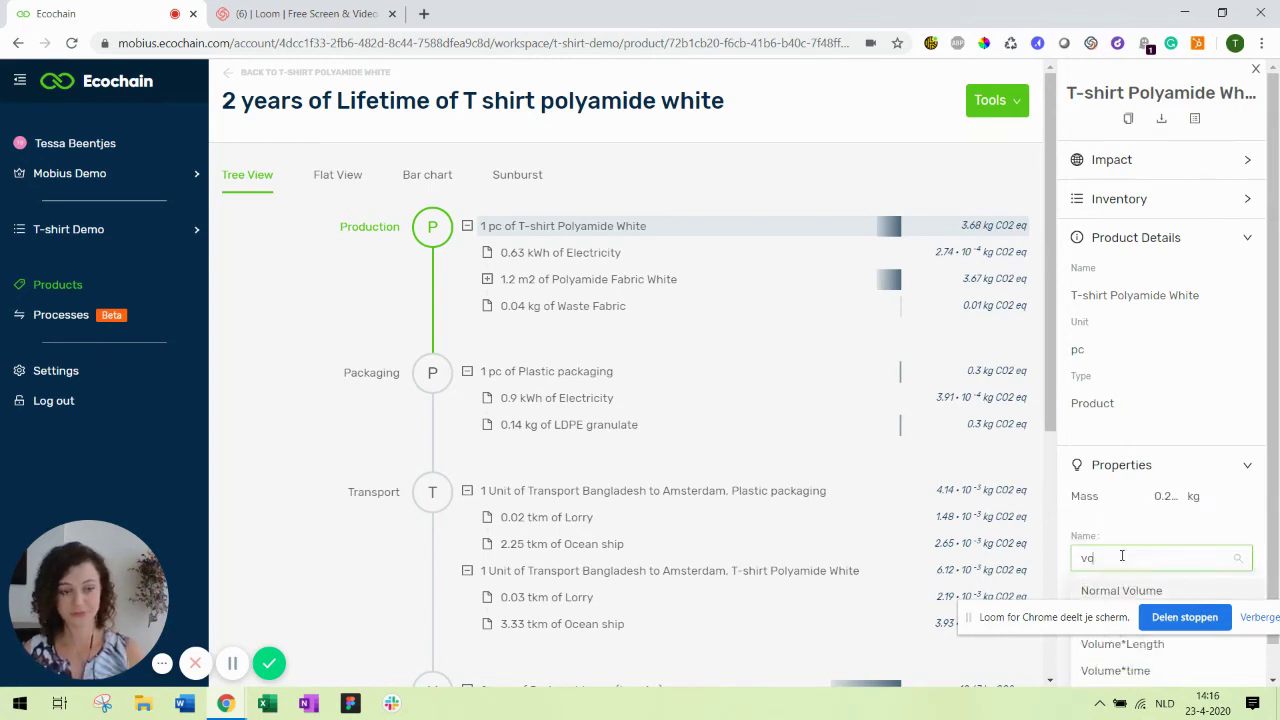
pyautogui.press('BackSpace')
pyautogui.press('BackSpace')
pyautogui.press('BackSpace')
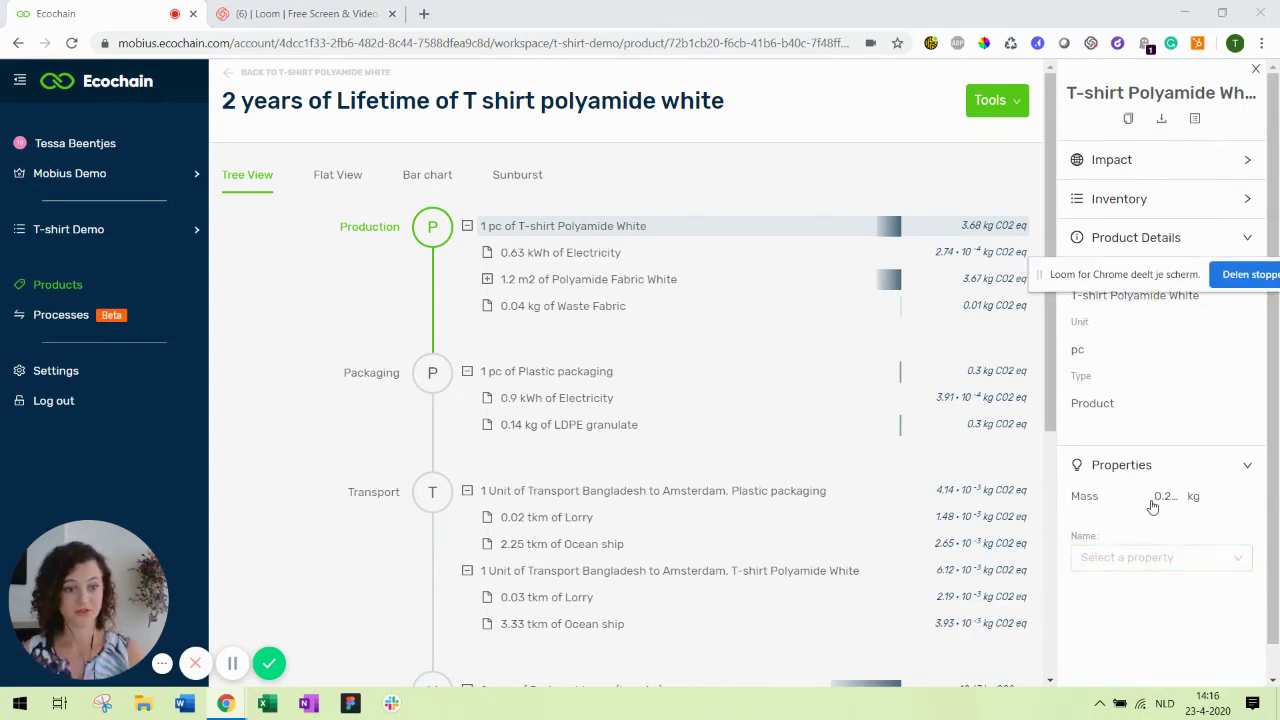
pyautogui.click(1137, 550)
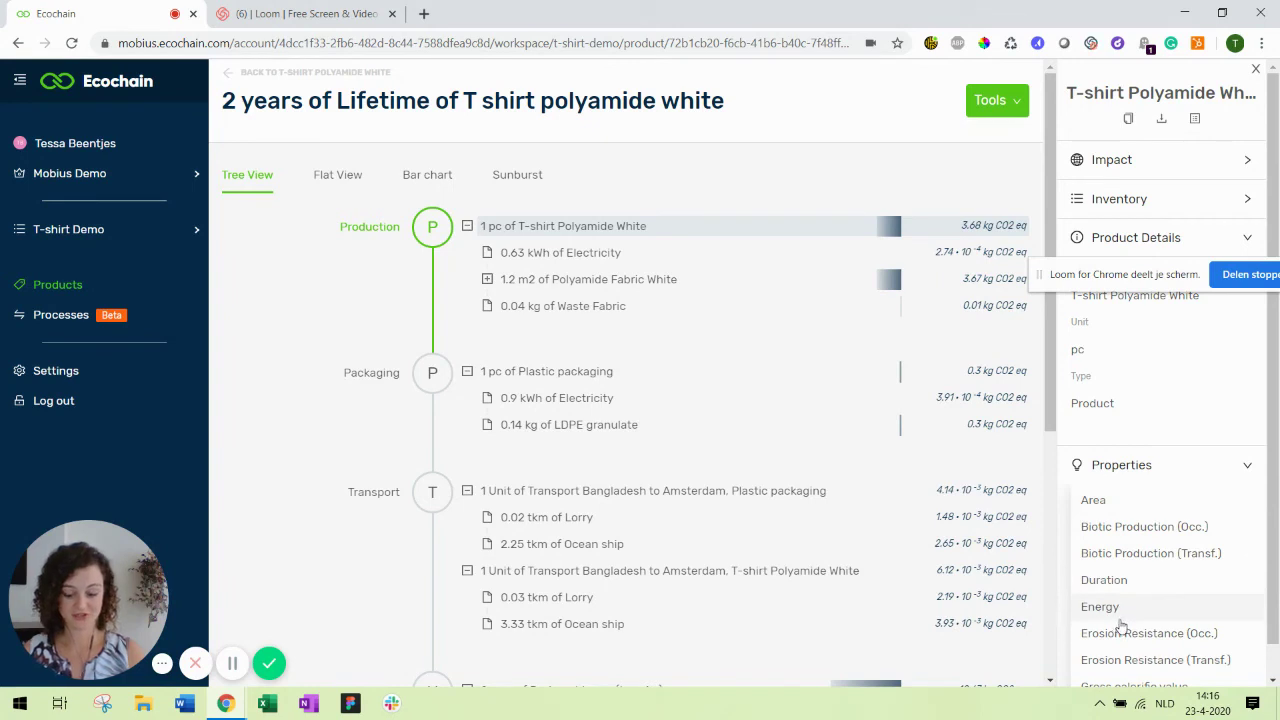
pyautogui.write('vol')
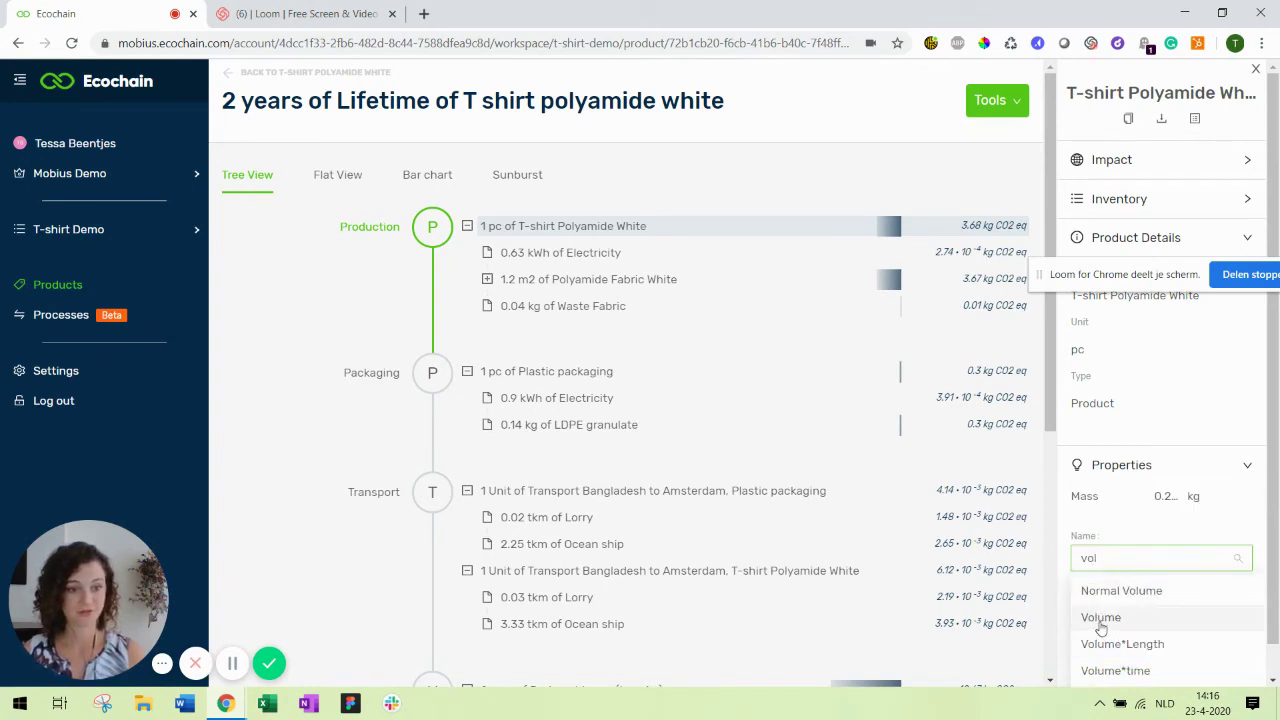
pyautogui.click(1104, 617)
pyautogui.click(1113, 655)
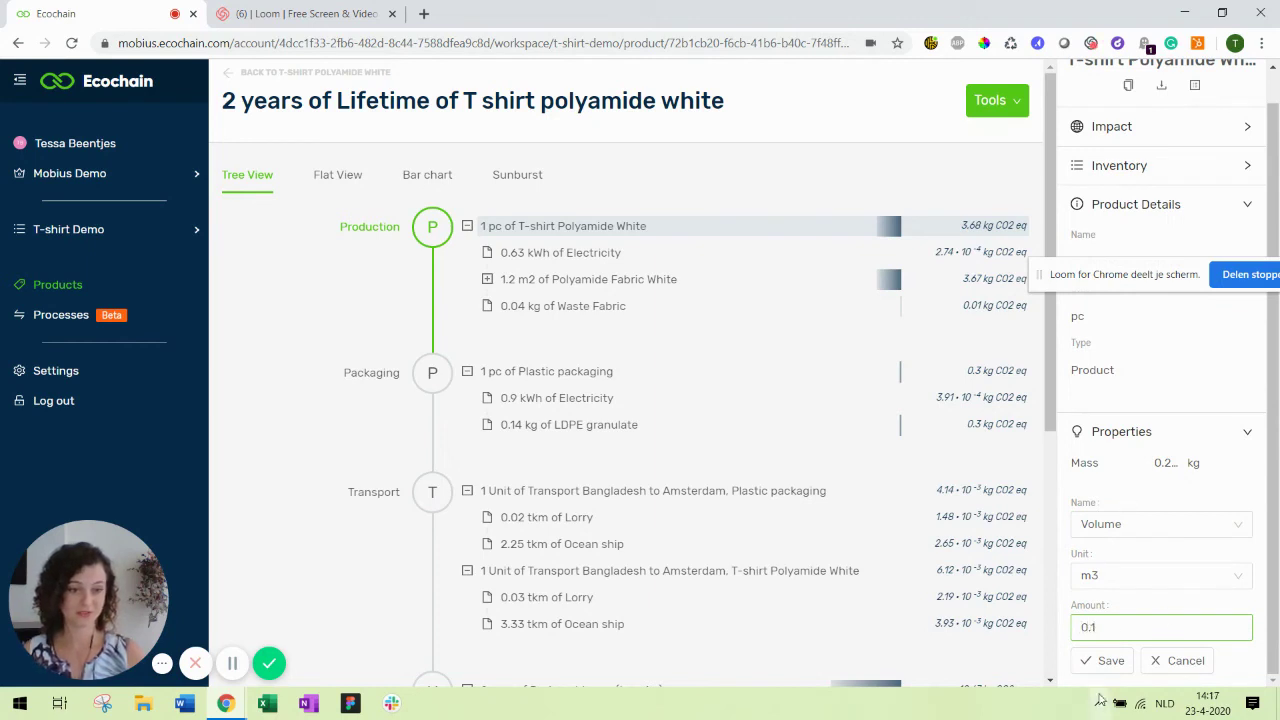
pyautogui.click(1109, 668)
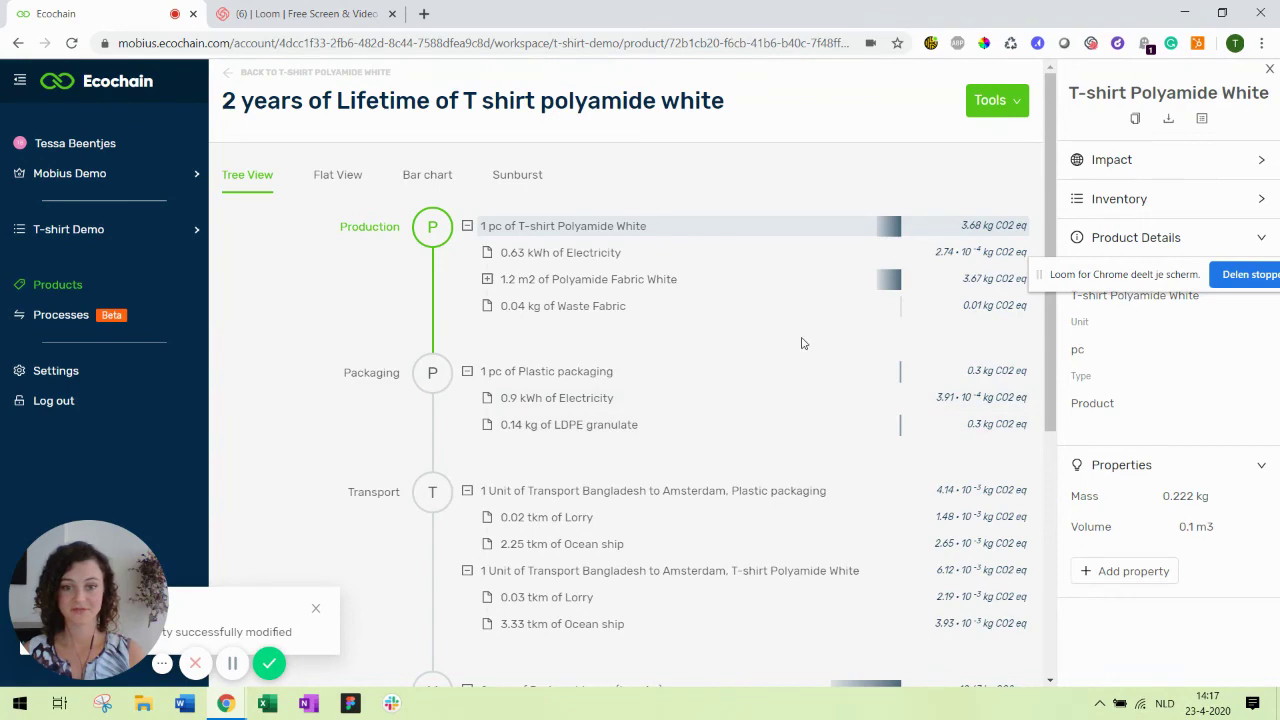
pyautogui.scroll(-5, 801, 343)
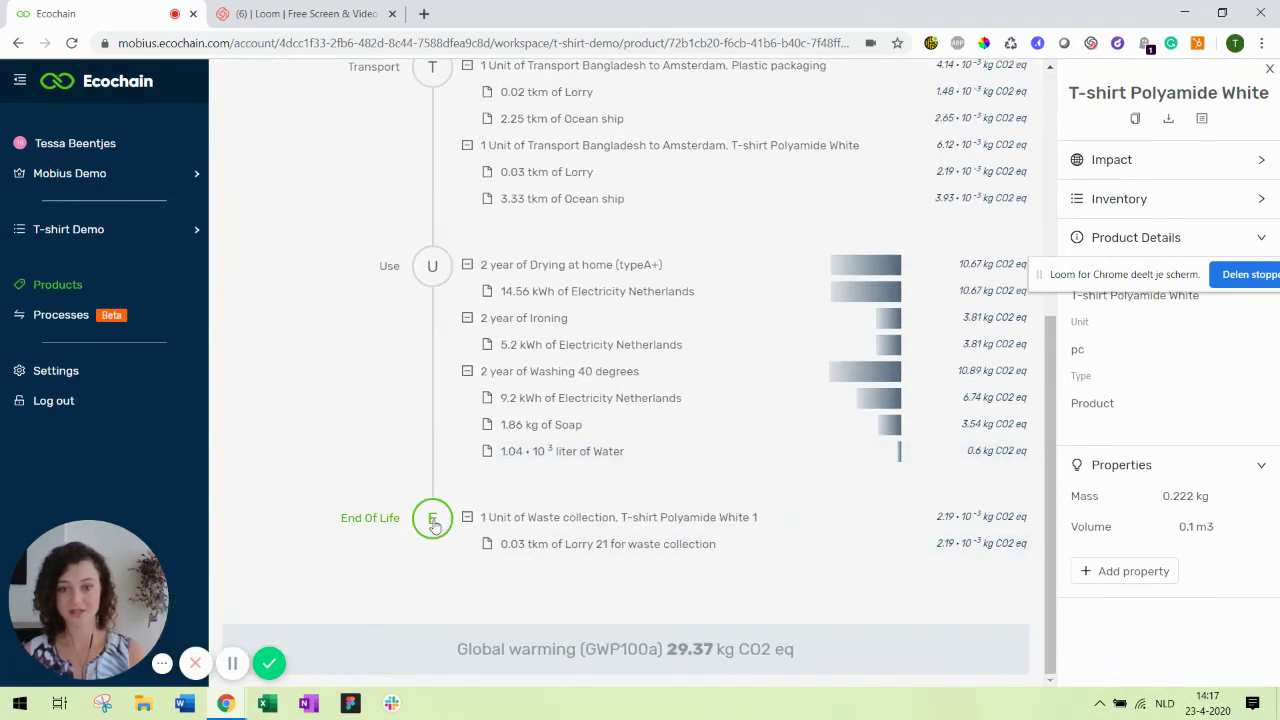
# Add 1 pc of 'Disposal of T-shirt' to End Of Life and inspect its Landfill sub-item
pyautogui.click(433, 522)
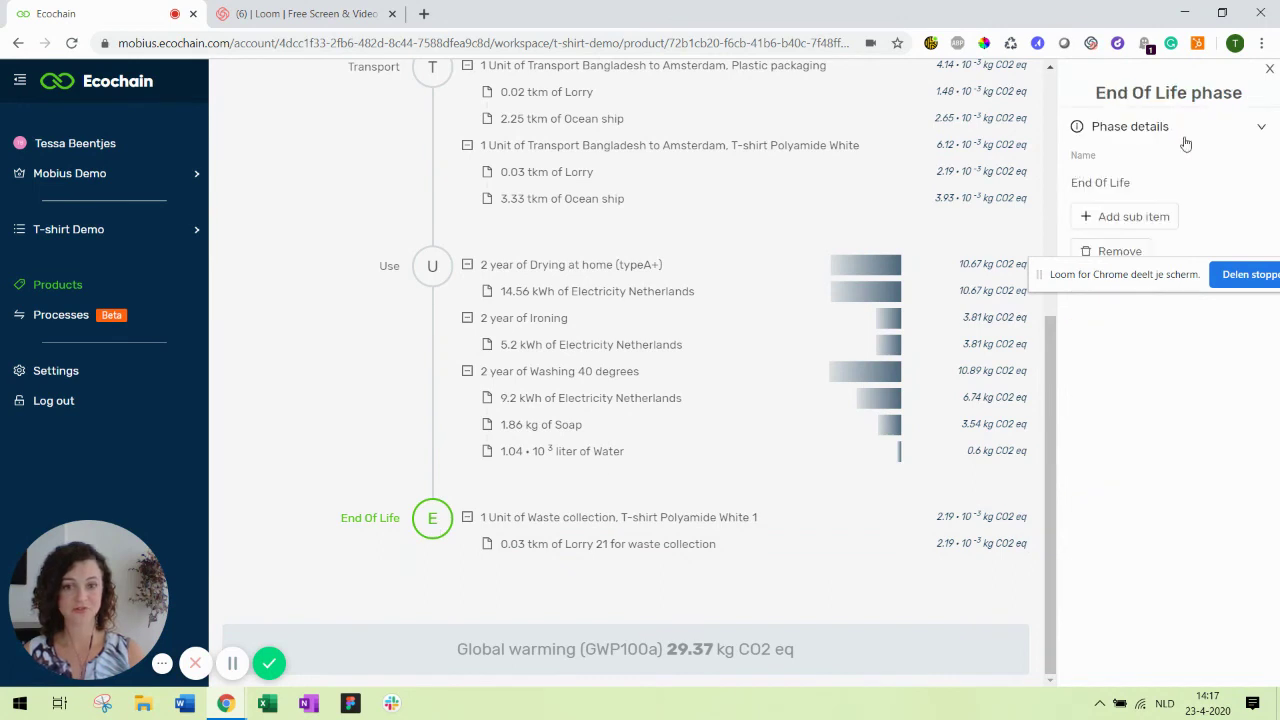
pyautogui.click(1145, 216)
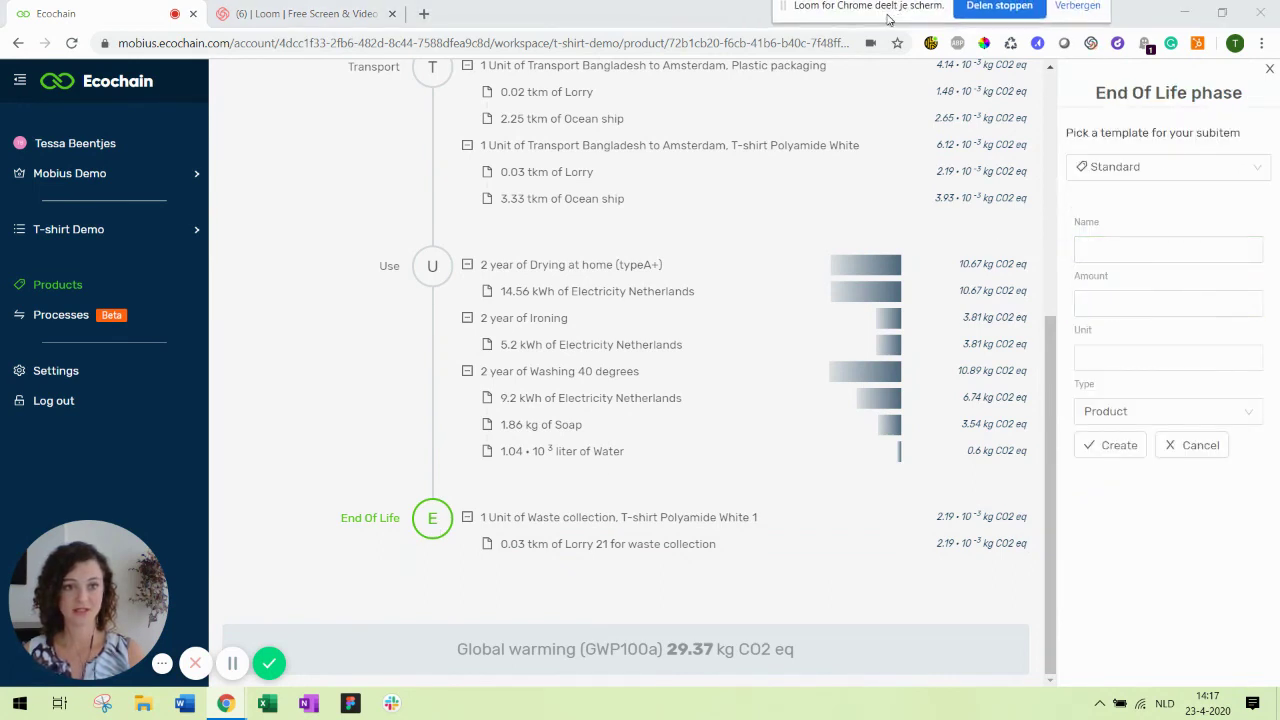
pyautogui.write('dis')
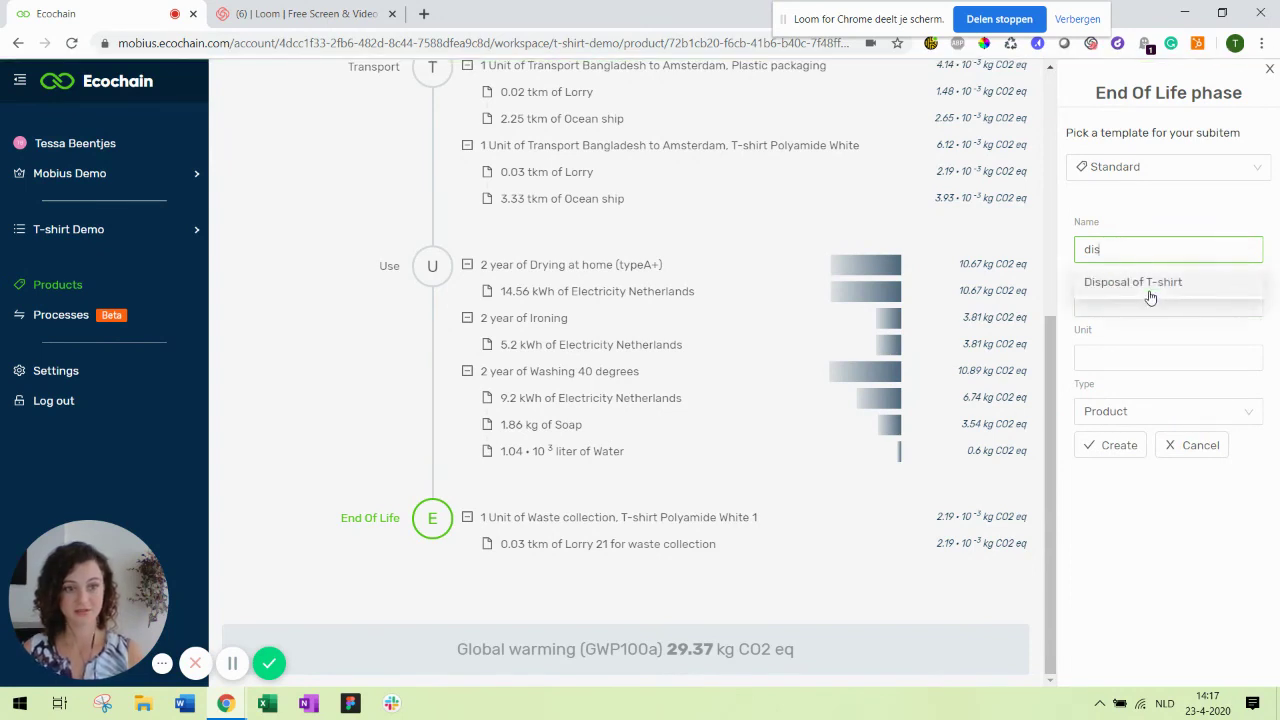
pyautogui.click(1150, 284)
pyautogui.click(1131, 300)
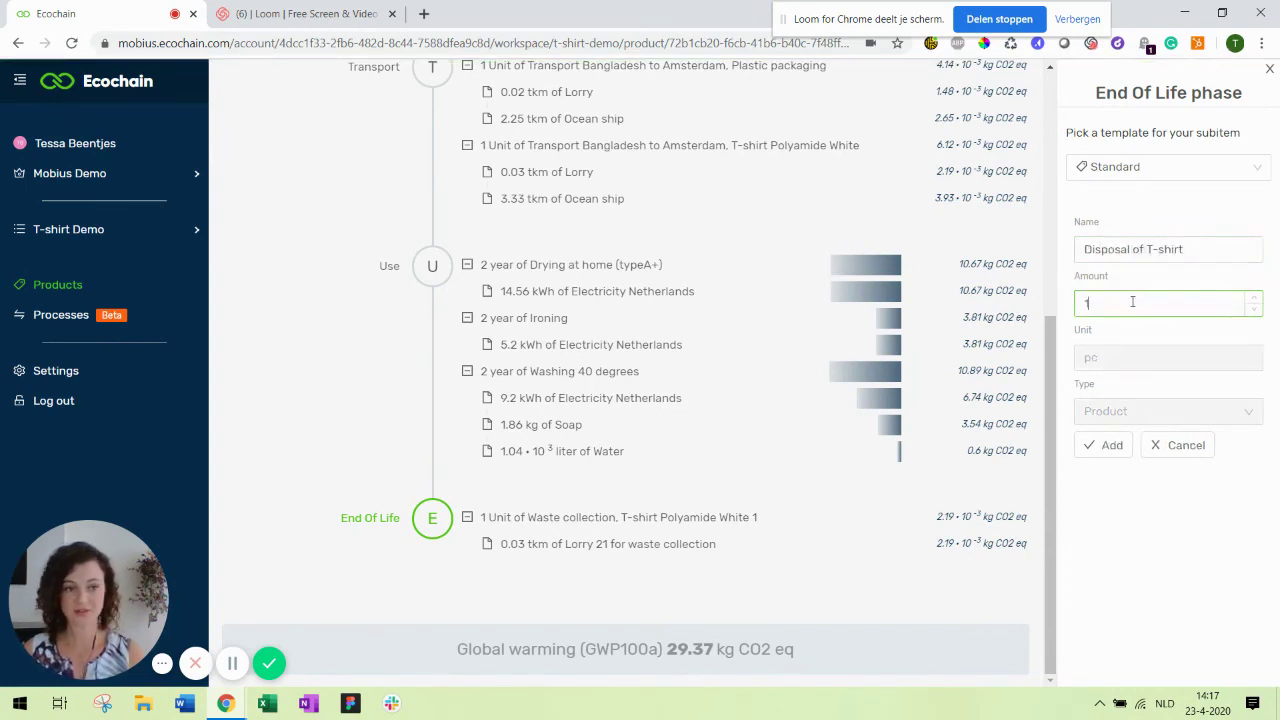
pyautogui.click(1108, 445)
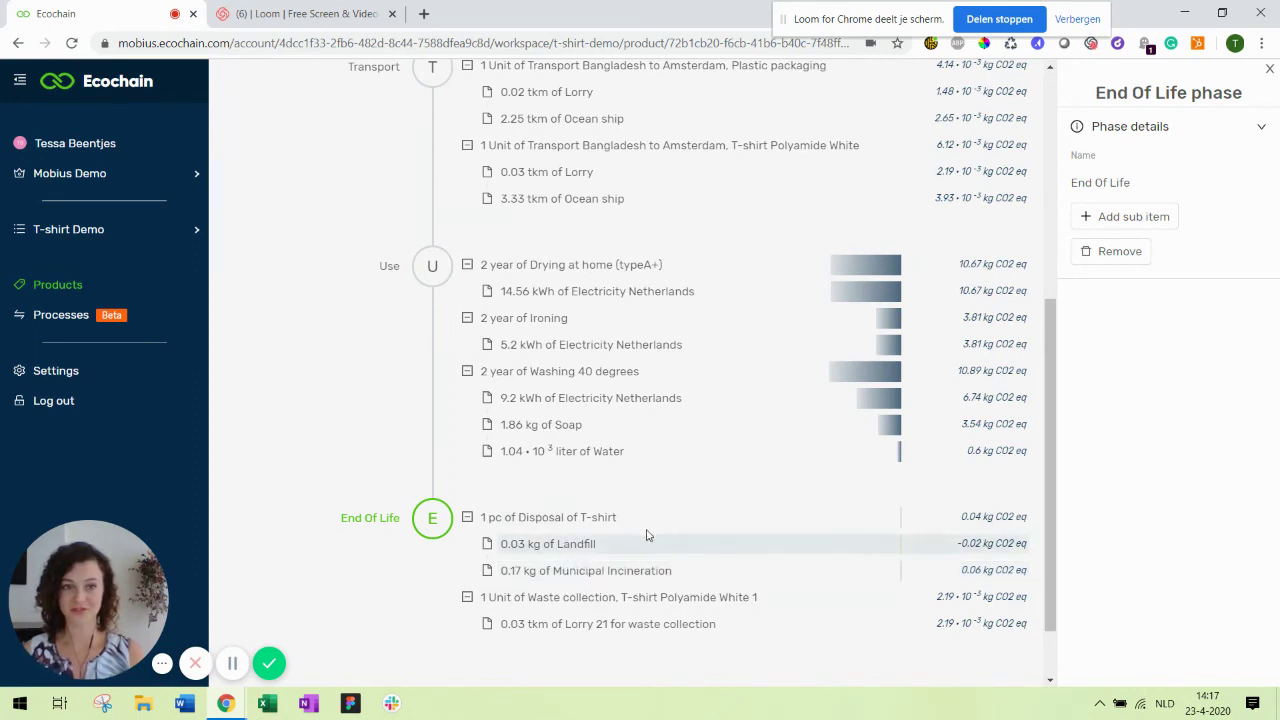
pyautogui.click(650, 545)
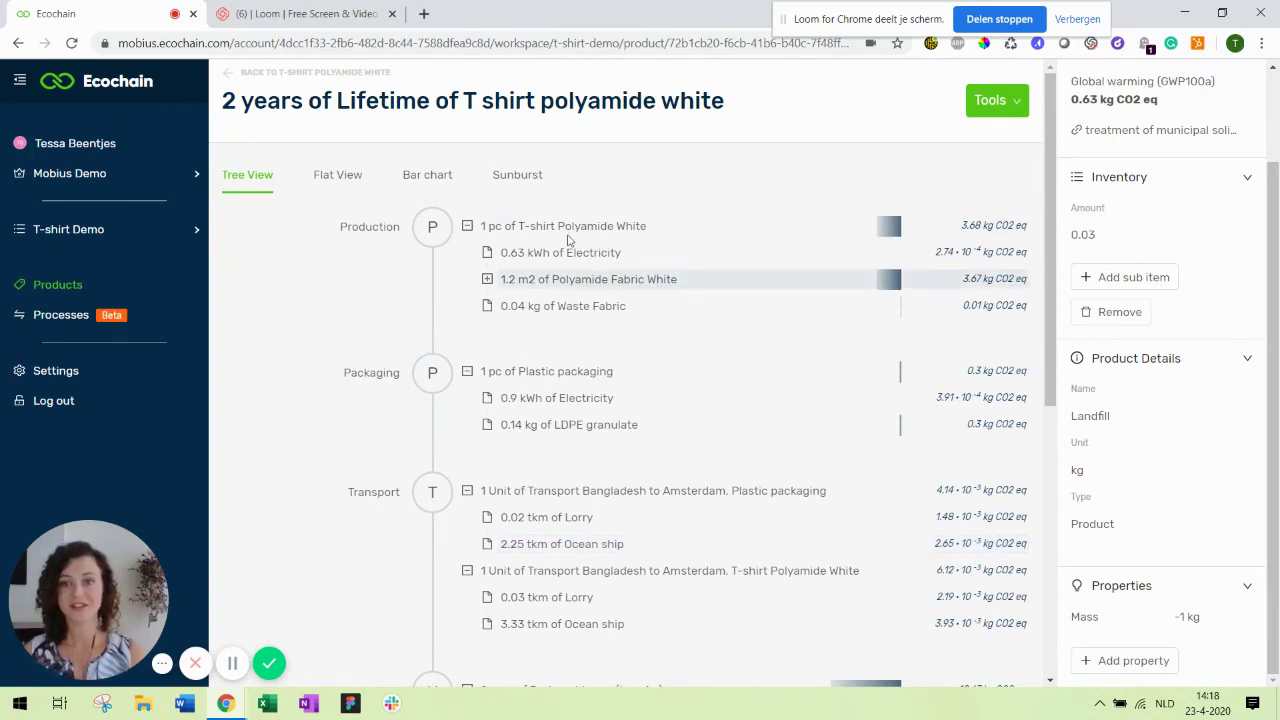
# Scroll through the Tree View to review the End Of Life rows of the 29.44 kg CO2 eq model
pyautogui.scroll(-1, 549, 270)
pyautogui.scroll(-4, 549, 270)
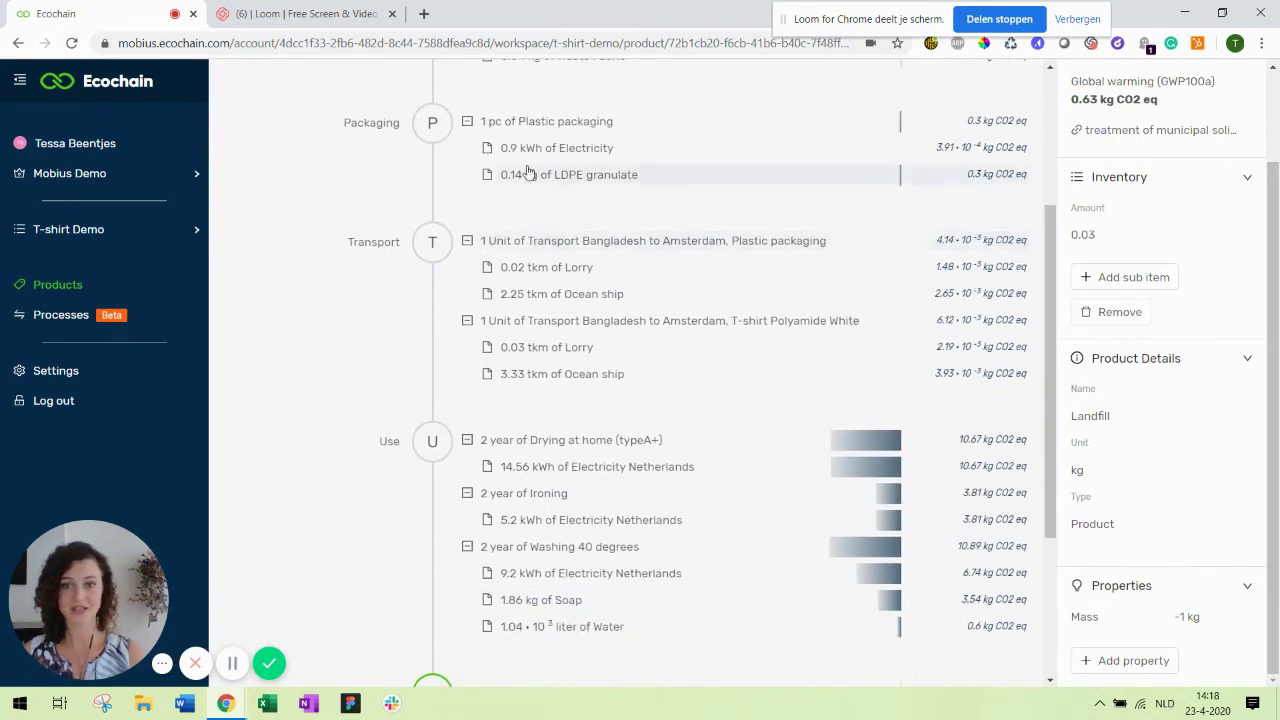
pyautogui.scroll(-2, 577, 270)
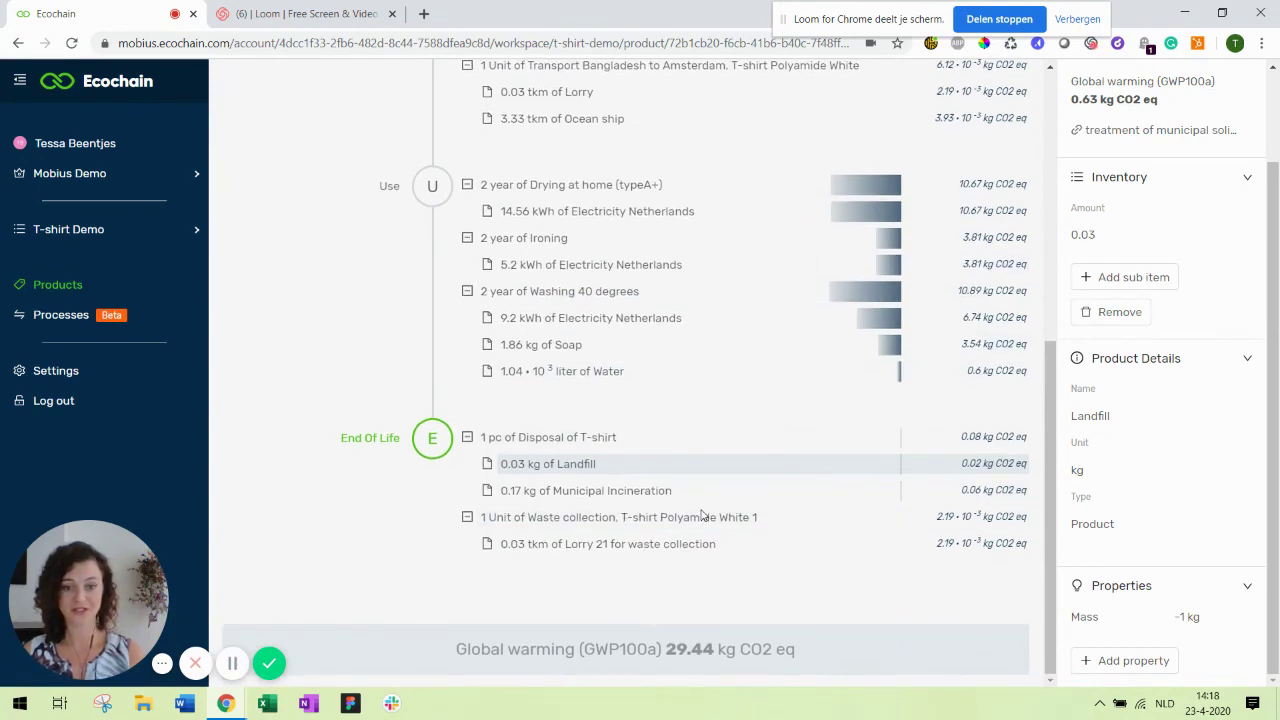
pyautogui.scroll(7, 700, 517)
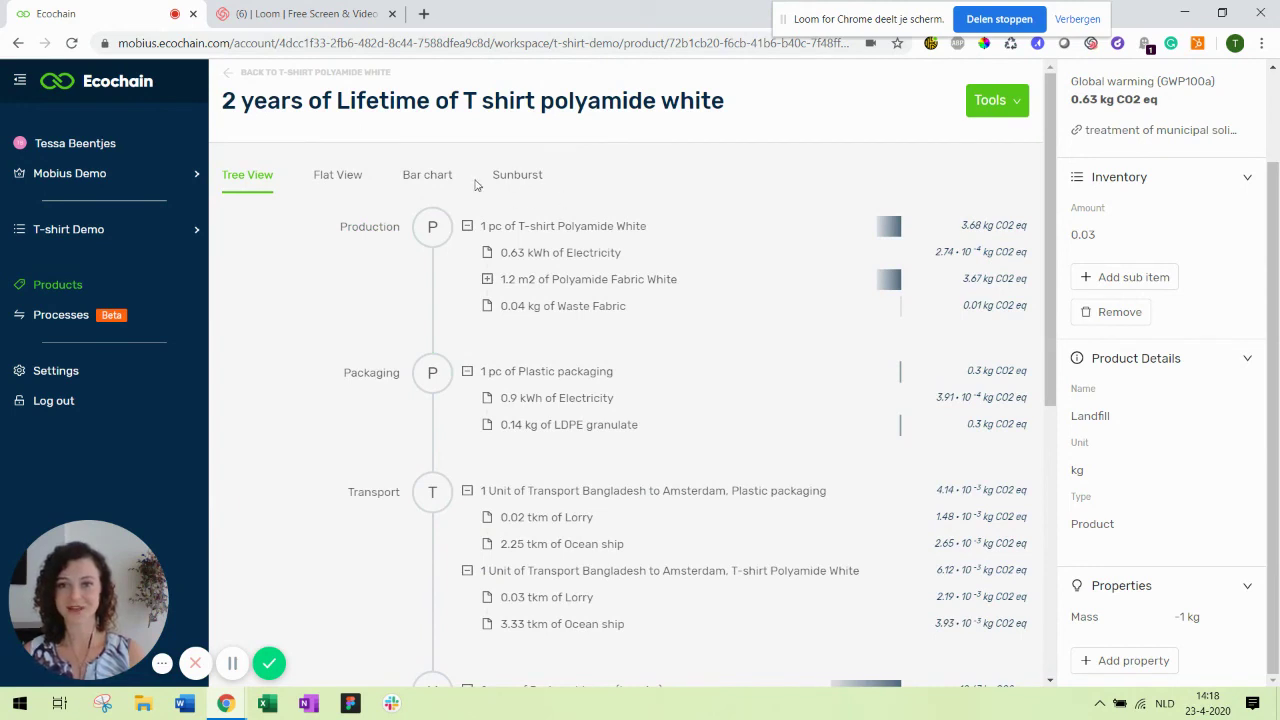
# Show the flat impact table with life-cycle phases displayed and rows sorted by Phase
pyautogui.click(340, 175)
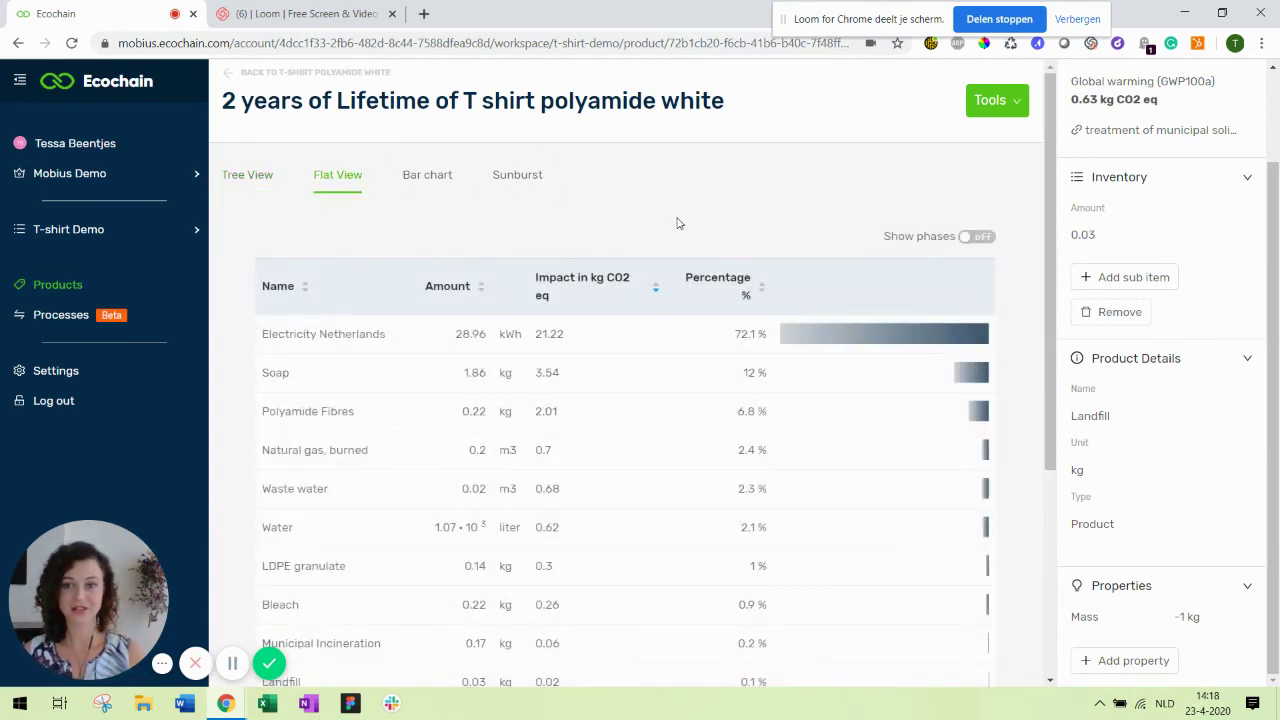
pyautogui.scroll(-4, 308, 300)
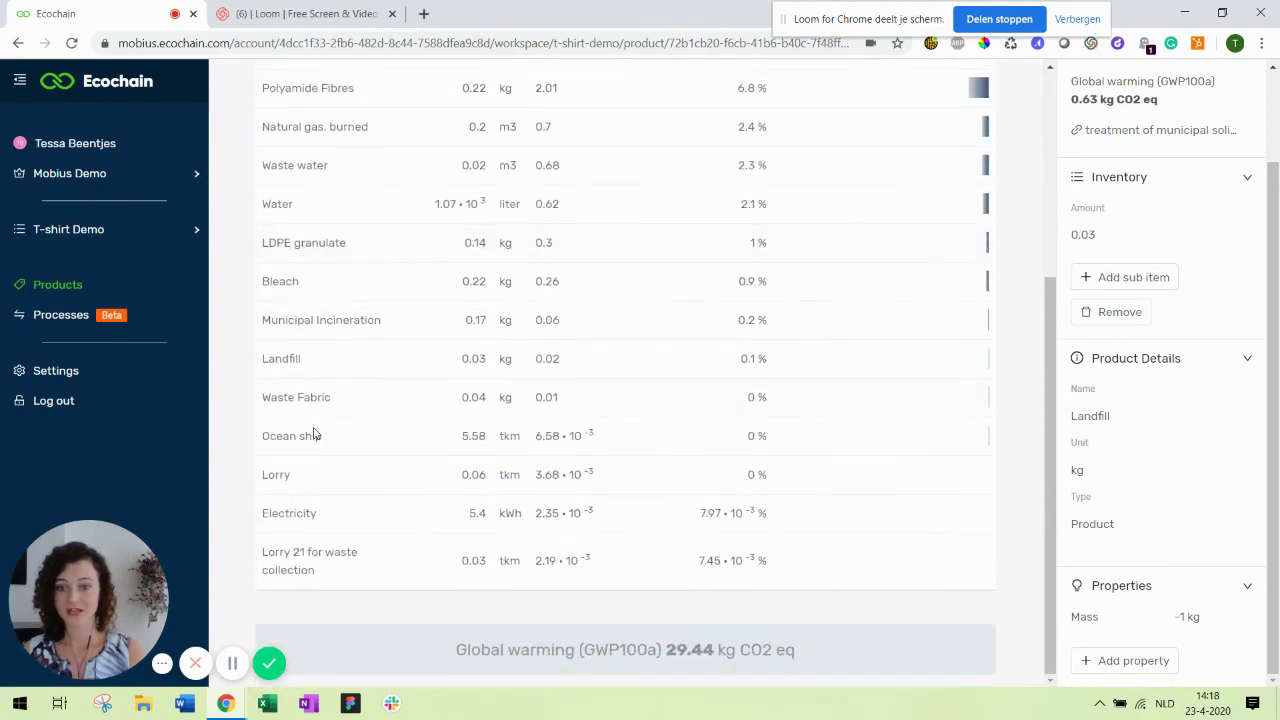
pyautogui.scroll(4, 309, 434)
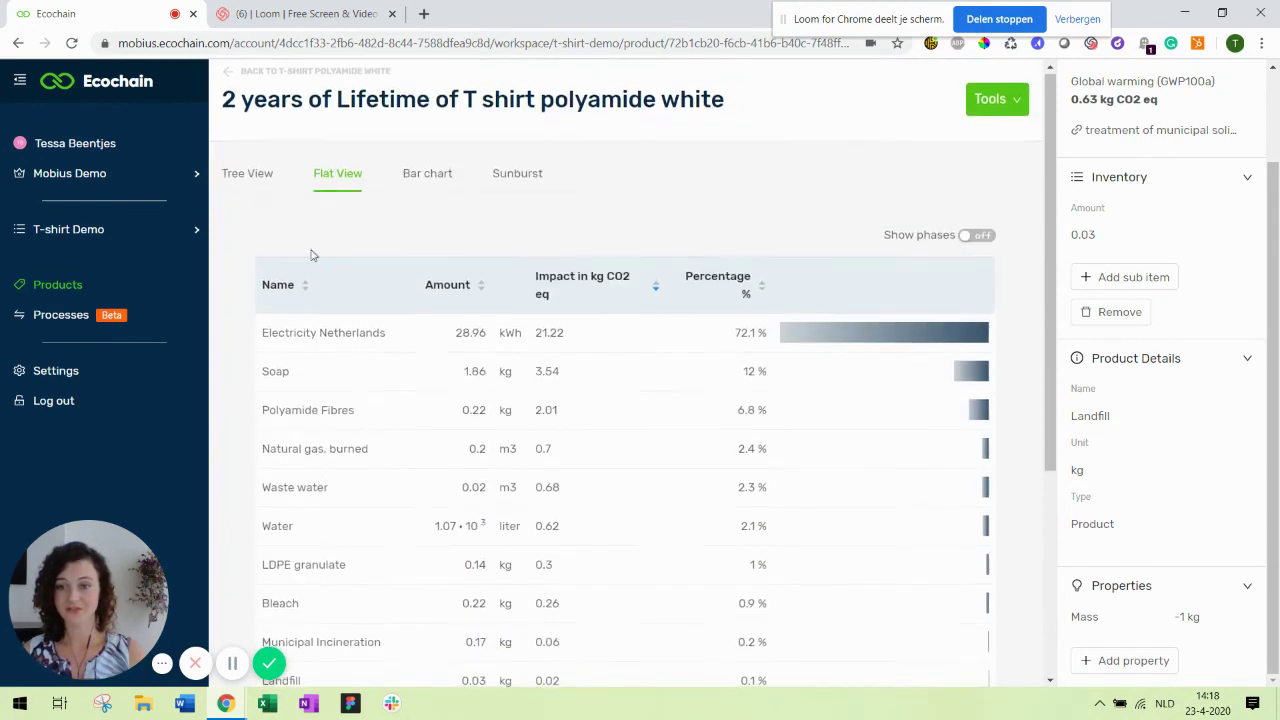
pyautogui.click(978, 237)
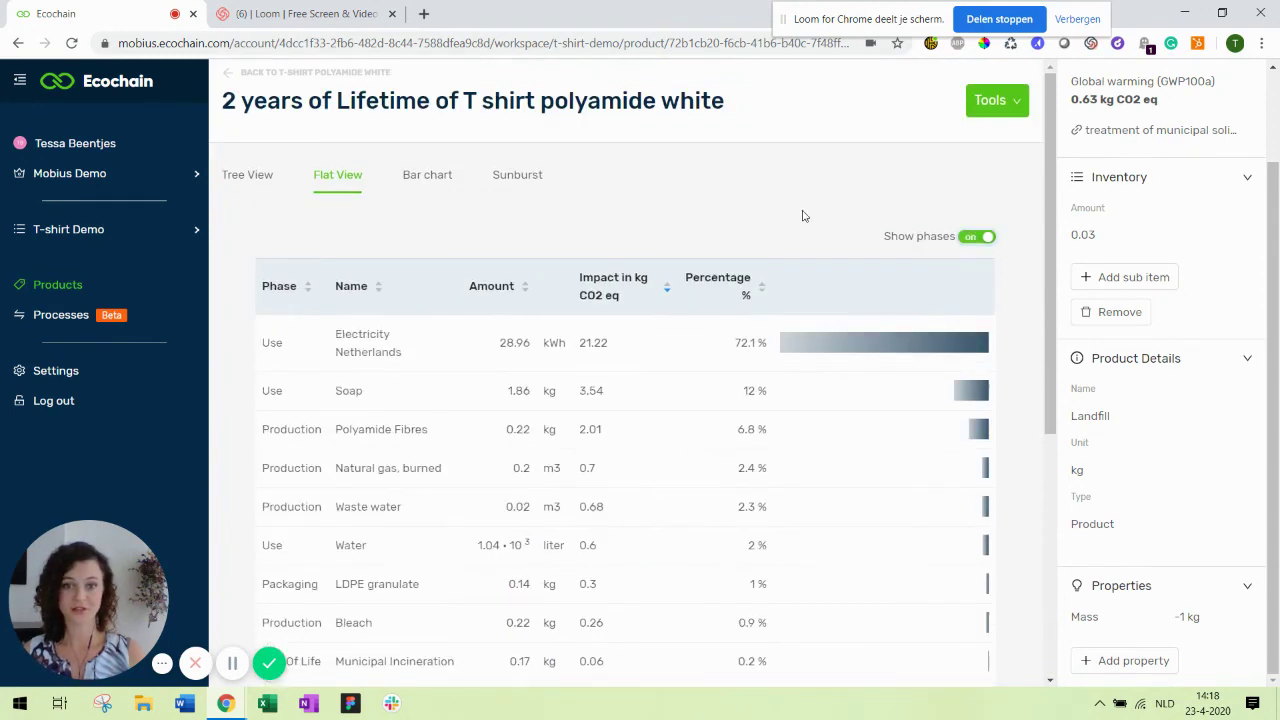
pyautogui.click(310, 298)
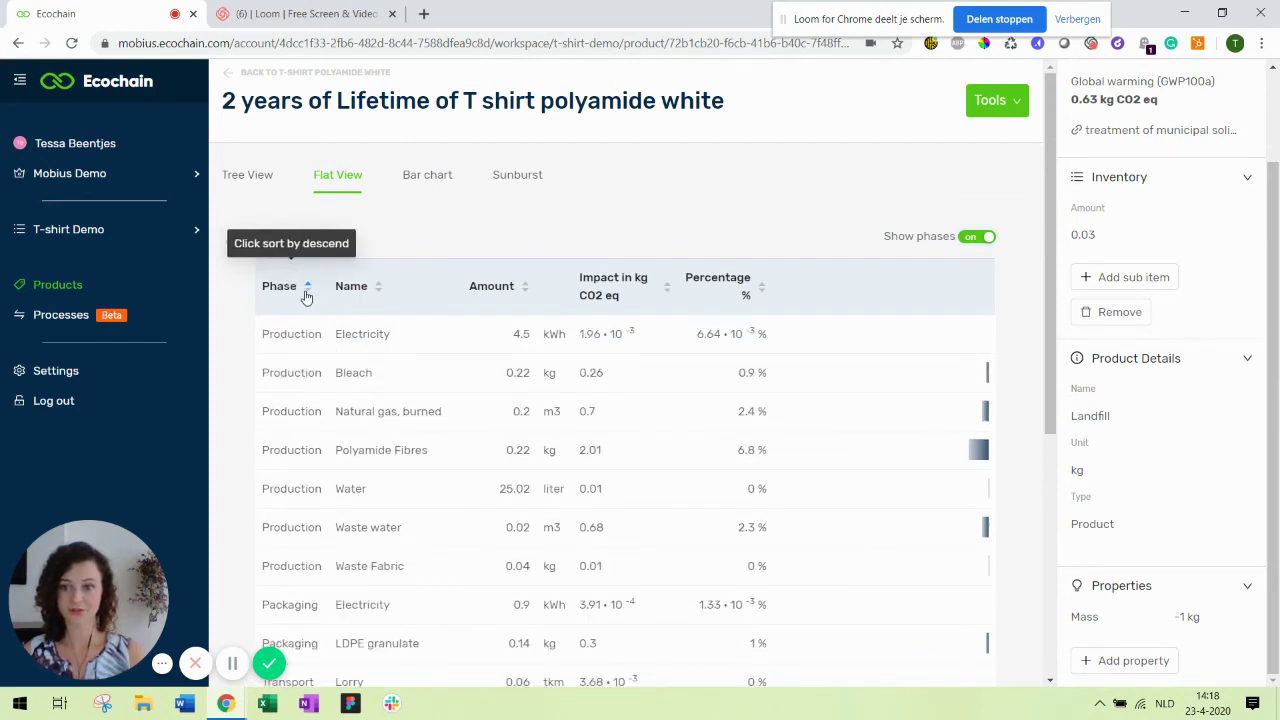
pyautogui.scroll(-3, 315, 305)
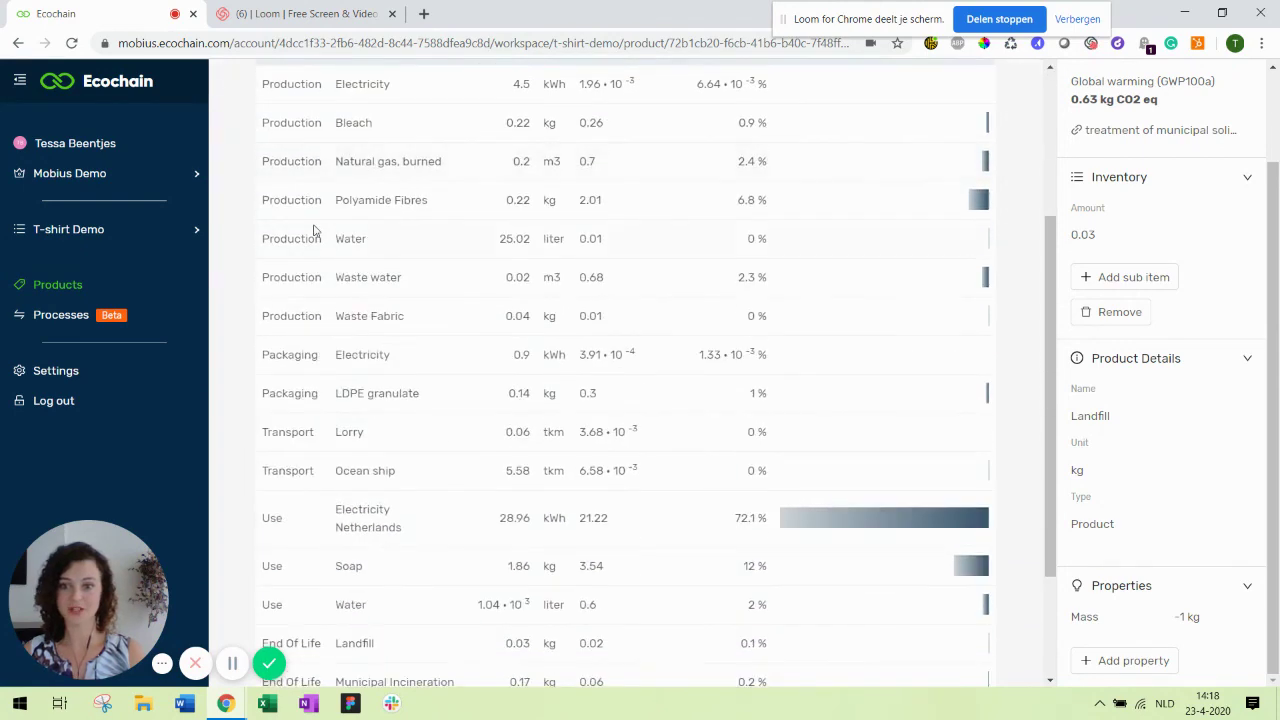
pyautogui.scroll(1, 252, 190)
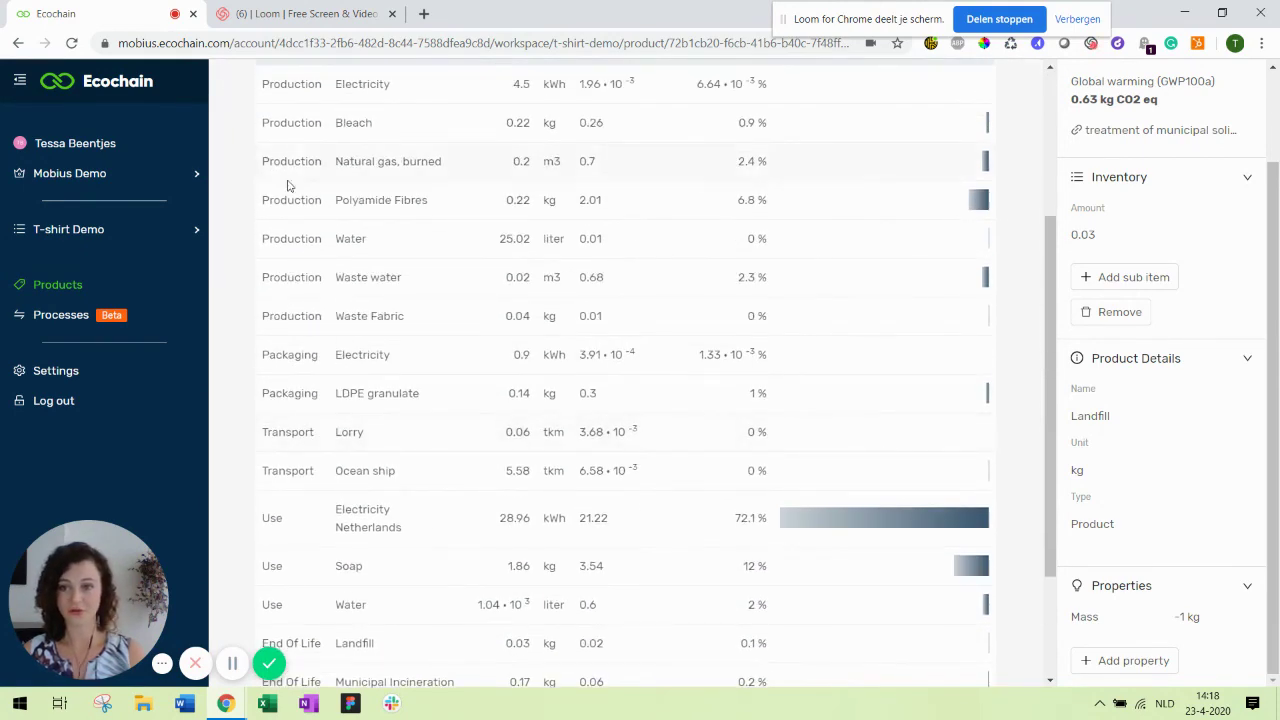
pyautogui.scroll(-2, 300, 215)
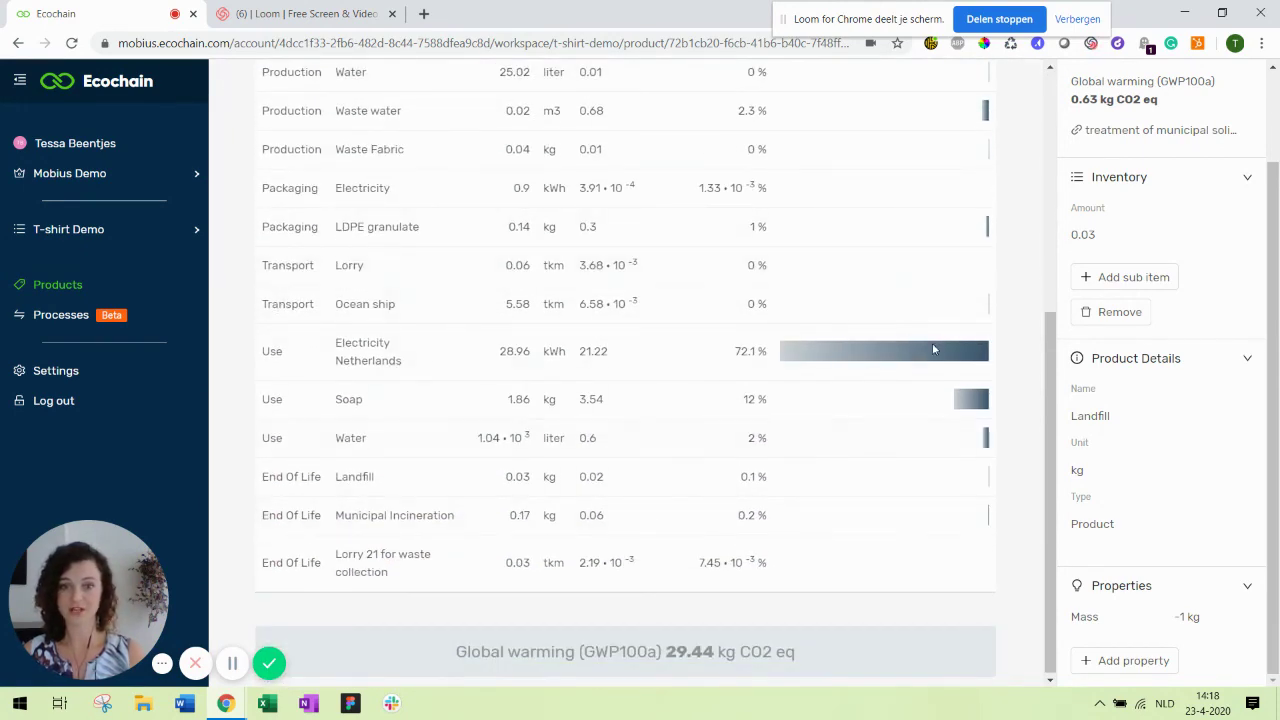
pyautogui.scroll(5, 891, 440)
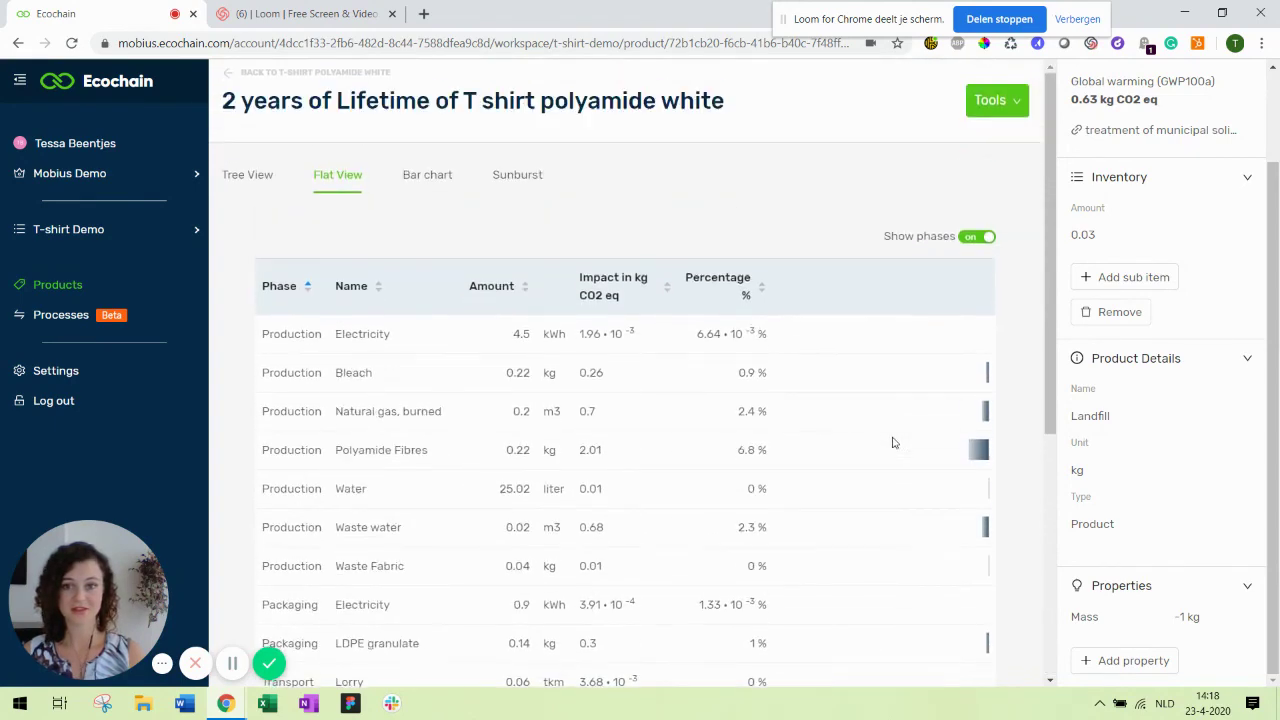
# Turn Show phases off so the table lists merged items without phases
pyautogui.click(965, 242)
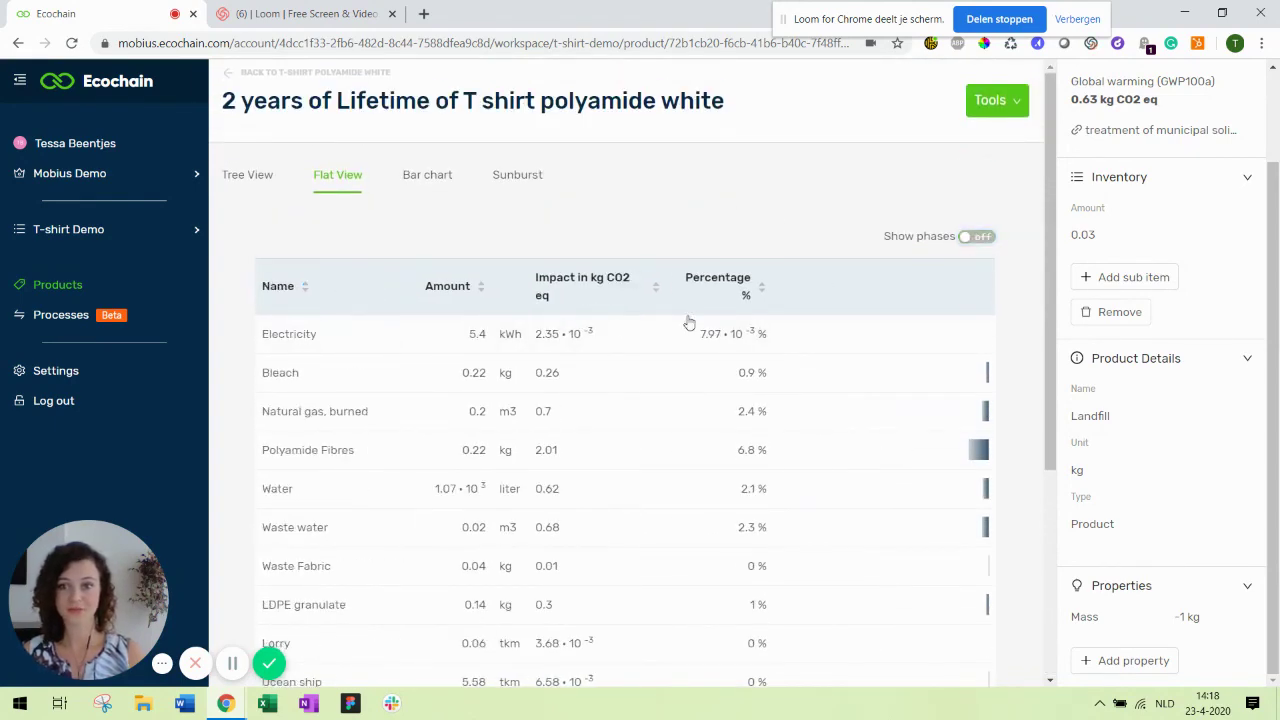
pyautogui.scroll(-3, 405, 380)
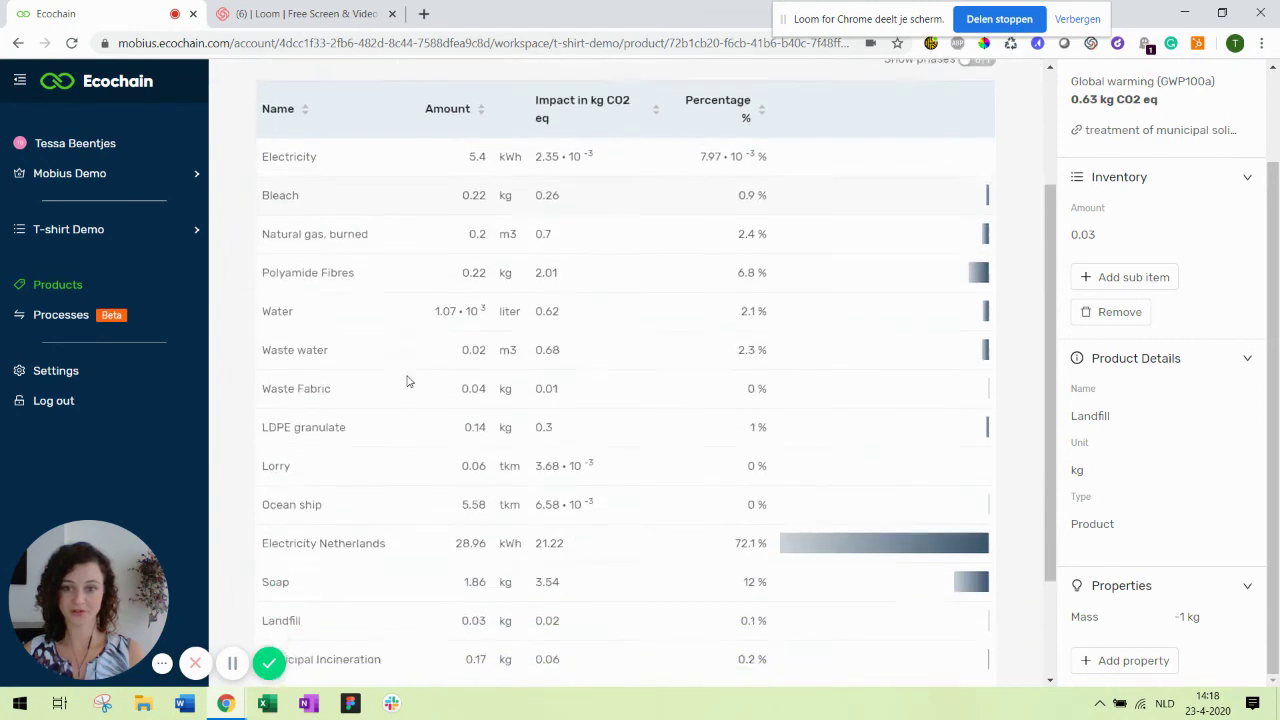
pyautogui.scroll(3, 409, 380)
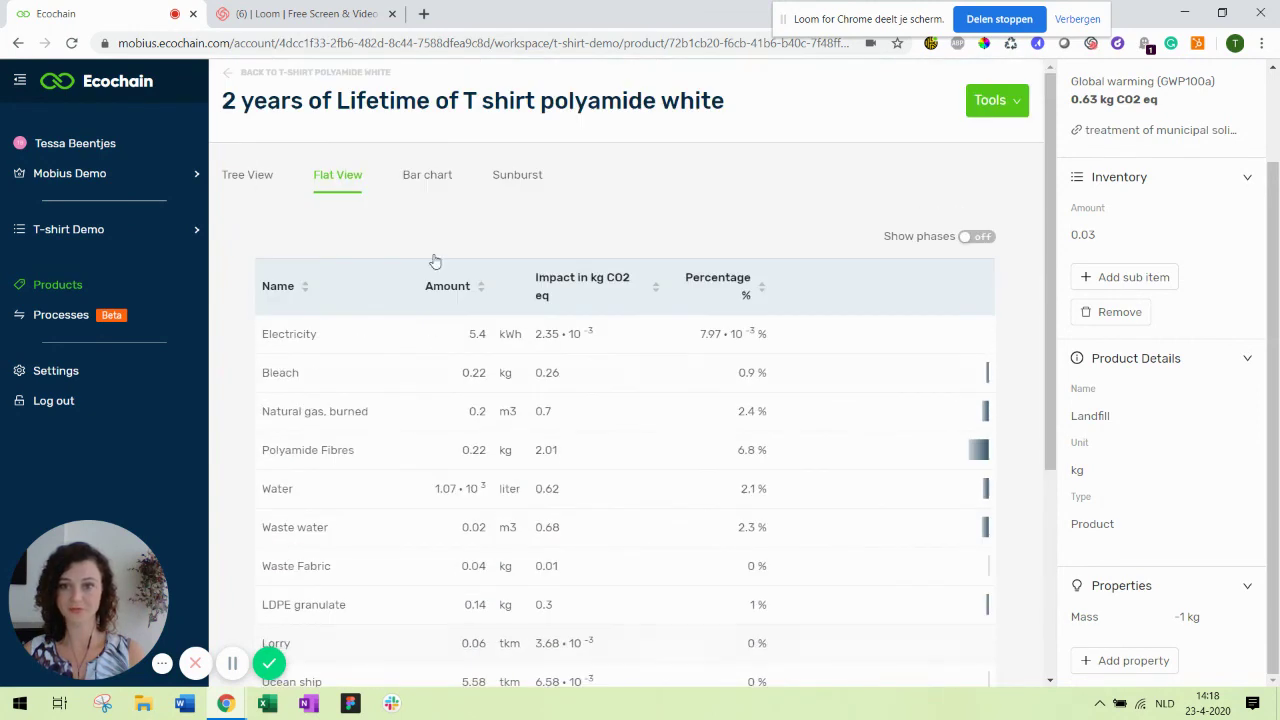
# View the impacts as a phase-grouped sunburst, zooming into Production and Use, then back out
pyautogui.click(508, 178)
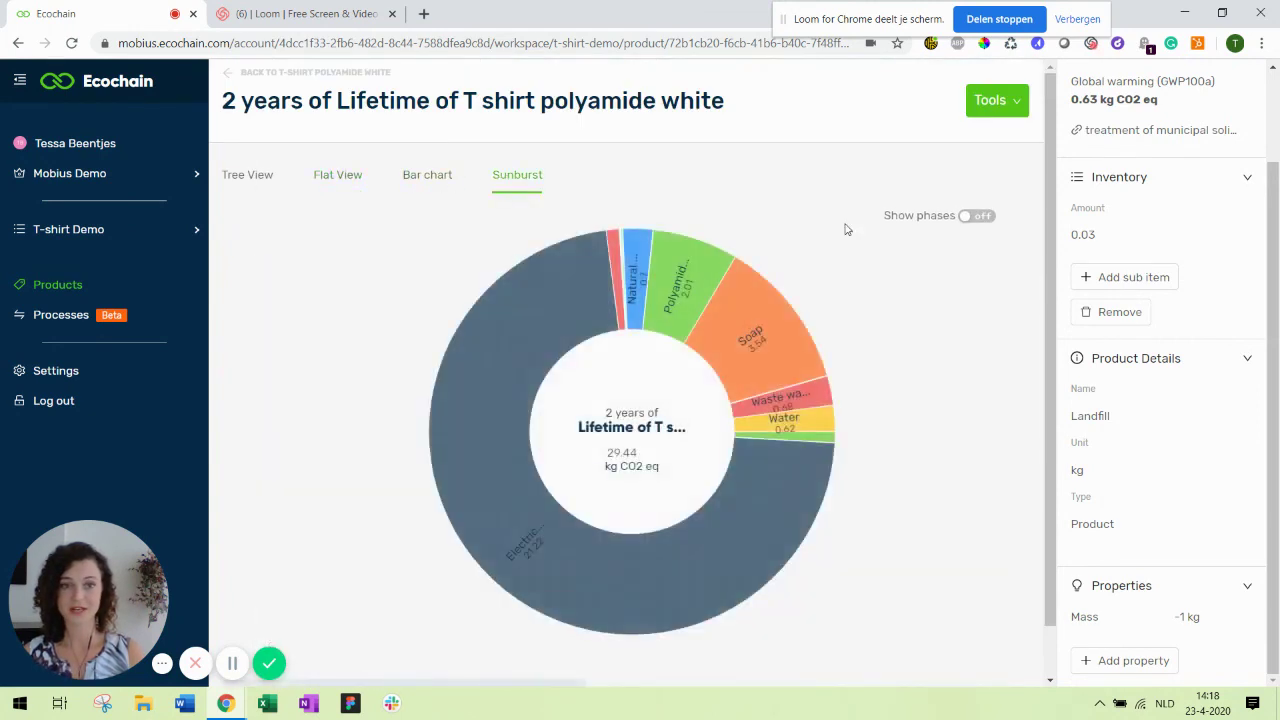
pyautogui.click(988, 218)
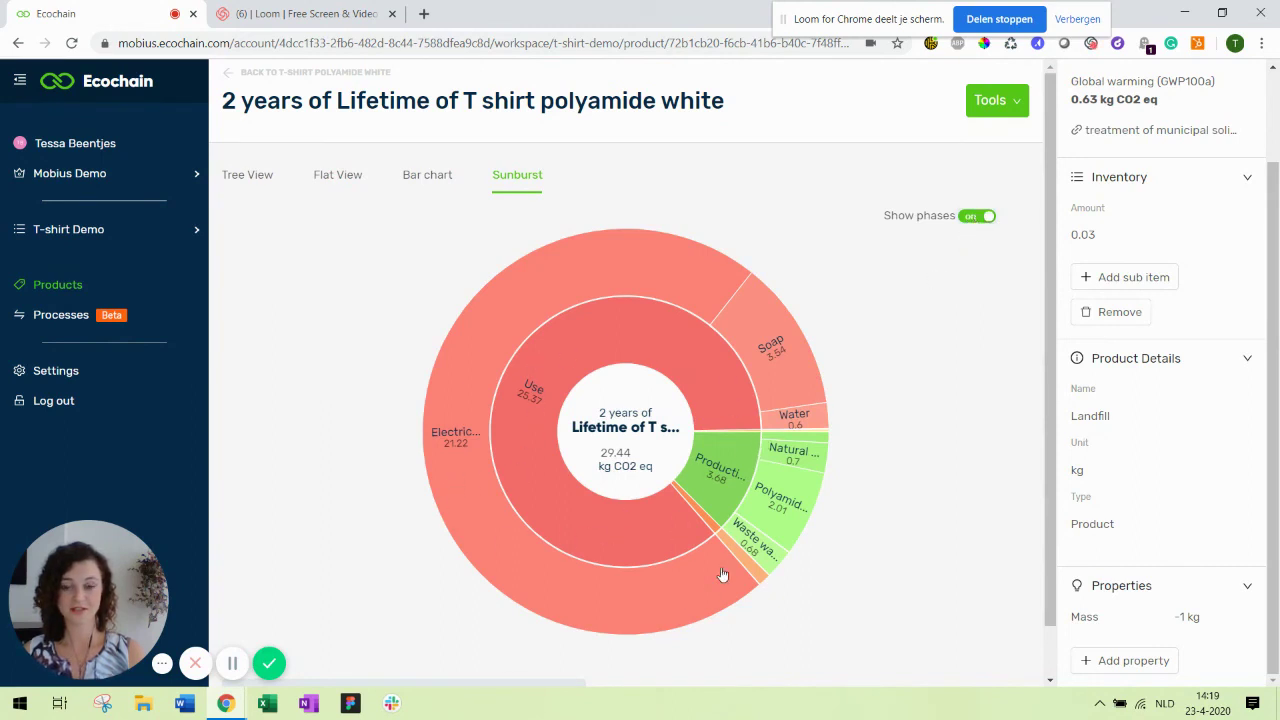
pyautogui.click(743, 463)
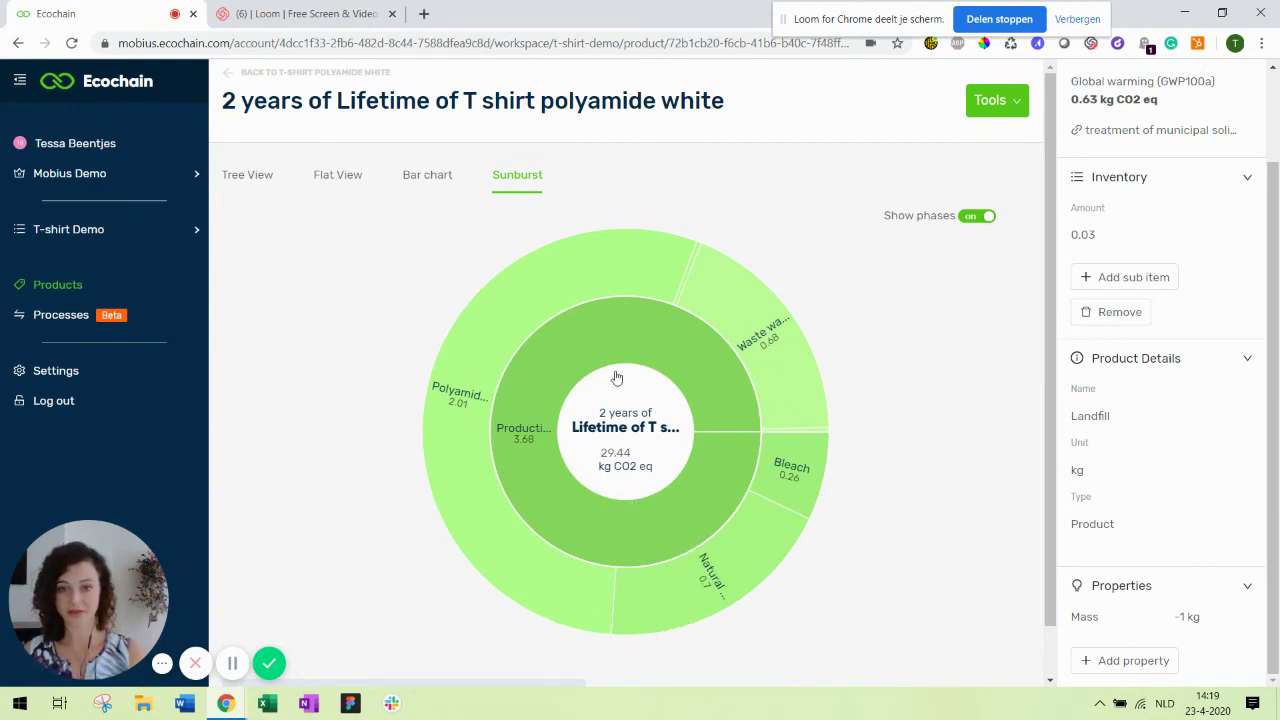
pyautogui.click(631, 400)
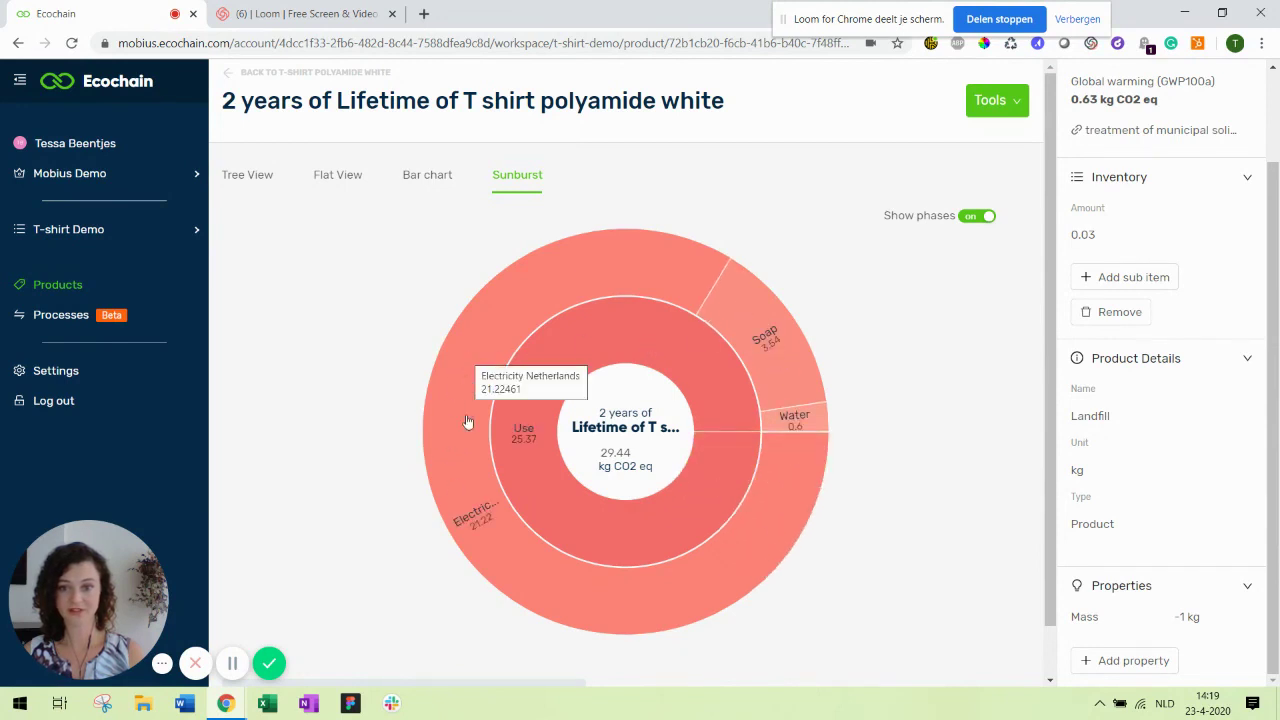
pyautogui.click(643, 394)
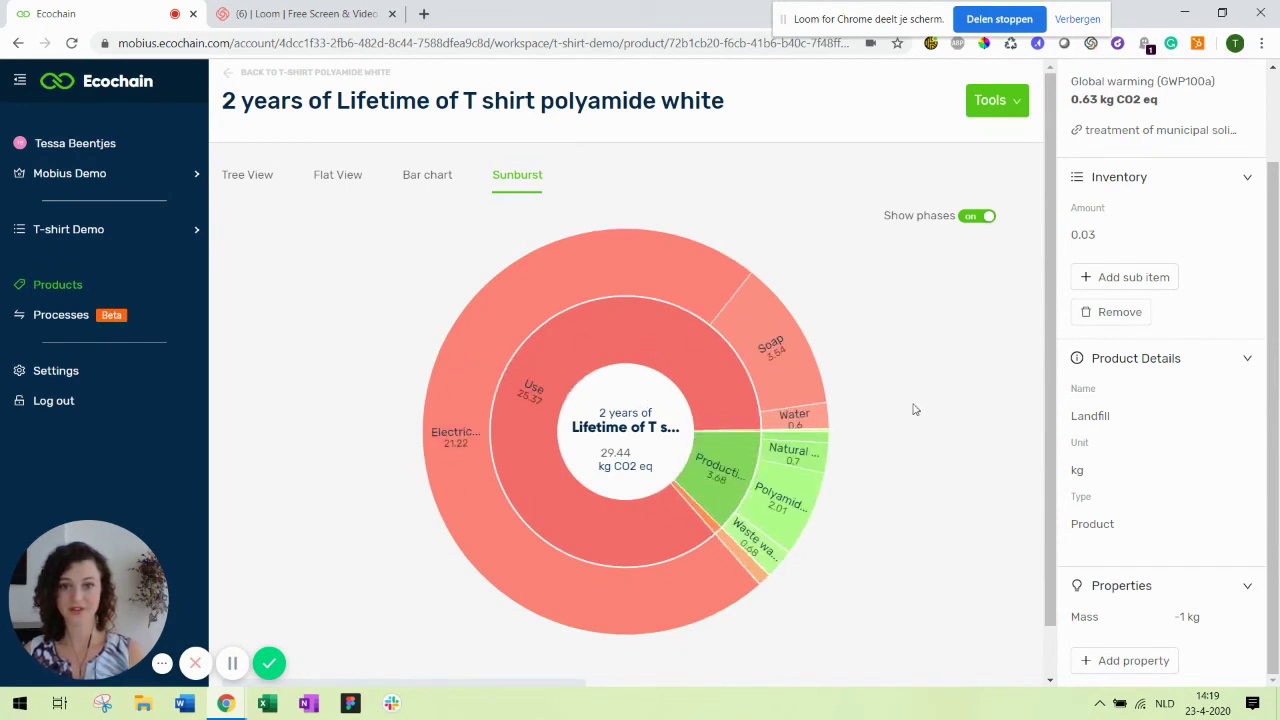
# Return to the Tree View and scroll through the life-cycle phases
pyautogui.click(251, 180)
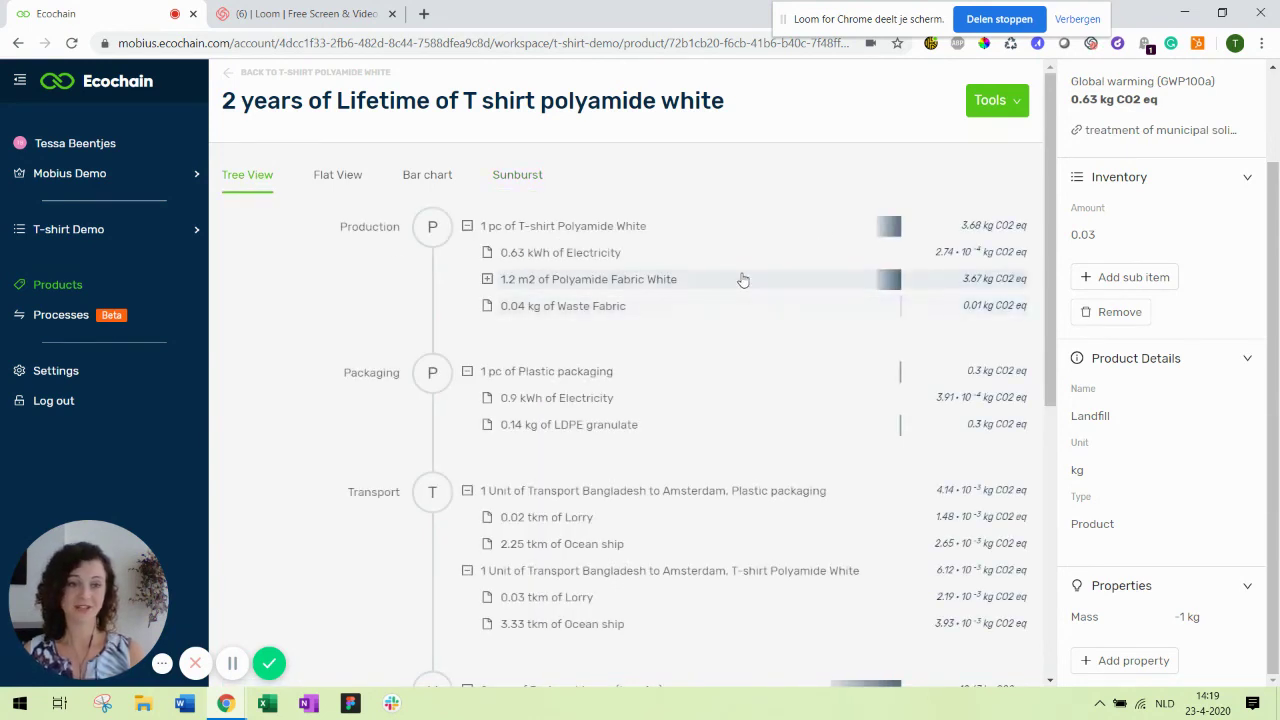
pyautogui.scroll(-1, 743, 280)
pyautogui.scroll(-1, 742, 279)
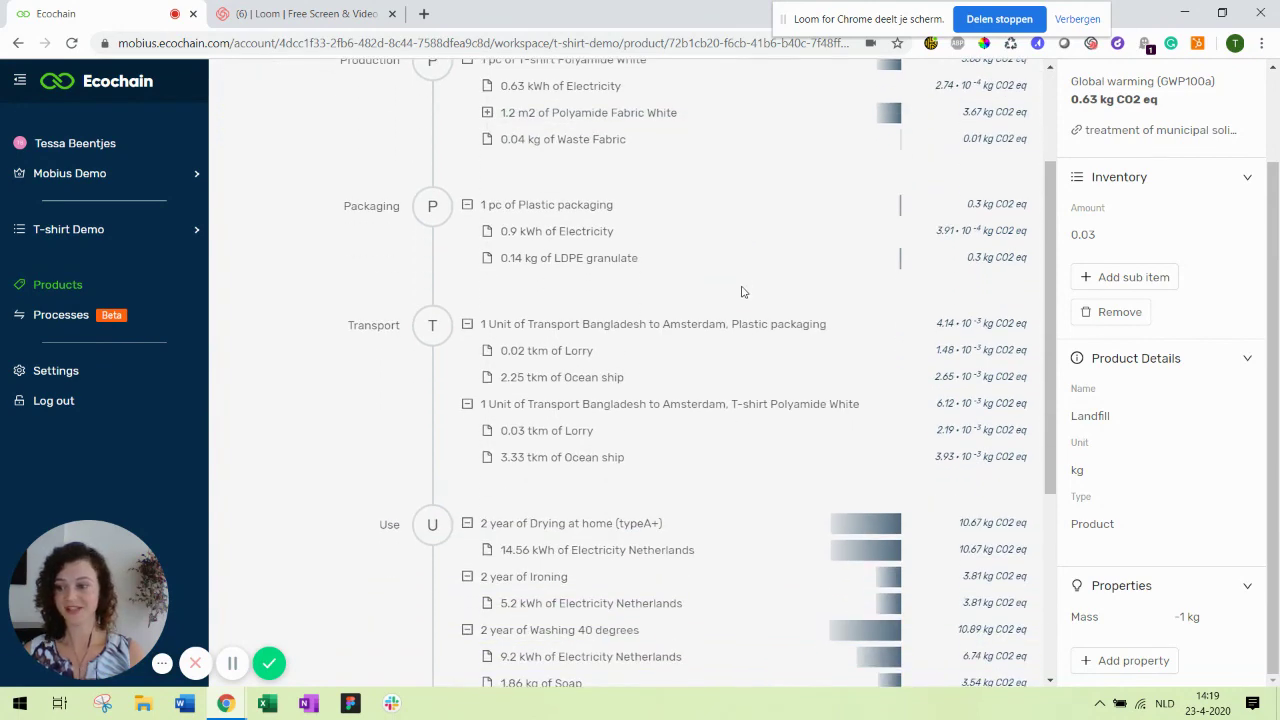
pyautogui.scroll(2, 743, 220)
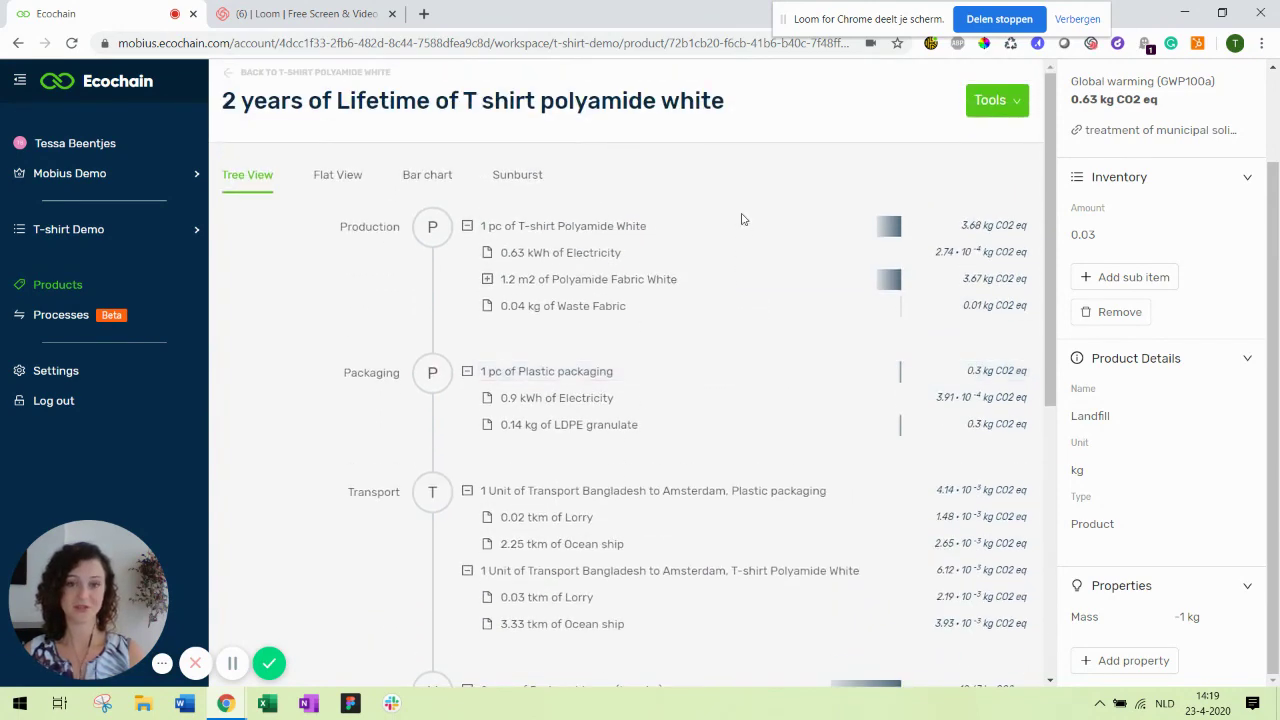